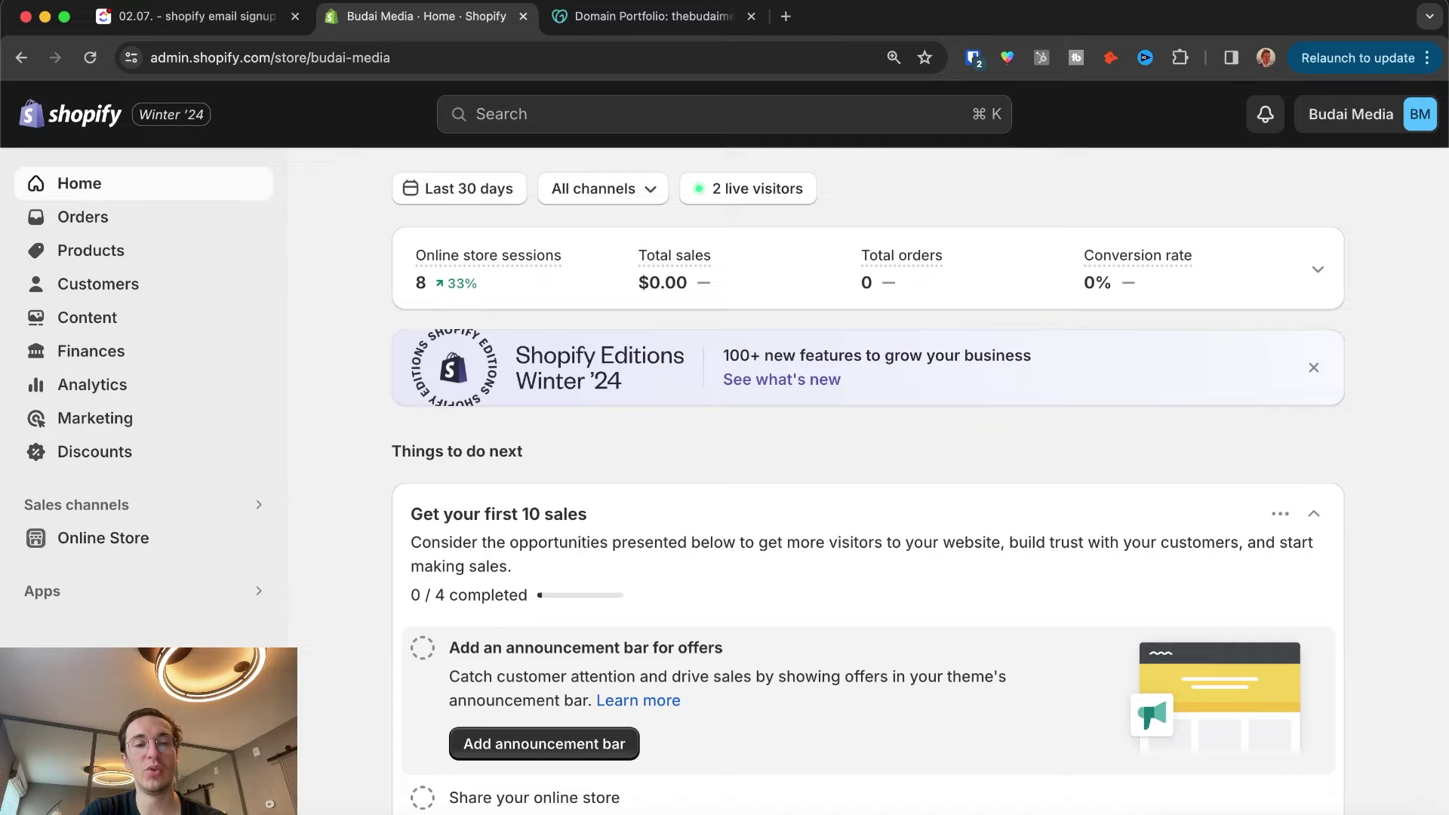
# Step: Start connecting the existing domain thebudaimedia.site from the Domains settings
pyautogui.click(83, 789)
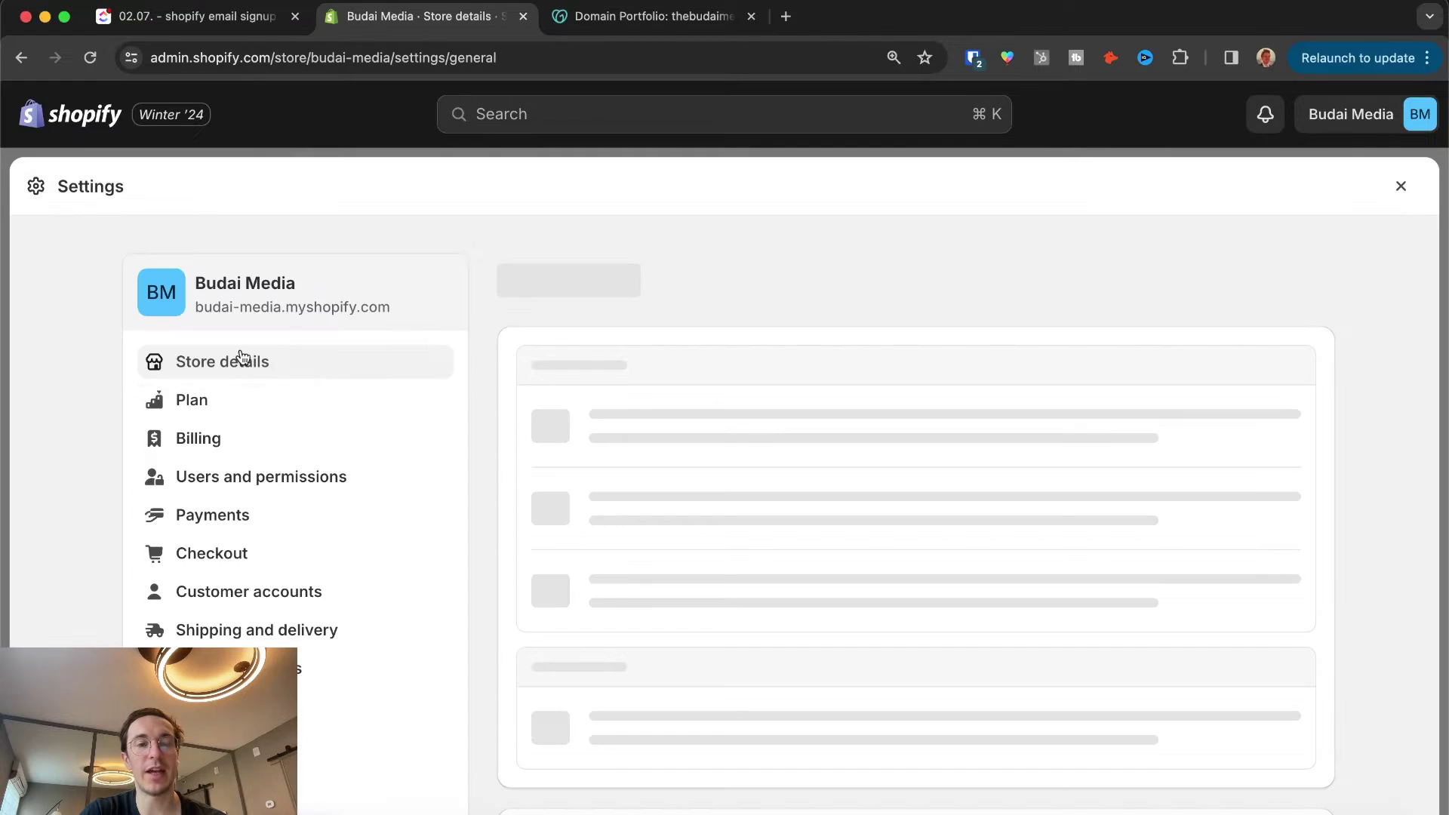
pyautogui.scroll(-3, 257, 468)
pyautogui.click(227, 711)
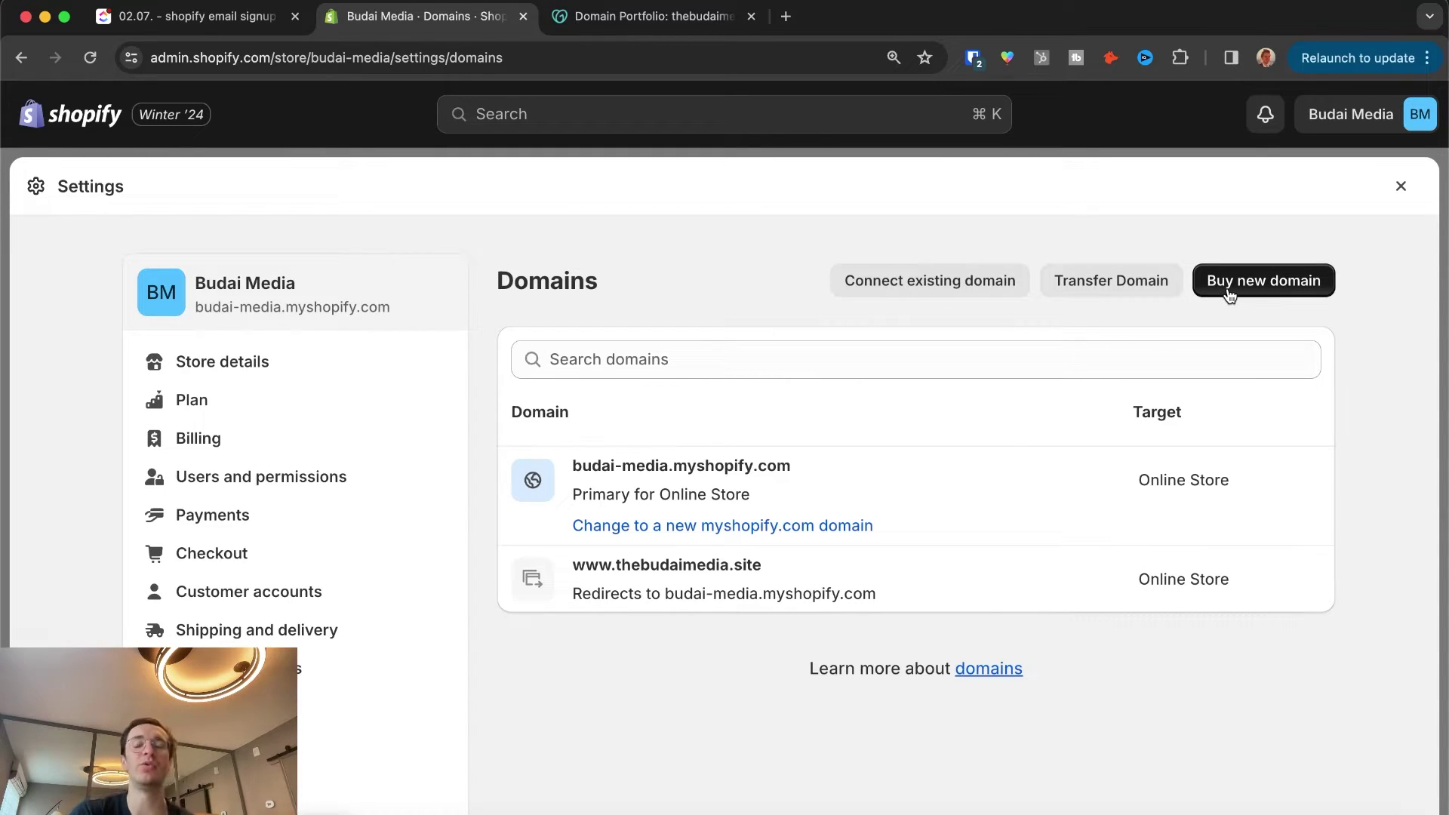
pyautogui.click(926, 278)
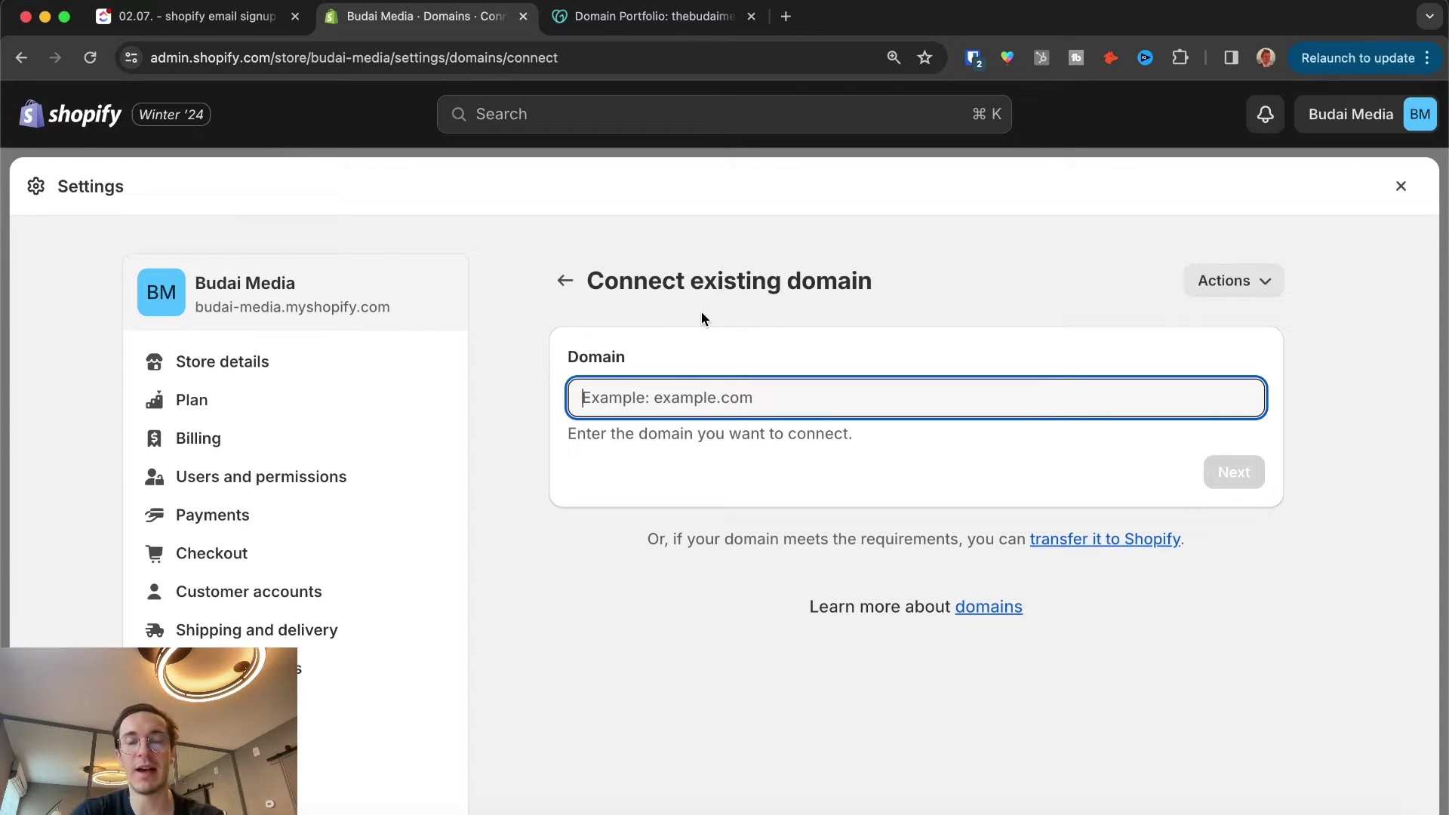
pyautogui.write('thebudaimedia.site')
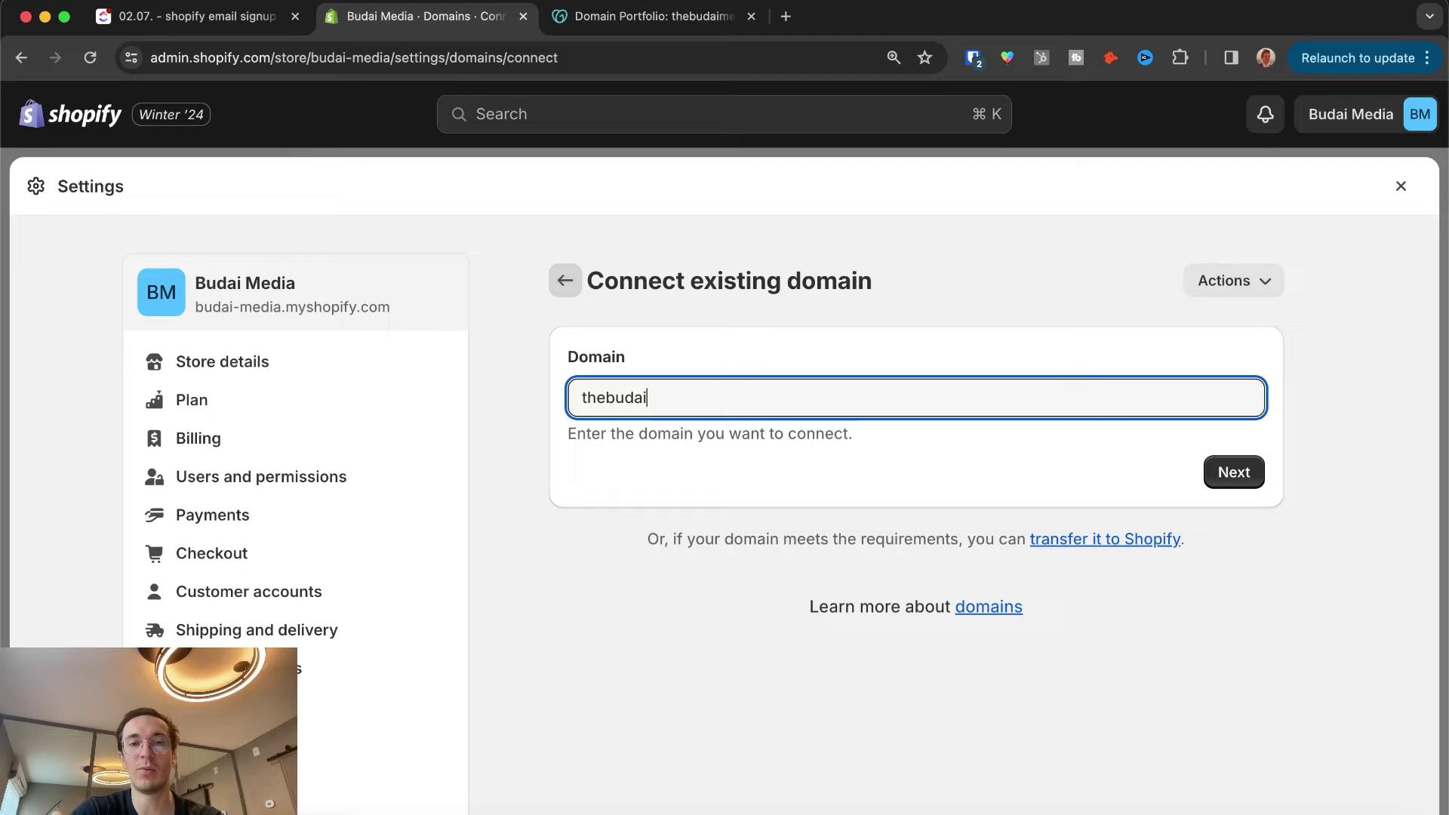
pyautogui.click(1233, 473)
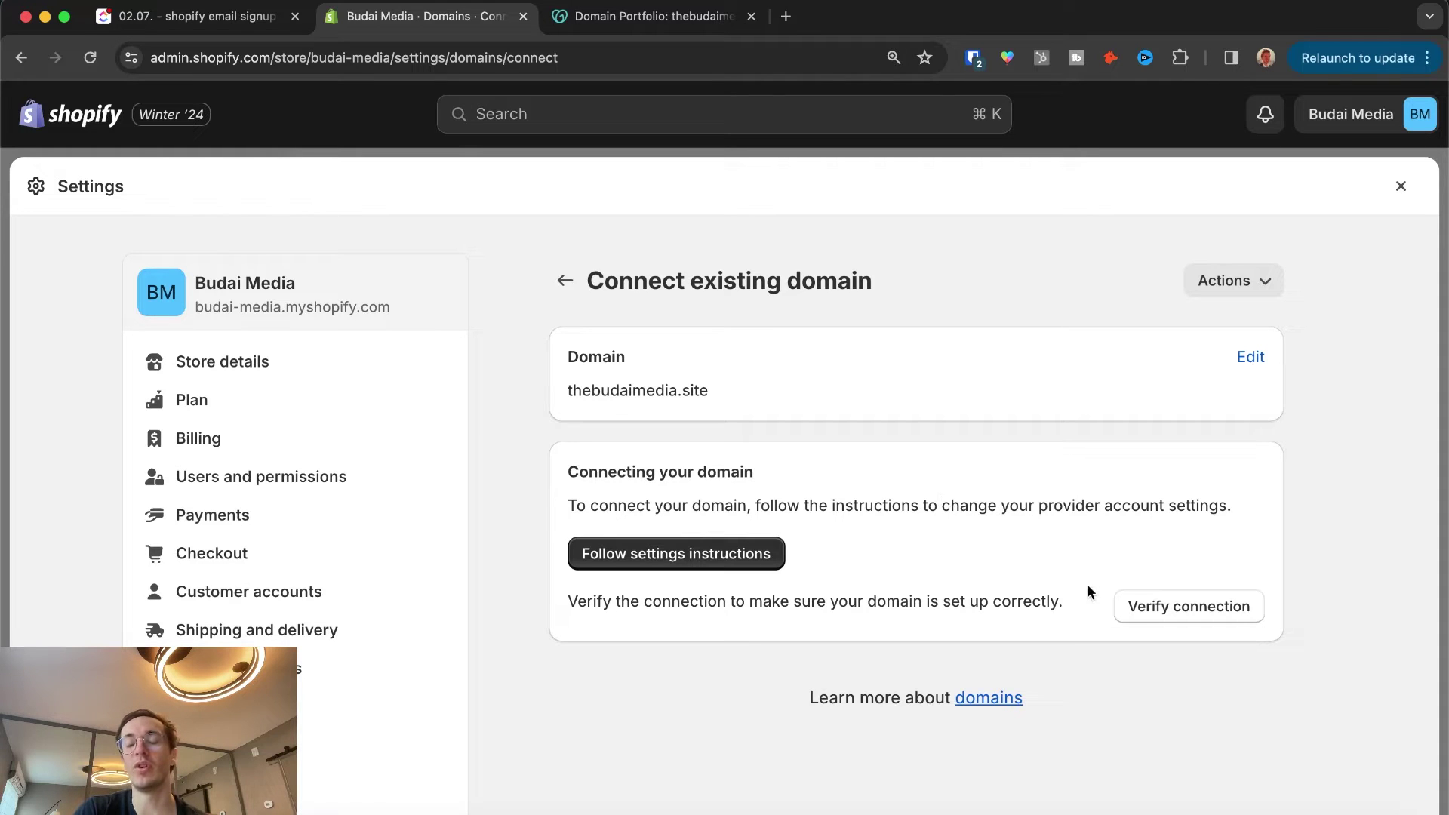
# Step: Verify the domain connection, then edit the store email in the Store details profile
pyautogui.click(1189, 618)
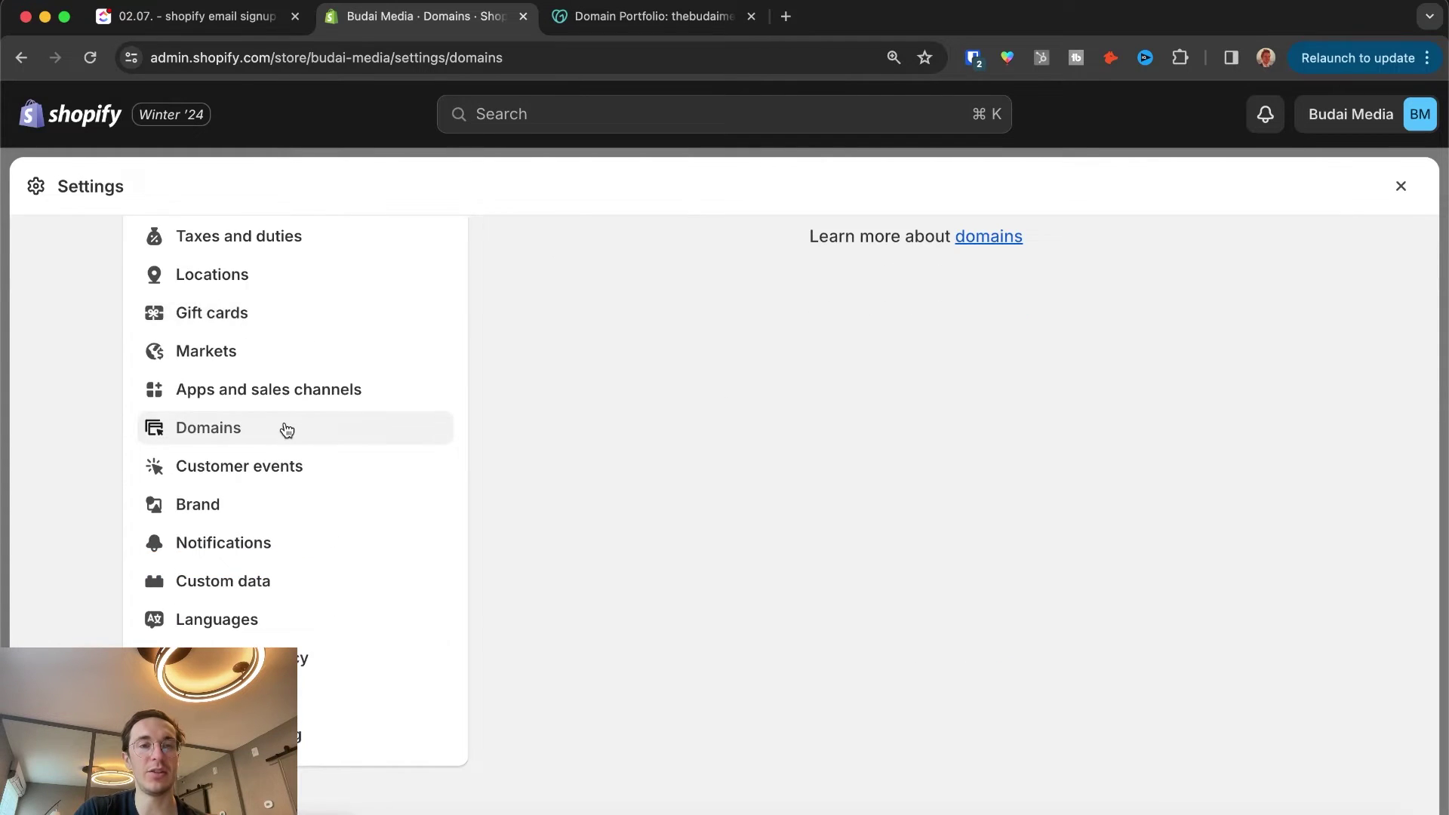
pyautogui.click(236, 367)
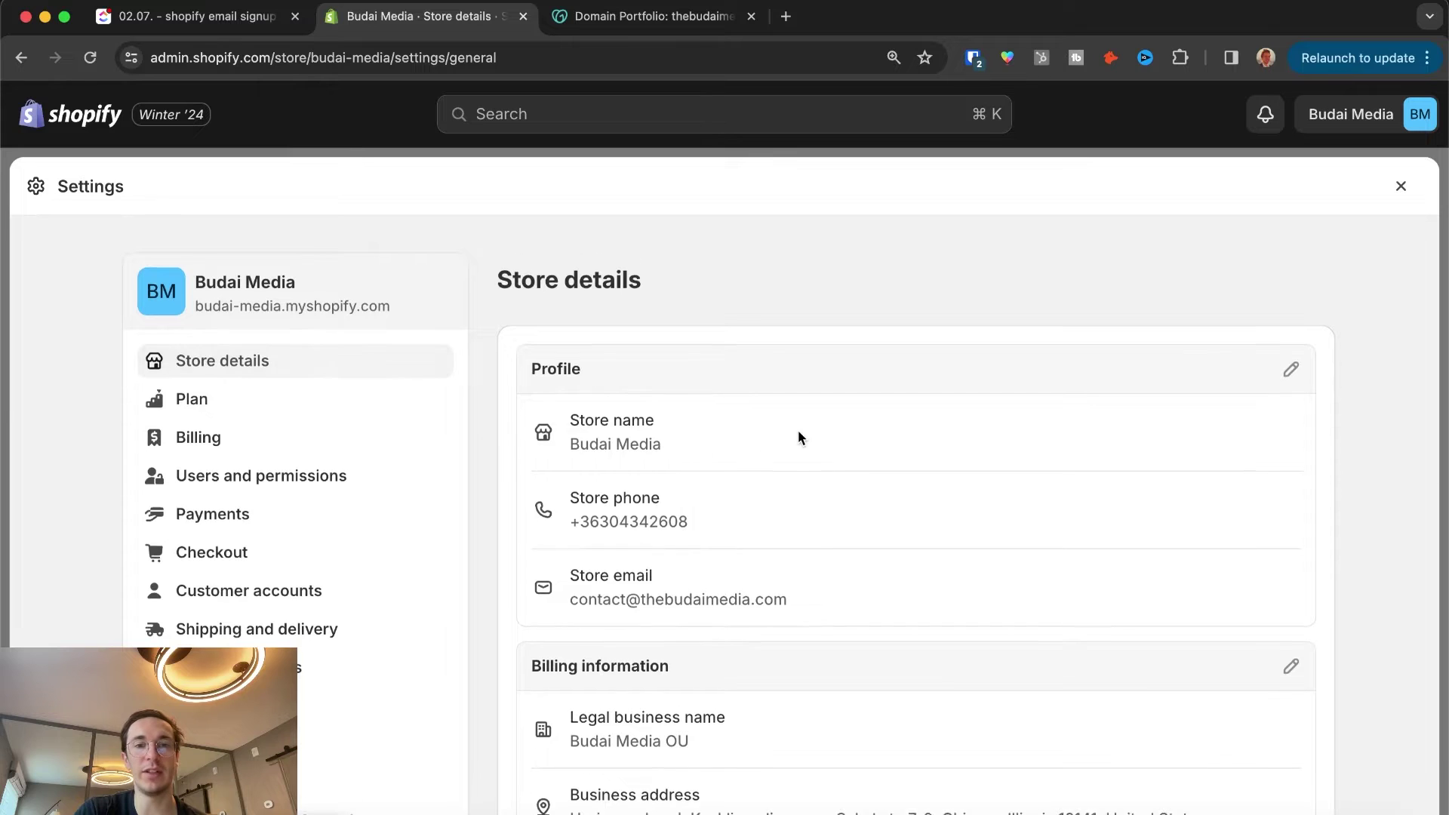
pyautogui.scroll(-3, 799, 434)
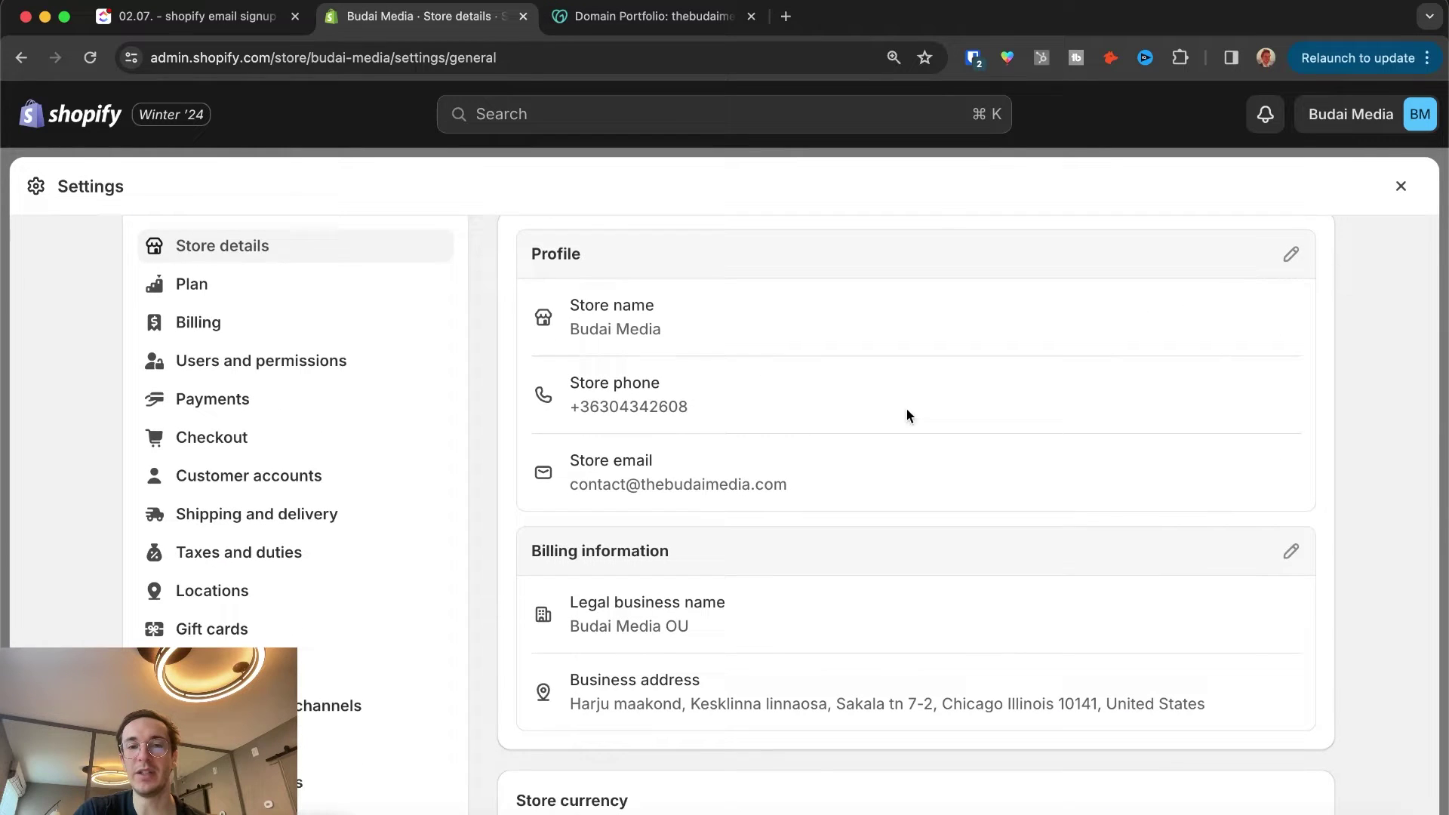
pyautogui.click(1292, 257)
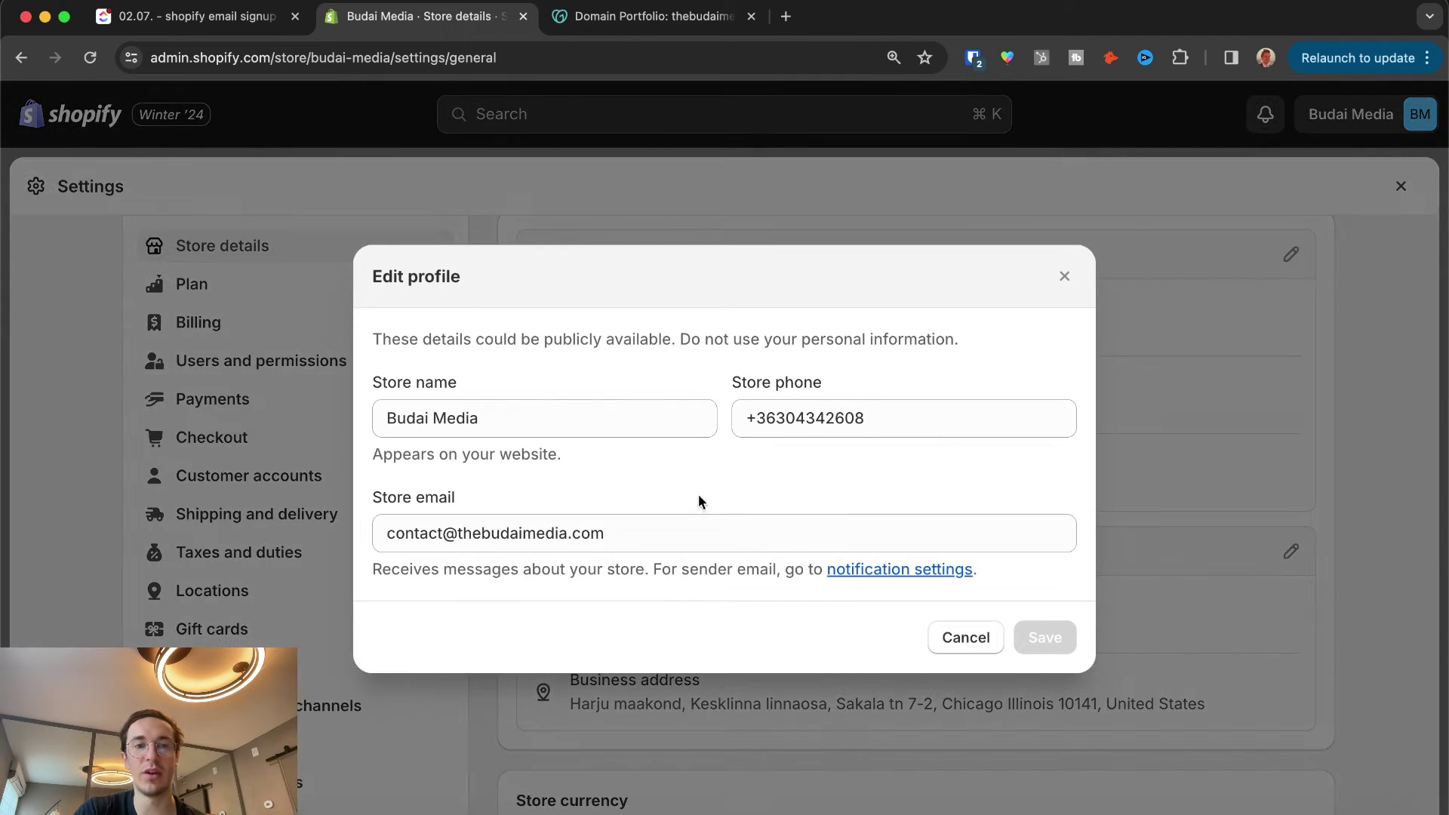
pyautogui.click(560, 534)
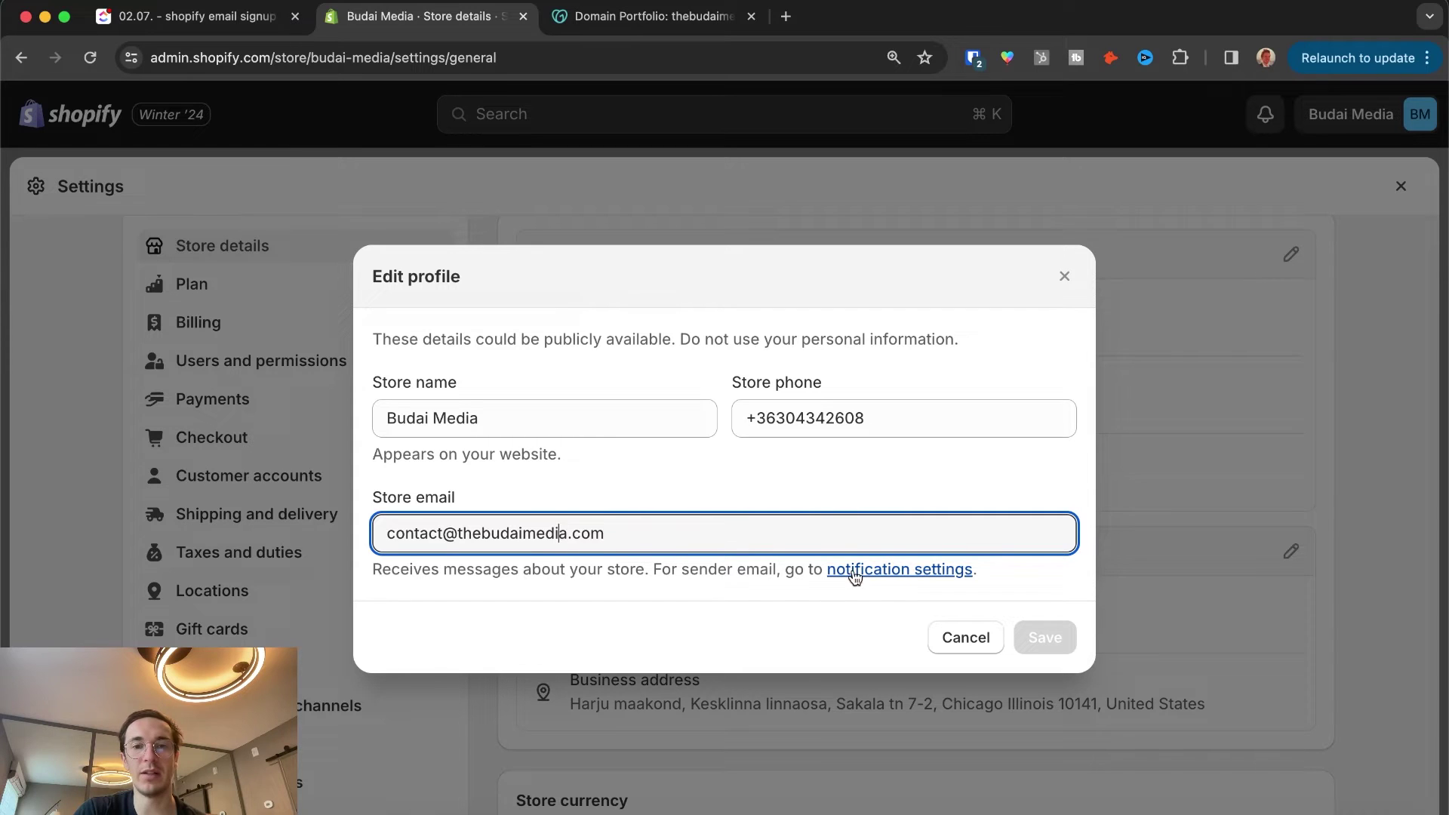
pyautogui.press('End')
pyautogui.hotkey('alt', 'shift', 'Left')
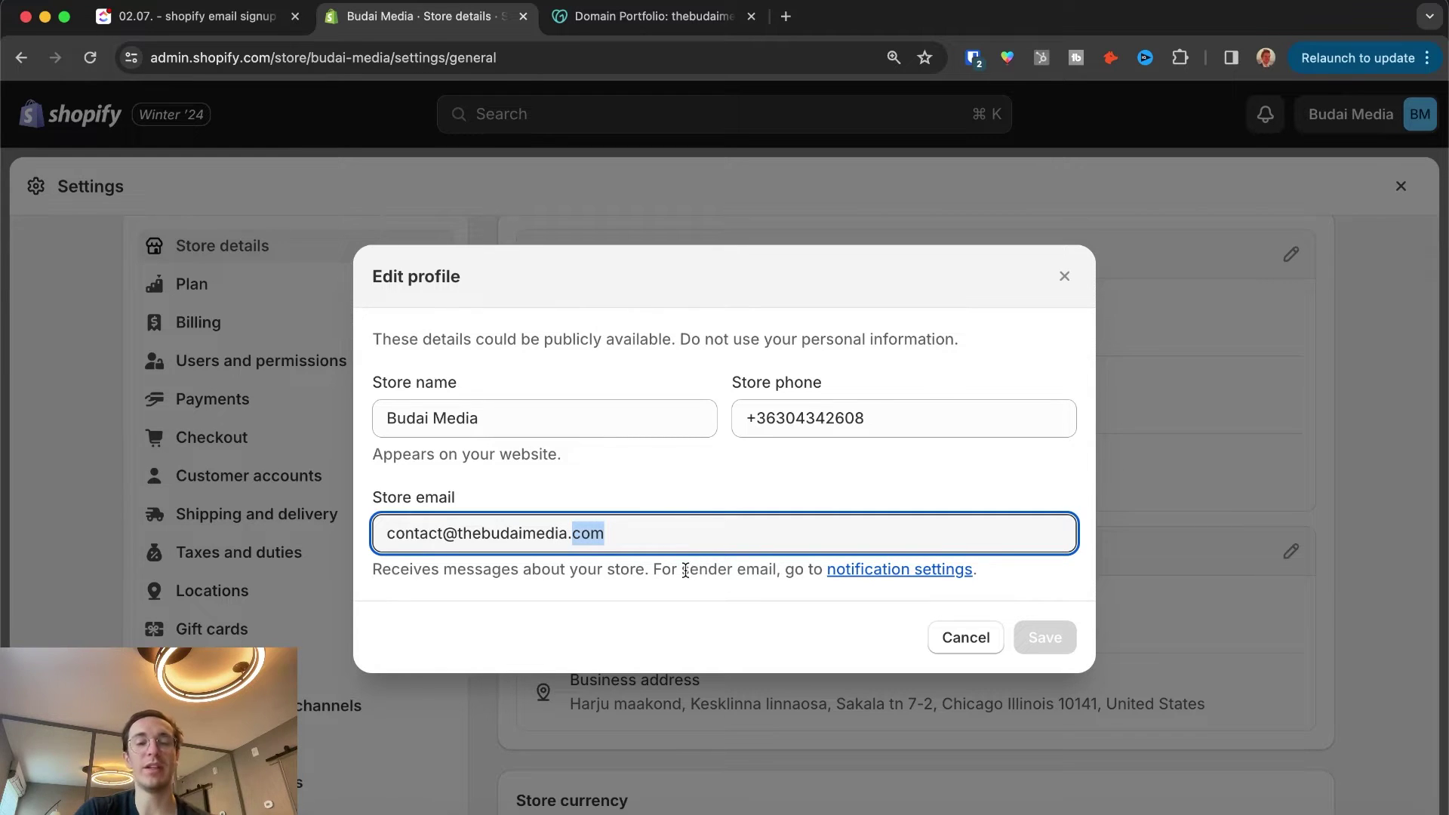
# Step: Go to the notification settings and select the 'contact' mailbox name in the sender email
pyautogui.moveTo(682, 571); pyautogui.dragTo(745, 572)
pyautogui.click(906, 573)
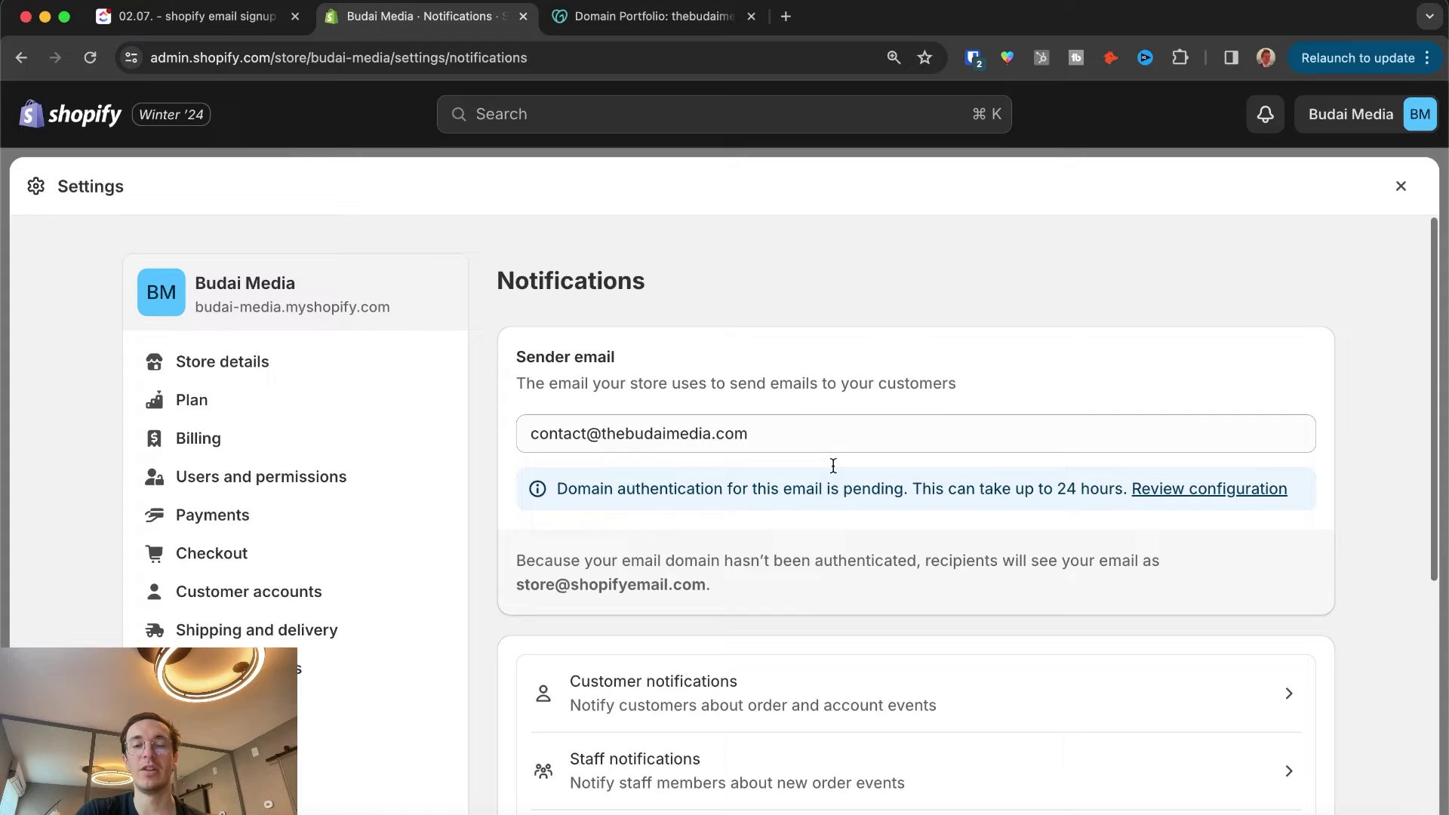
pyautogui.click(709, 434)
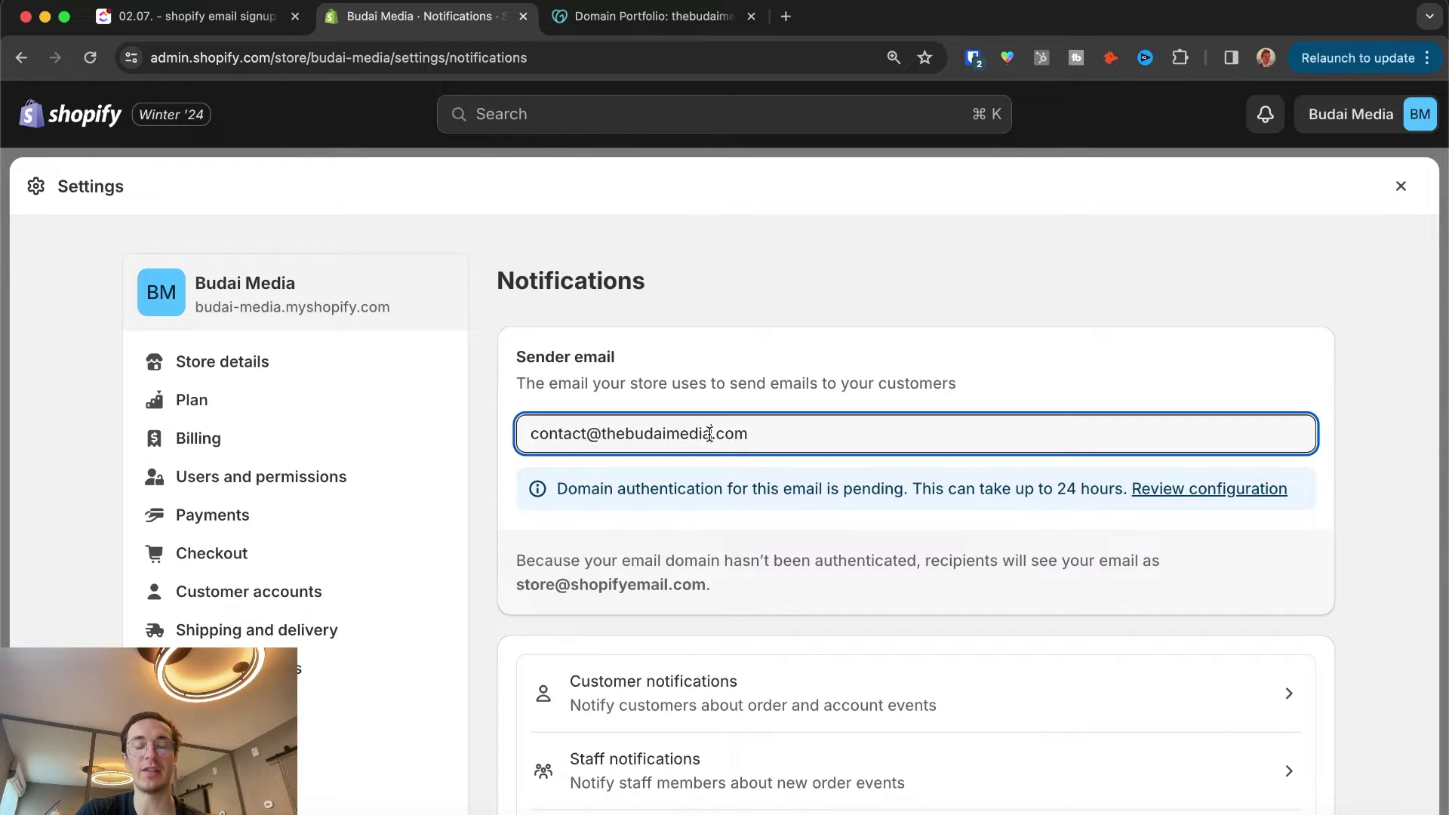
pyautogui.moveTo(593, 383); pyautogui.dragTo(765, 388)
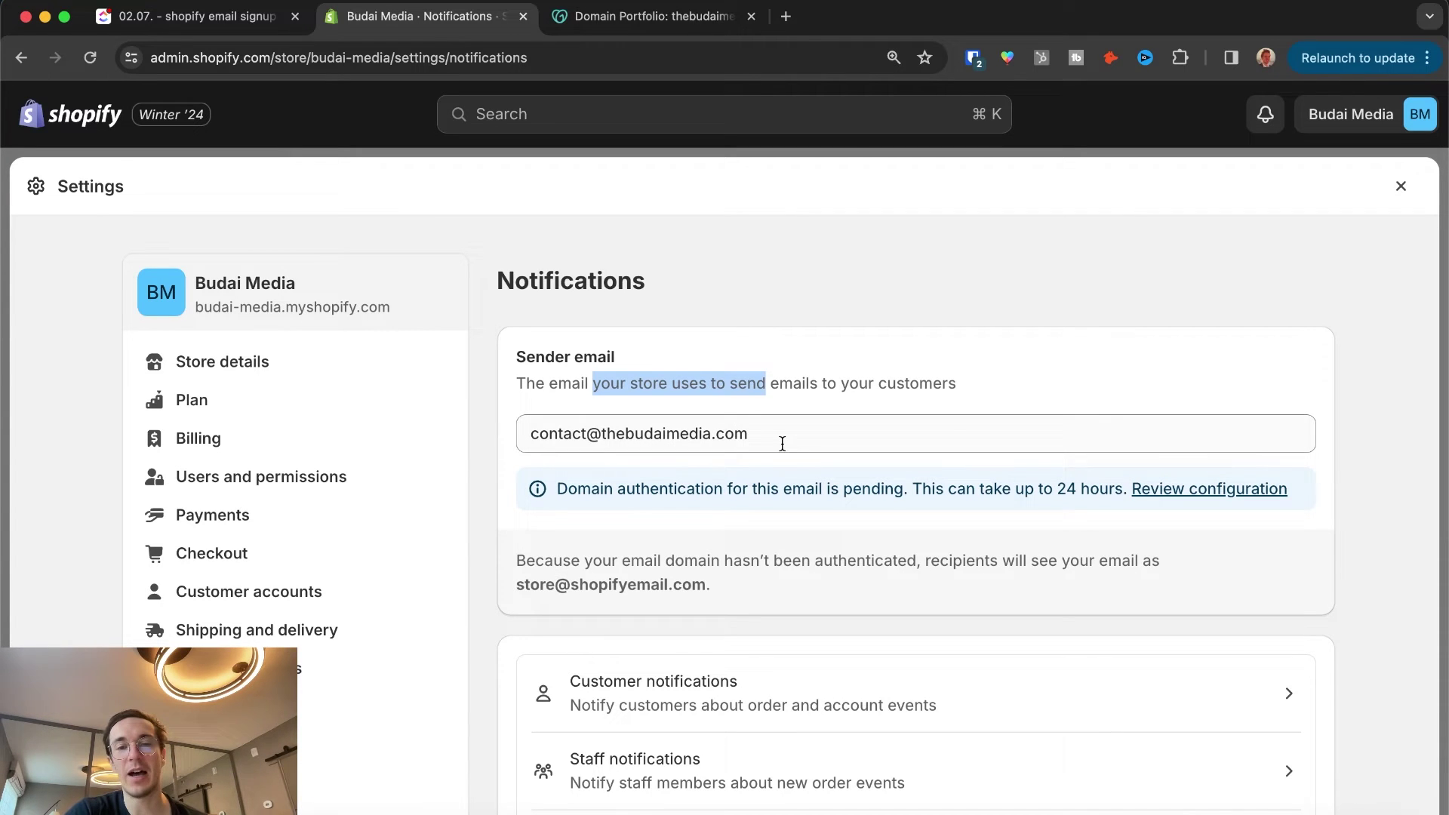
pyautogui.moveTo(612, 489); pyautogui.dragTo(867, 491)
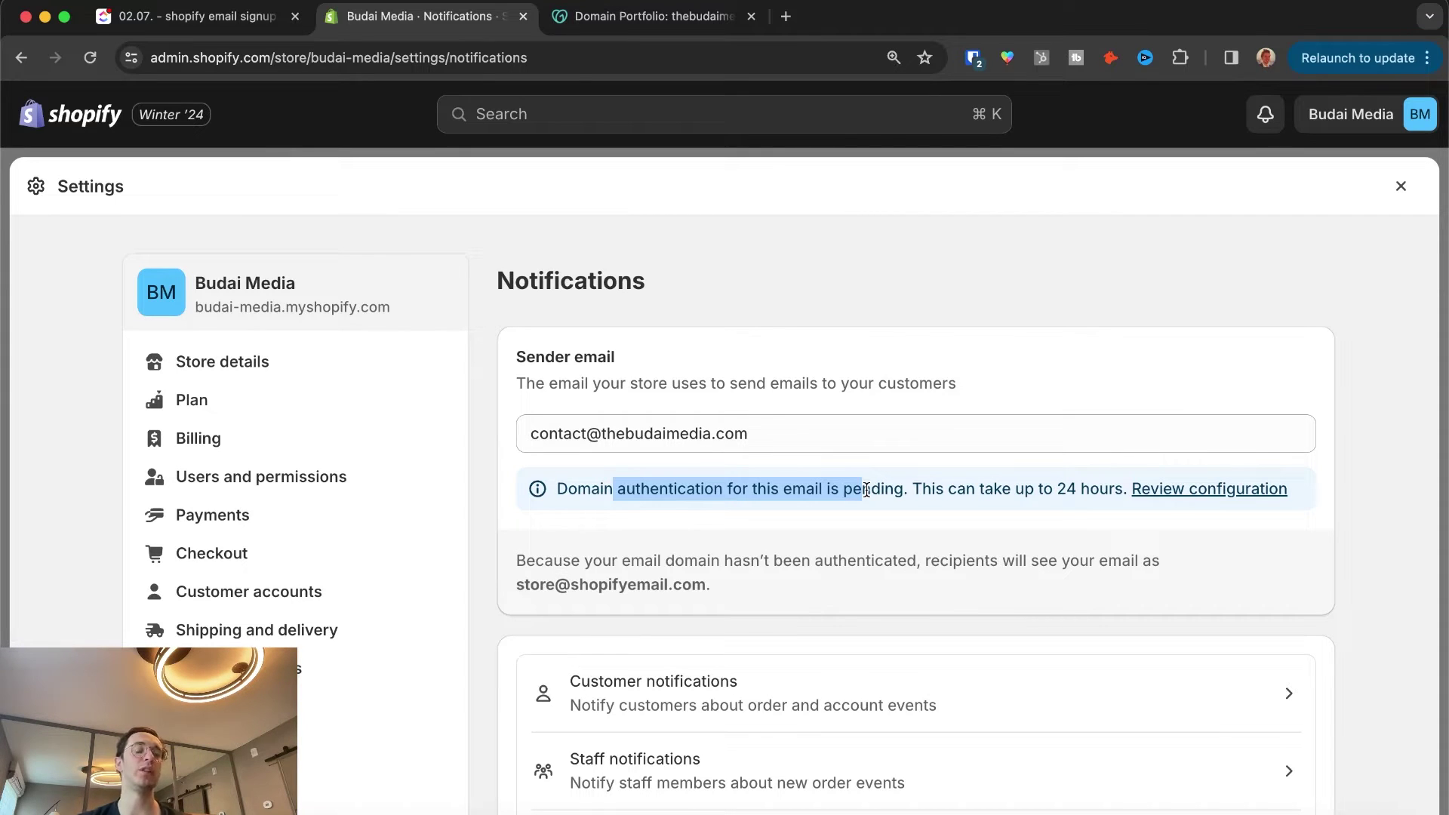
pyautogui.doubleClick(553, 437)
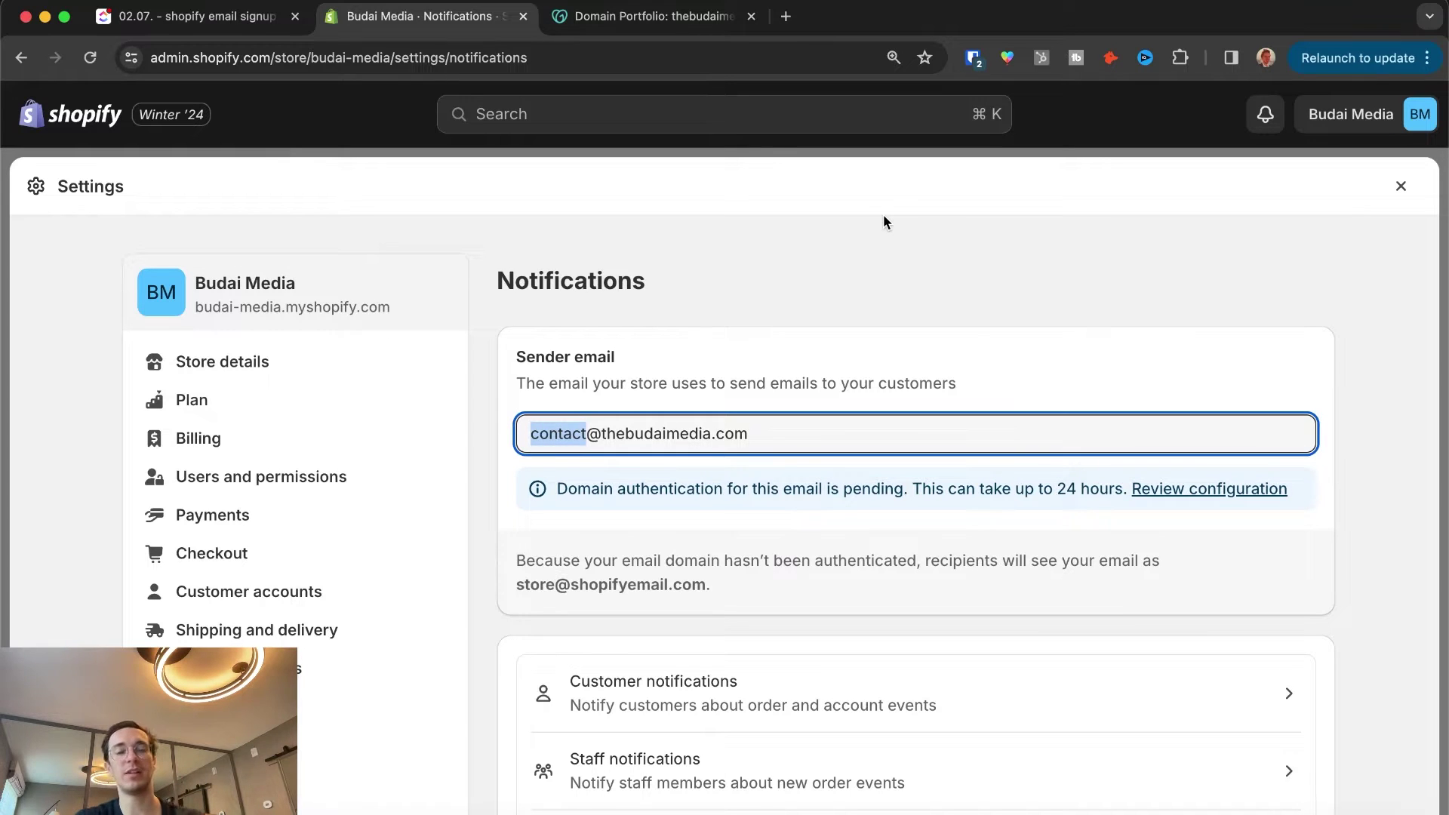
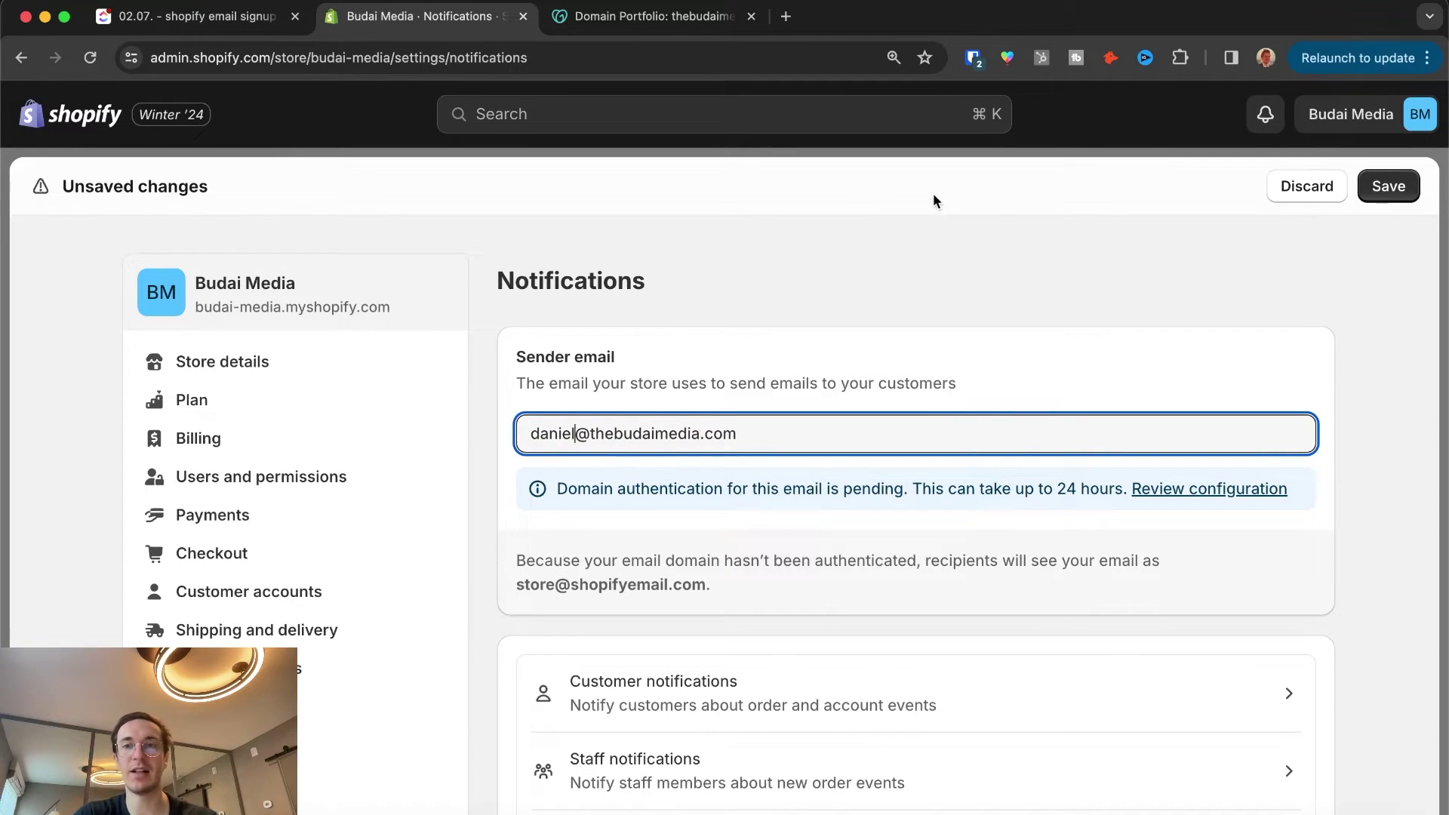
# Step: Replace the sender mailbox with a personal mailbox name and save the notification settings
pyautogui.click(1393, 186)
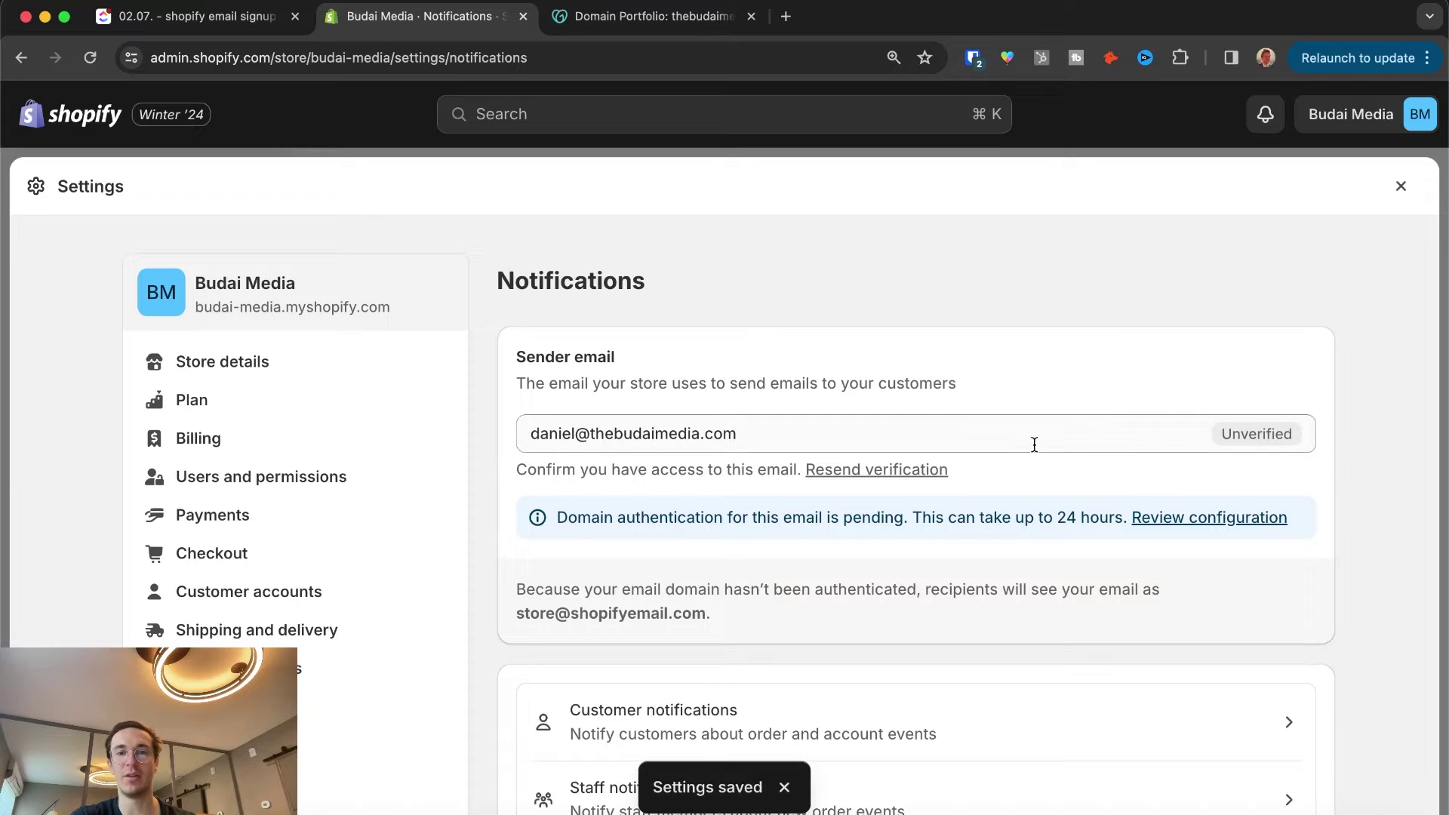
pyautogui.click(782, 427)
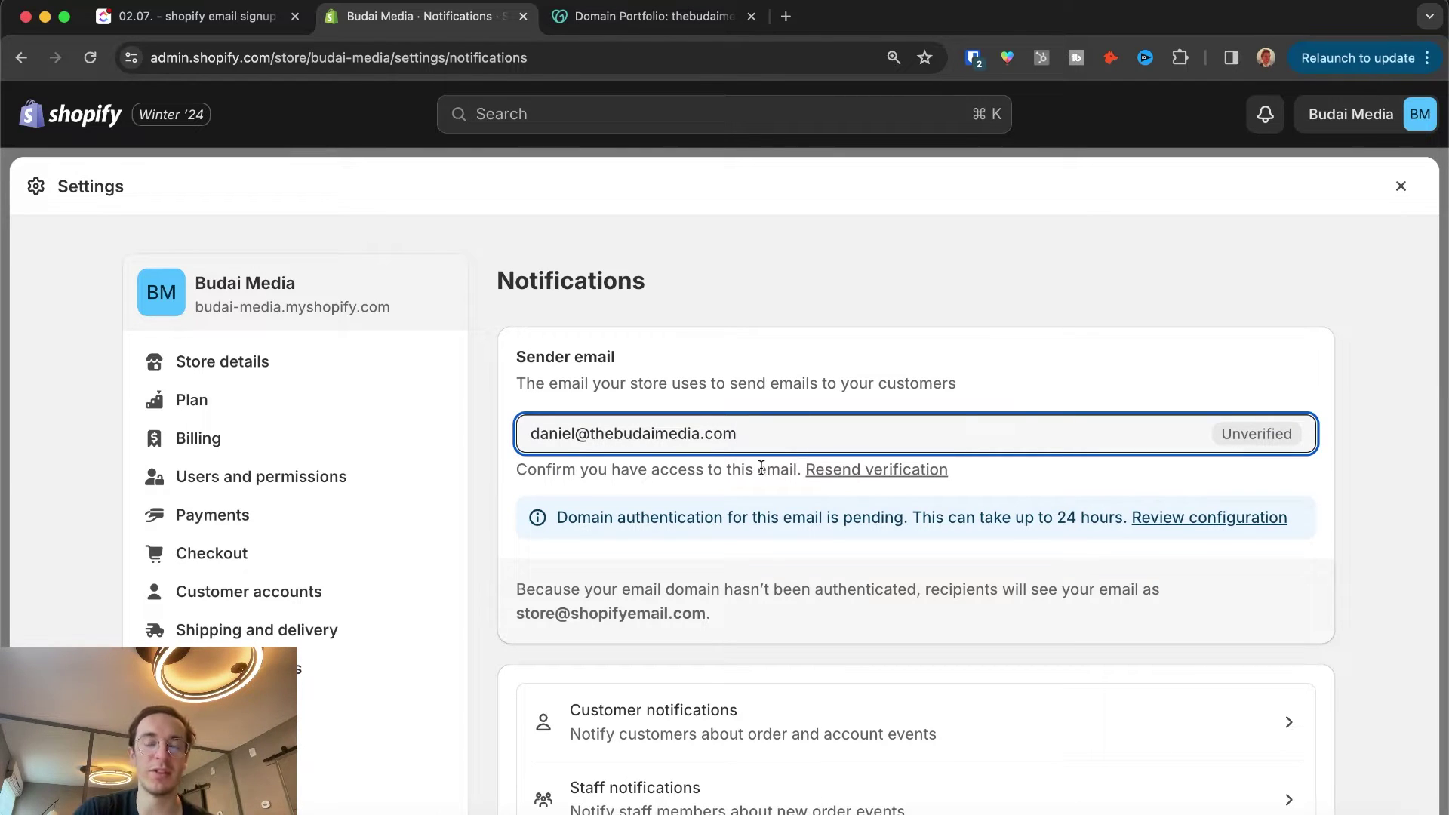
pyautogui.moveTo(758, 470); pyautogui.dragTo(965, 477)
pyautogui.click(993, 465)
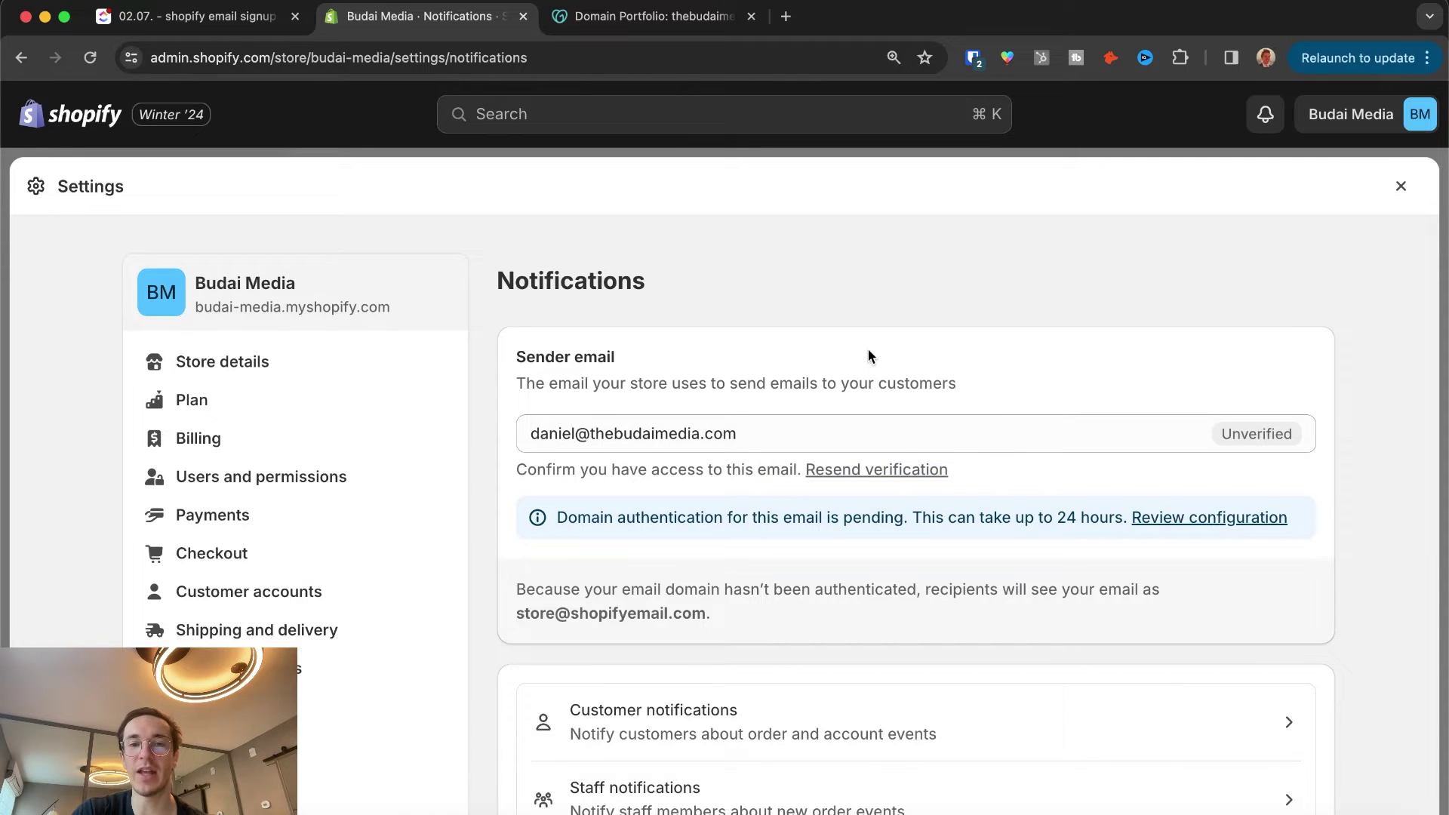
# Step: Review the sender email notes: domain authentication, the 24-hour wait and the shopifyemail.com fallback
pyautogui.scroll(-4, 868, 348)
pyautogui.scroll(3, 868, 349)
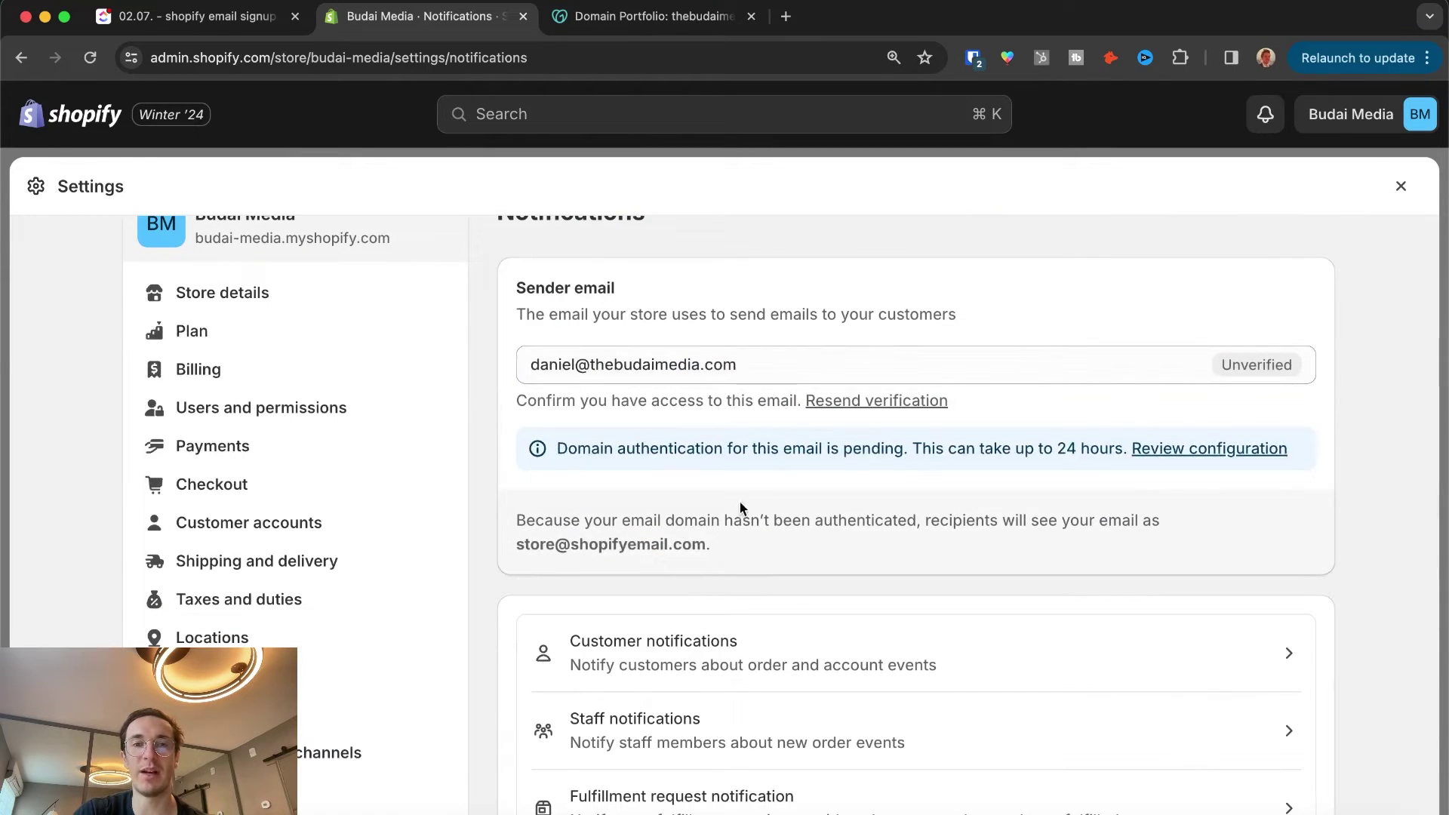
pyautogui.moveTo(617, 521); pyautogui.dragTo(802, 528)
pyautogui.click(802, 528)
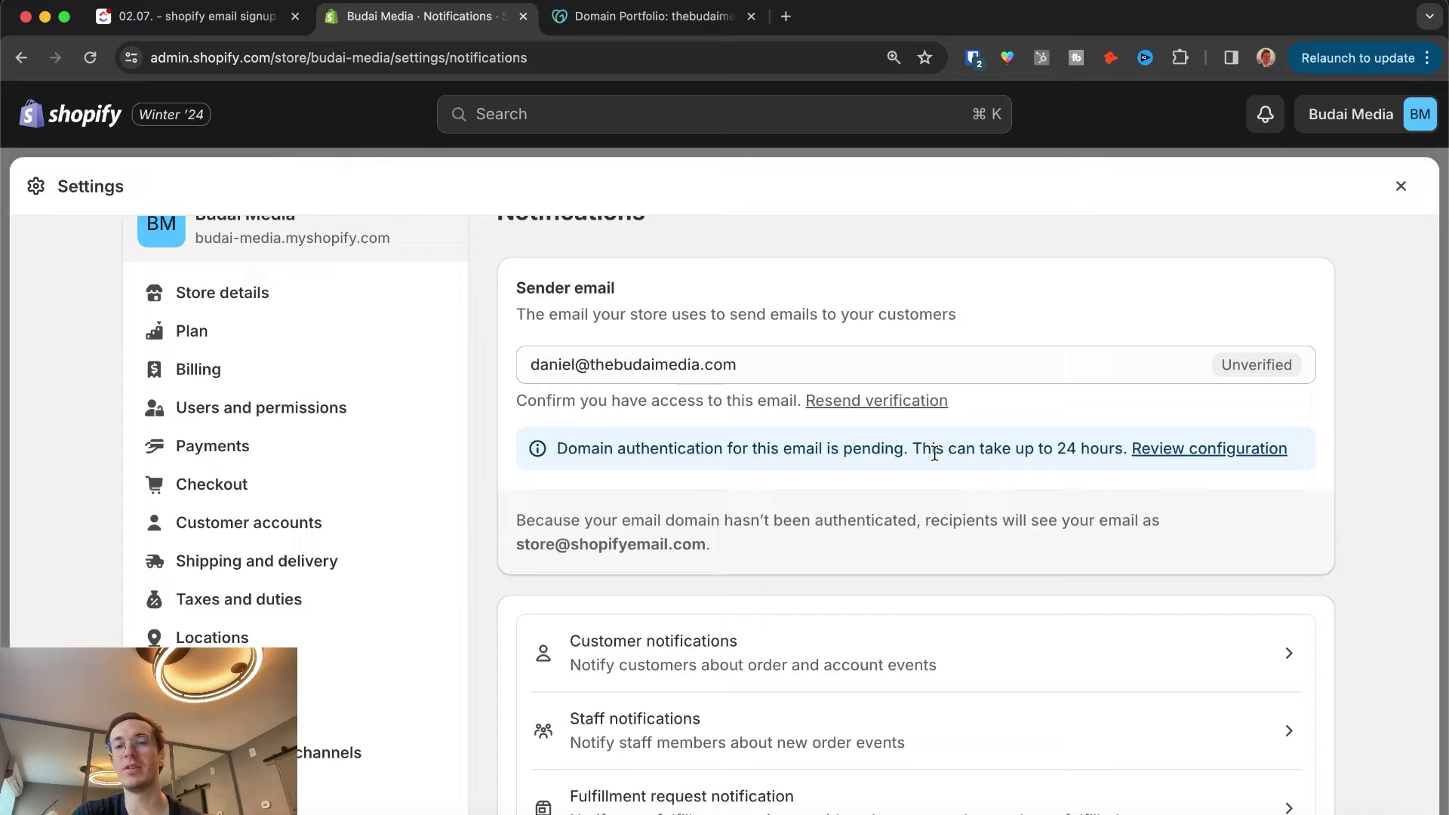
pyautogui.moveTo(936, 450); pyautogui.dragTo(1103, 453)
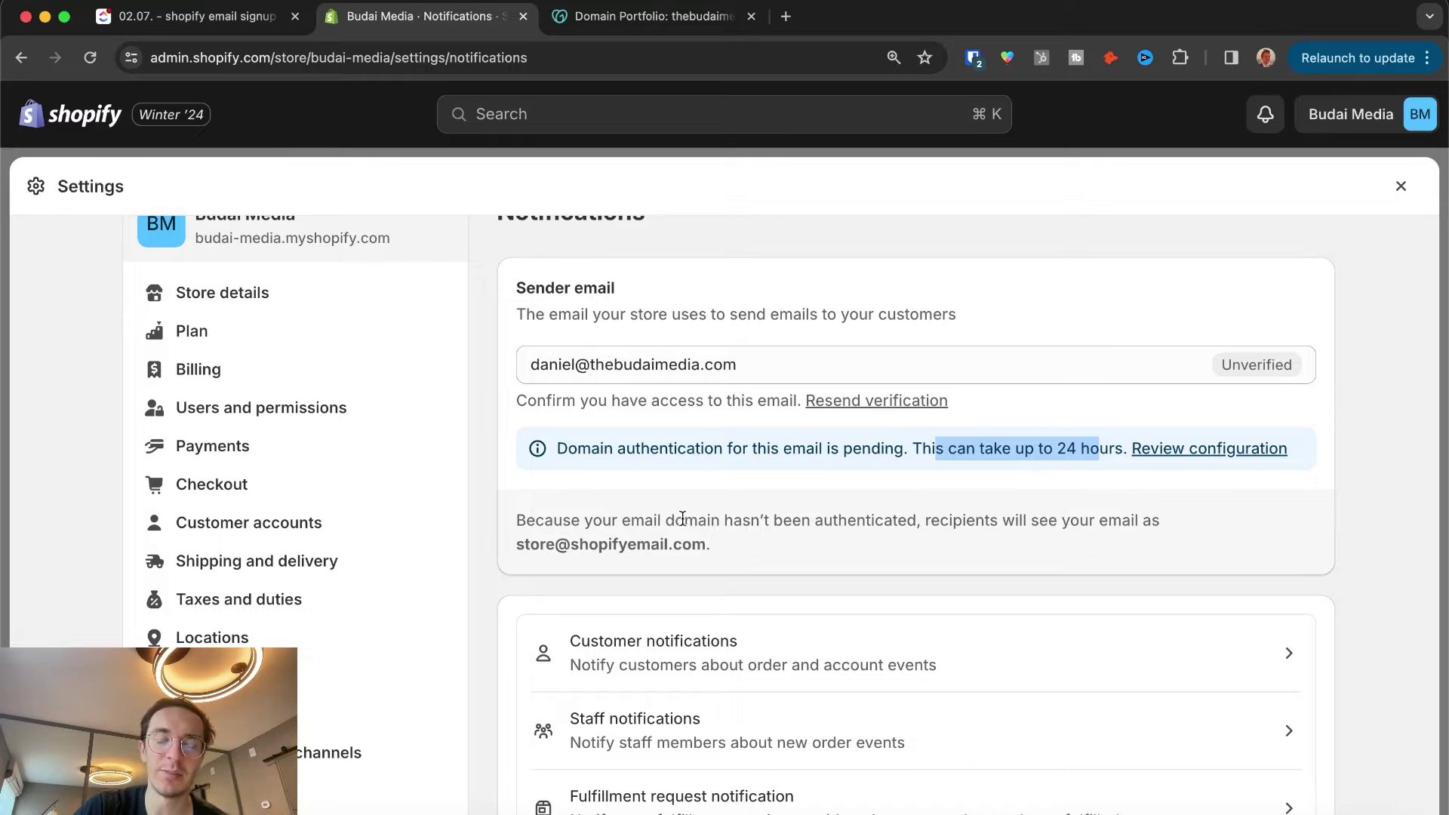
pyautogui.moveTo(663, 521); pyautogui.dragTo(750, 531)
pyautogui.click(752, 537)
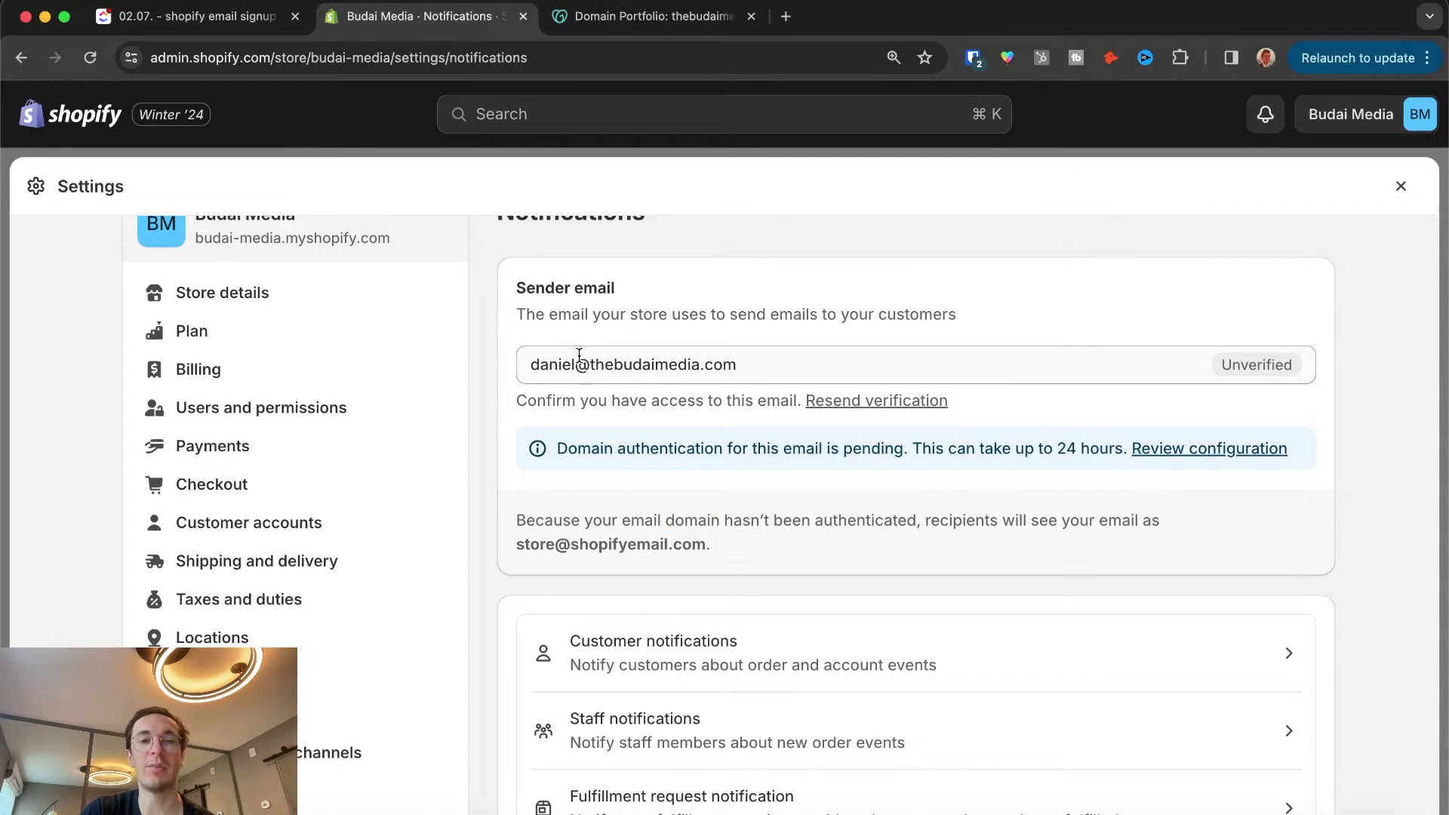
pyautogui.moveTo(548, 365); pyautogui.dragTo(750, 364)
pyautogui.click(630, 544)
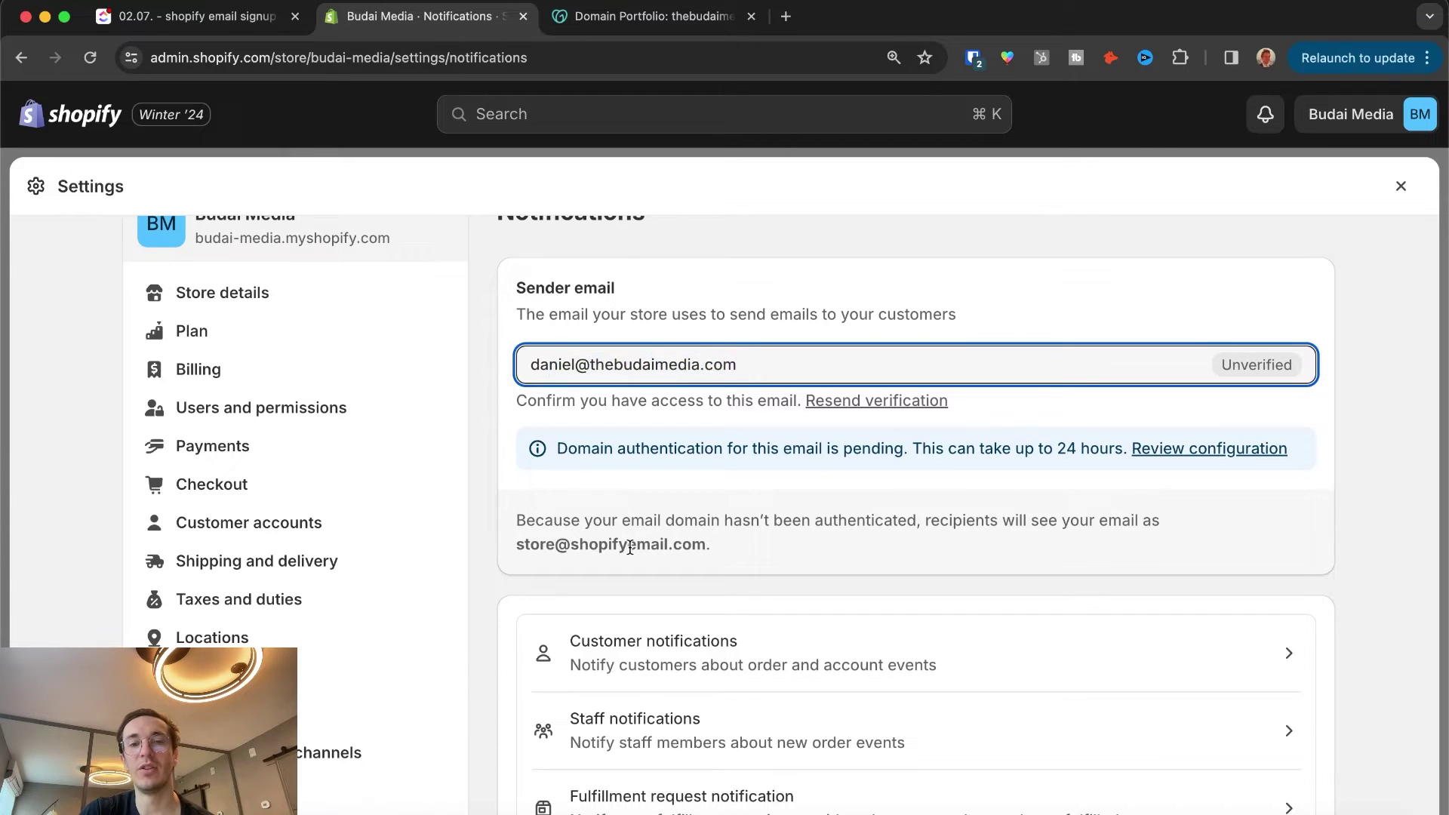
pyautogui.moveTo(579, 543); pyautogui.dragTo(700, 543)
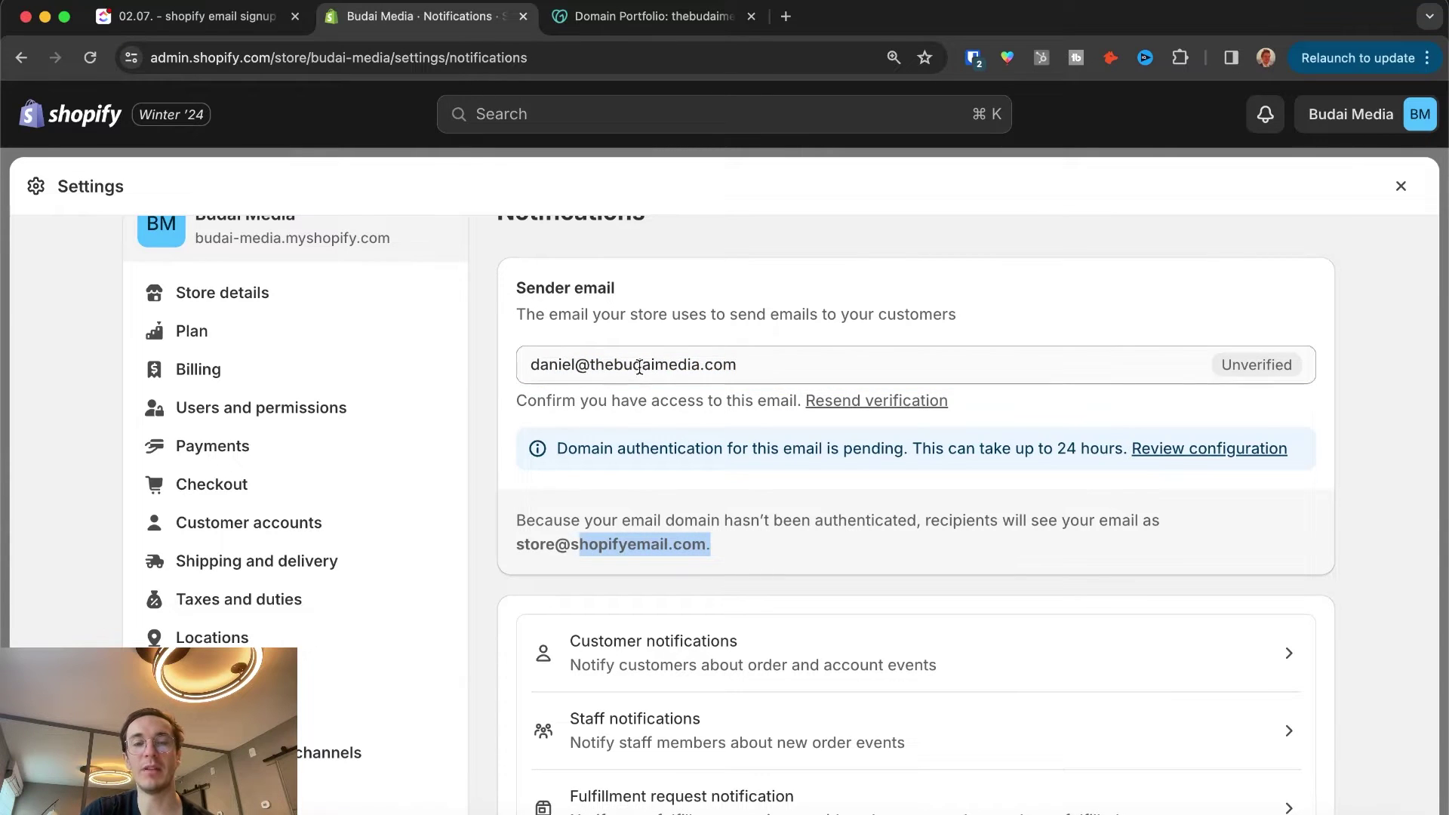
pyautogui.click(592, 363)
pyautogui.moveTo(592, 364); pyautogui.dragTo(751, 364)
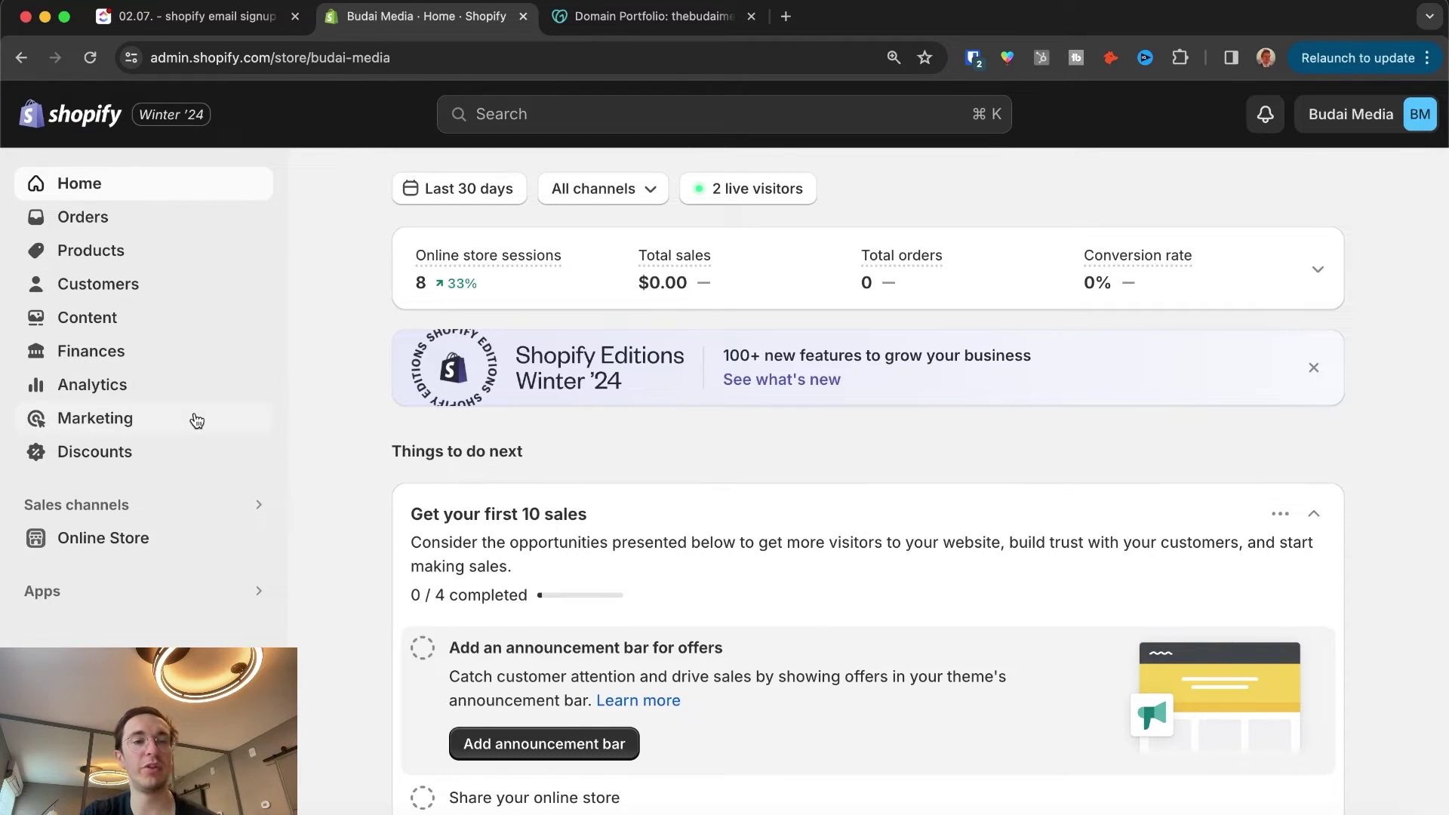
# Step: Open the current Debut theme from Online Store > Themes in the theme editor
pyautogui.click(127, 546)
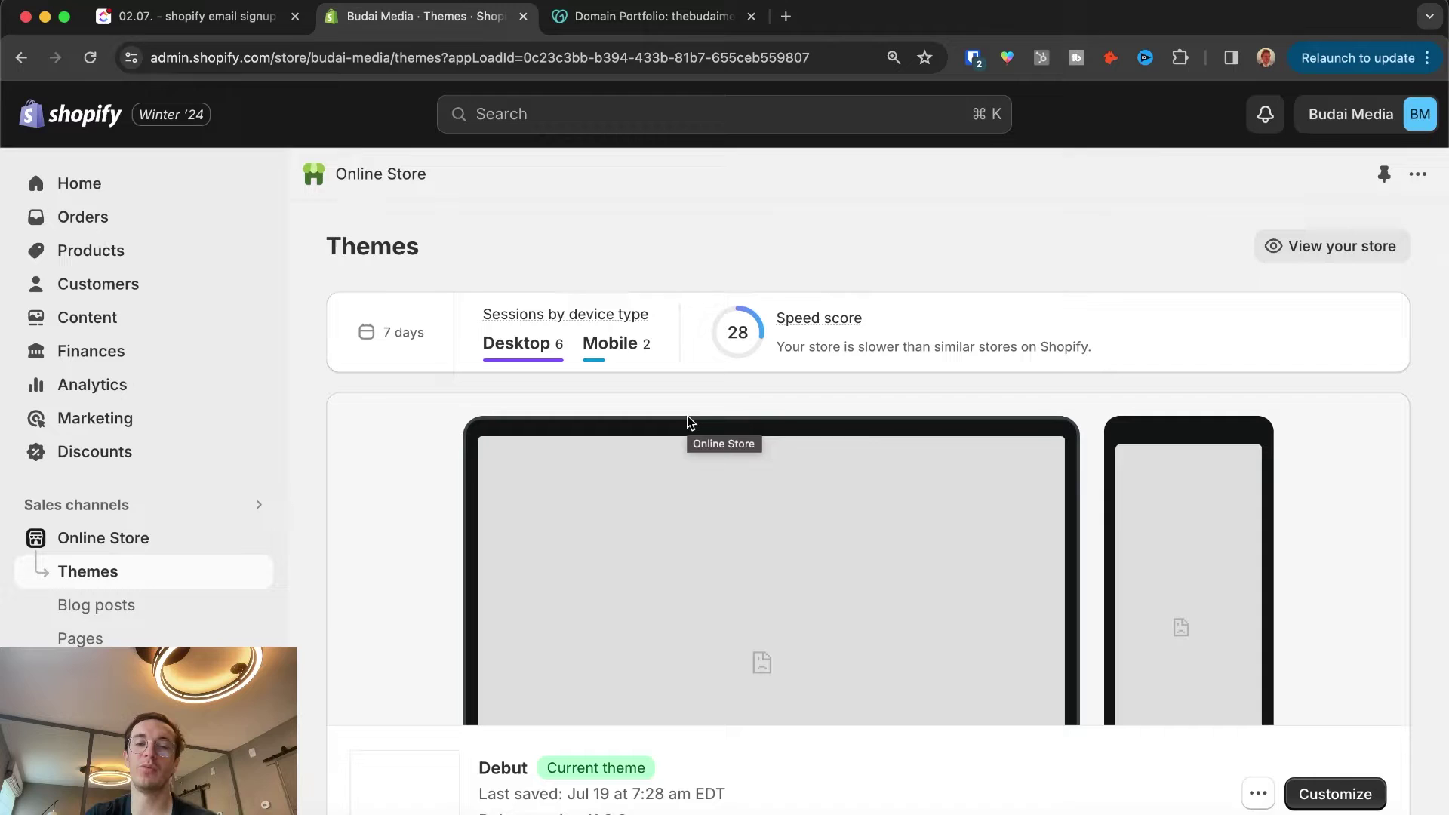
pyautogui.scroll(-10, 878, 440)
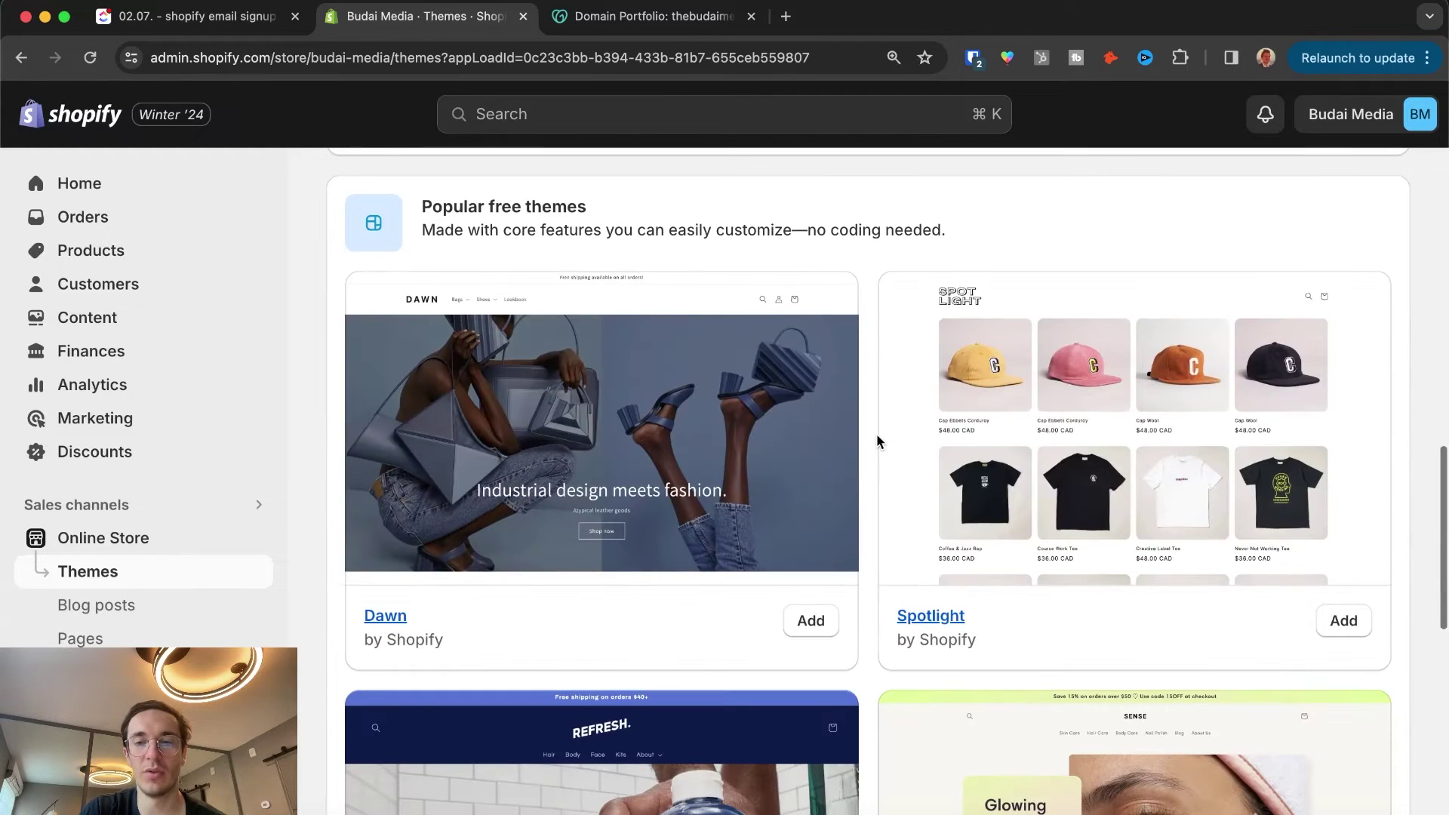
pyautogui.scroll(-2, 876, 443)
pyautogui.scroll(8, 876, 443)
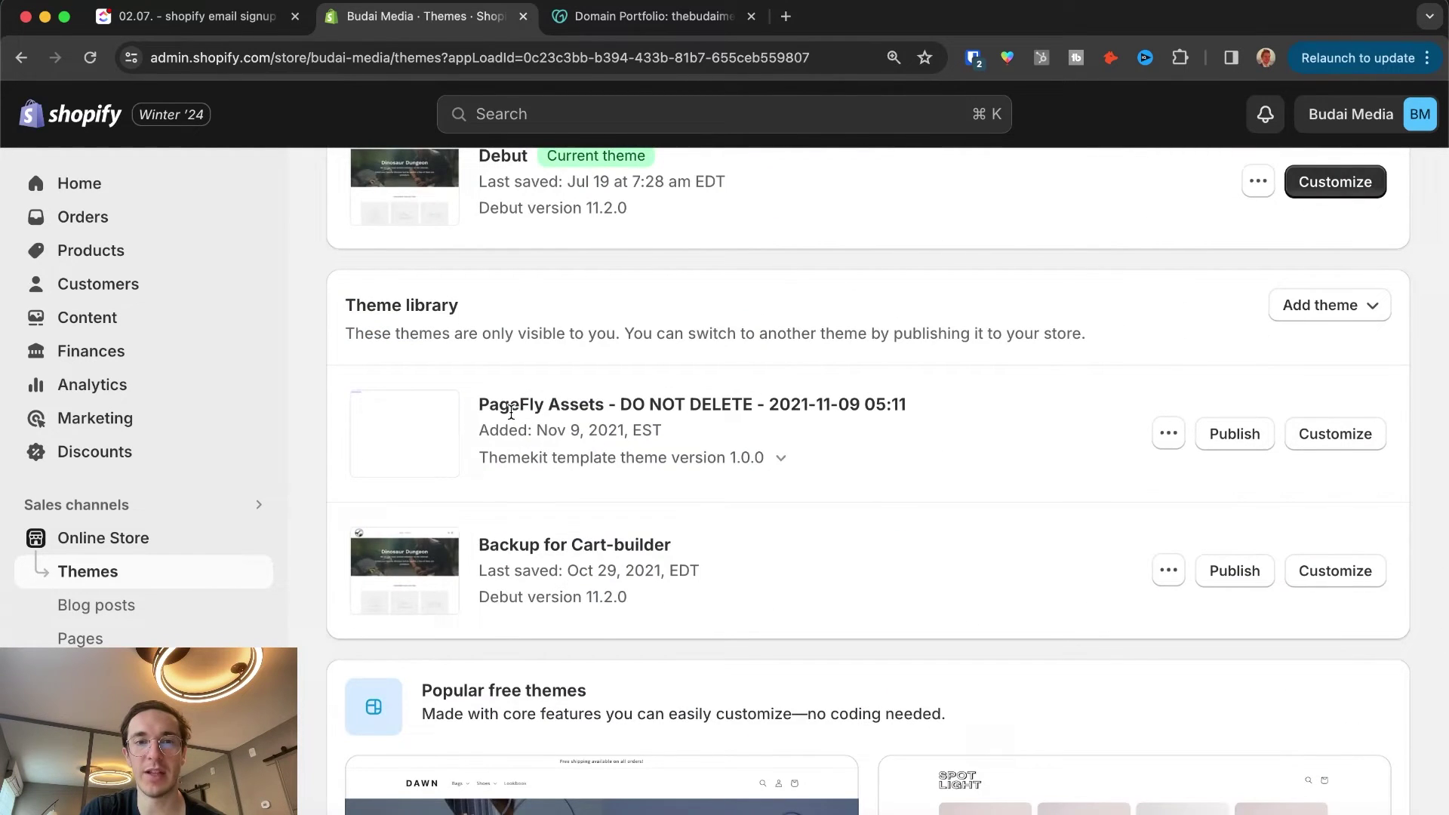
pyautogui.scroll(-9, 890, 550)
pyautogui.scroll(-8, 892, 549)
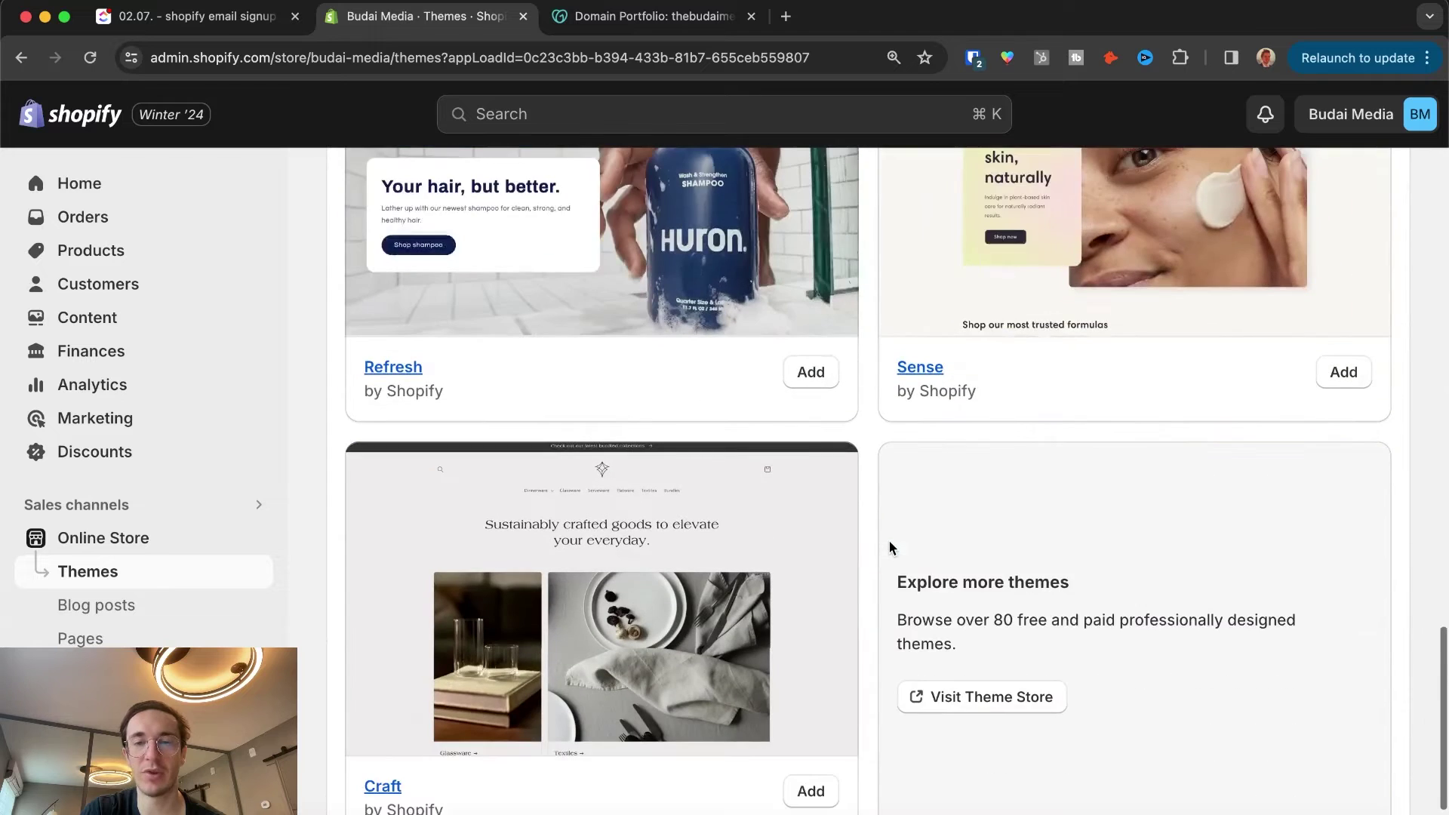
pyautogui.scroll(12, 893, 550)
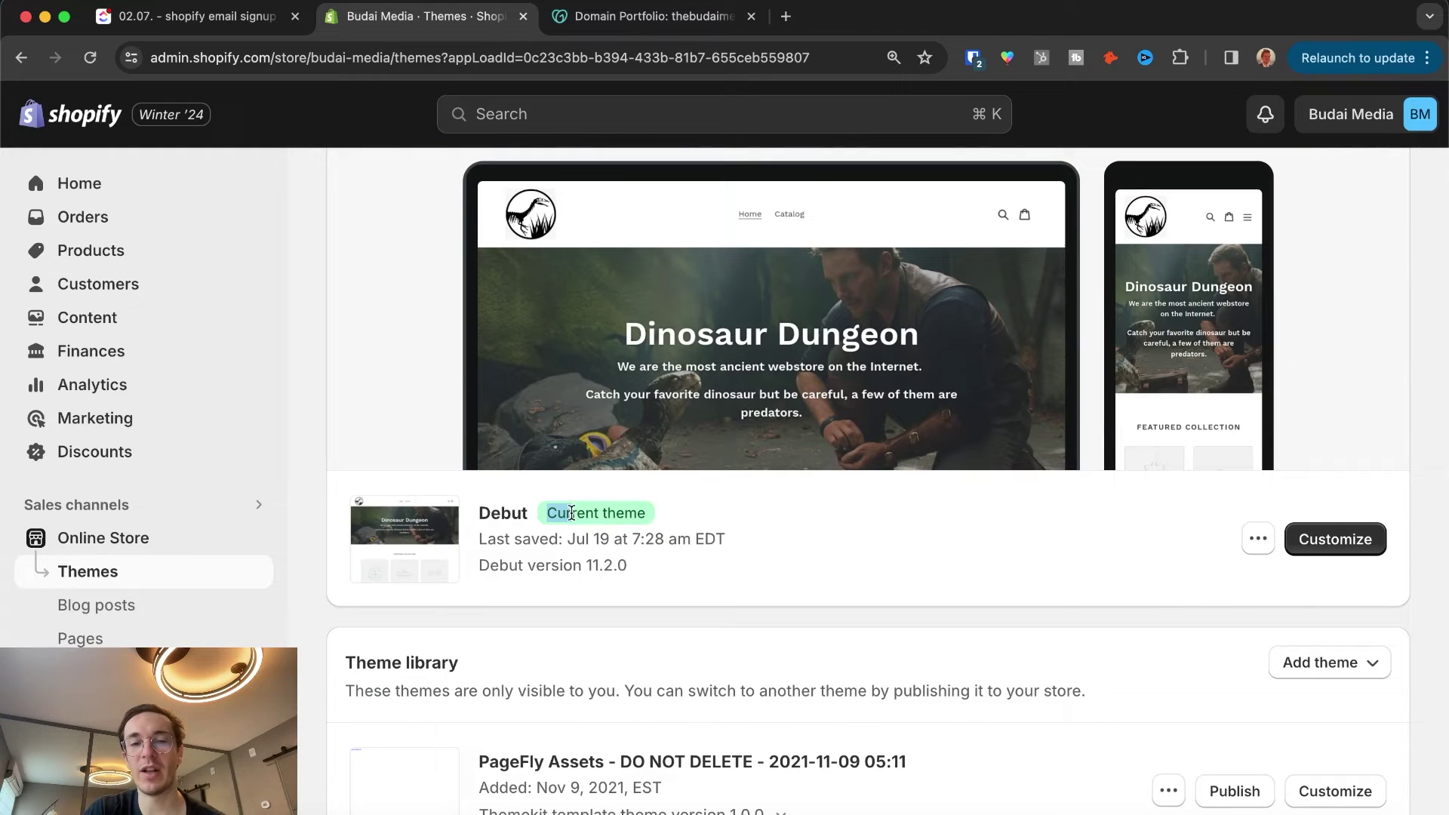
pyautogui.moveTo(572, 513); pyautogui.dragTo(722, 523)
pyautogui.click(1315, 539)
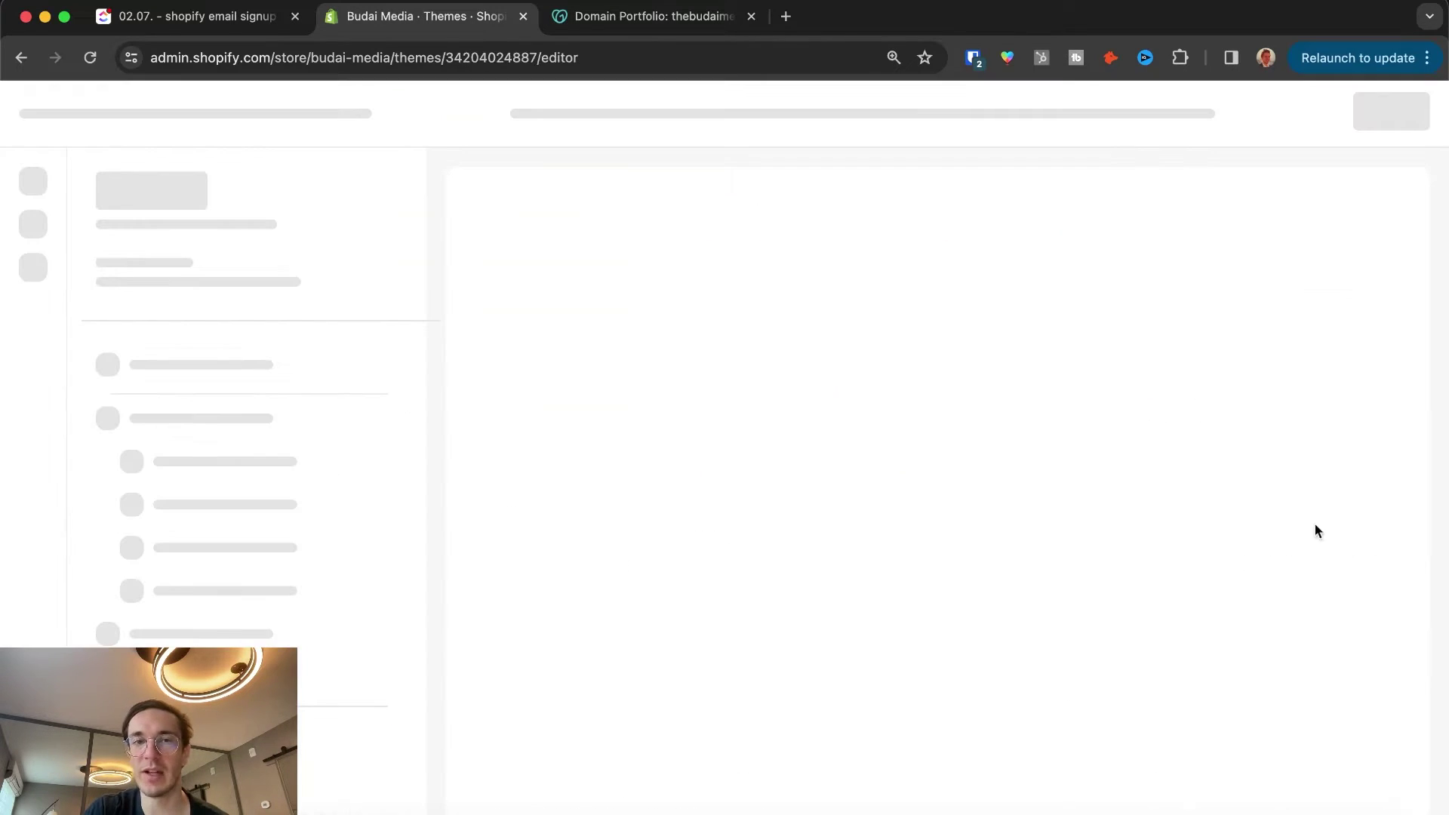
pyautogui.scroll(-10, 808, 349)
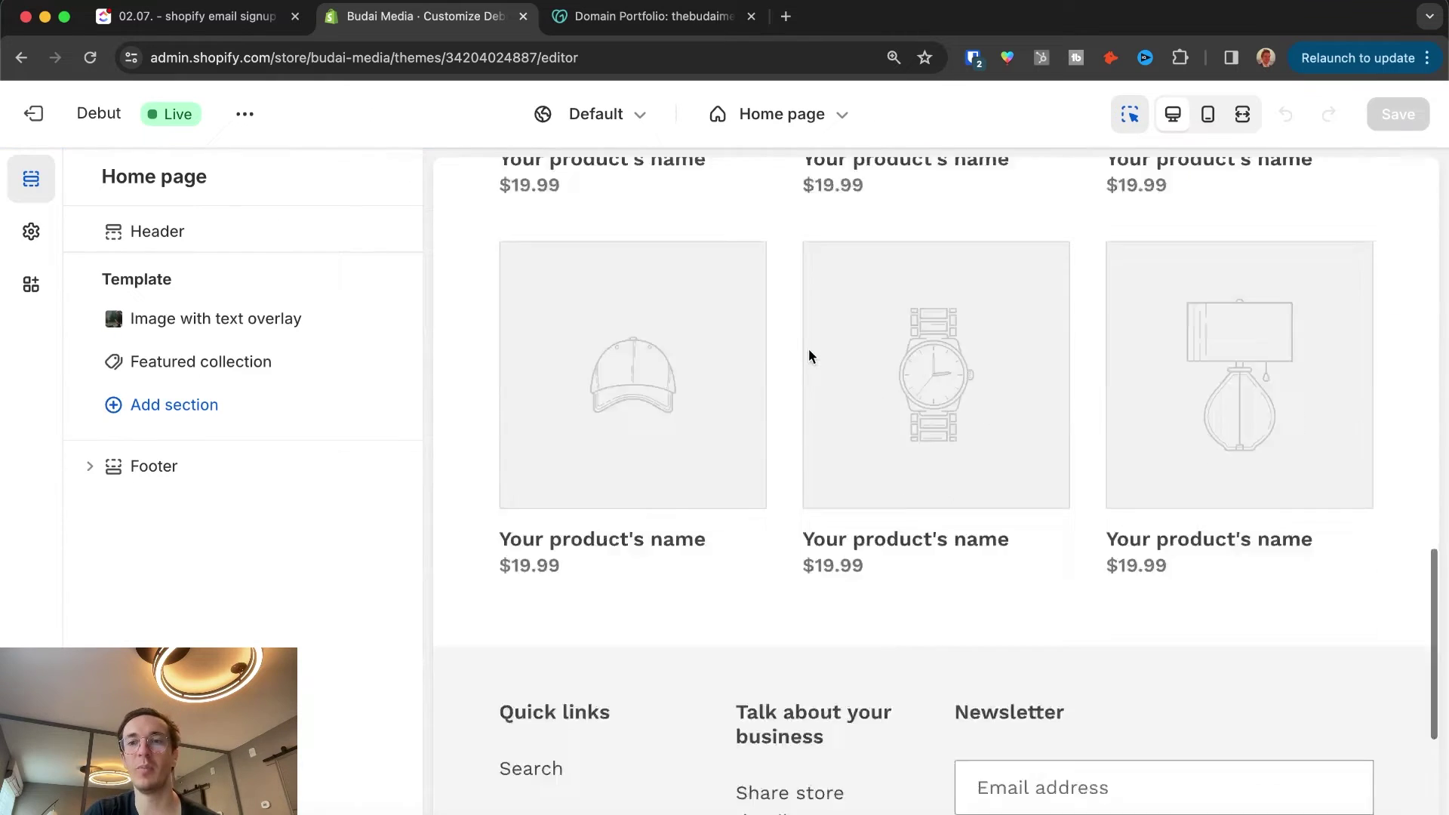
# Step: Add a Newsletter section above Featured collection and select its default heading
pyautogui.click(1321, 300)
pyautogui.scroll(-7, 649, 460)
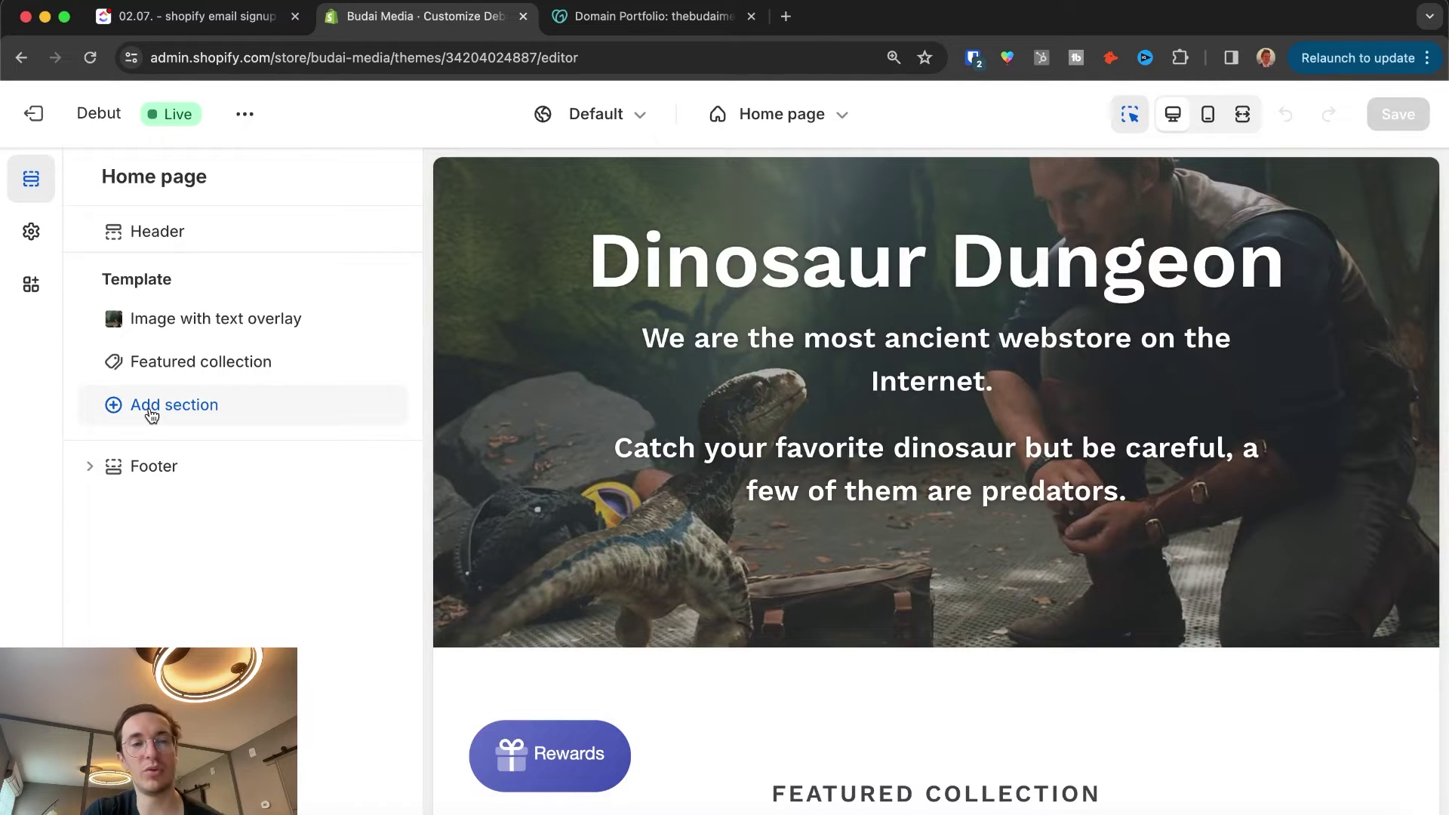
pyautogui.click(148, 405)
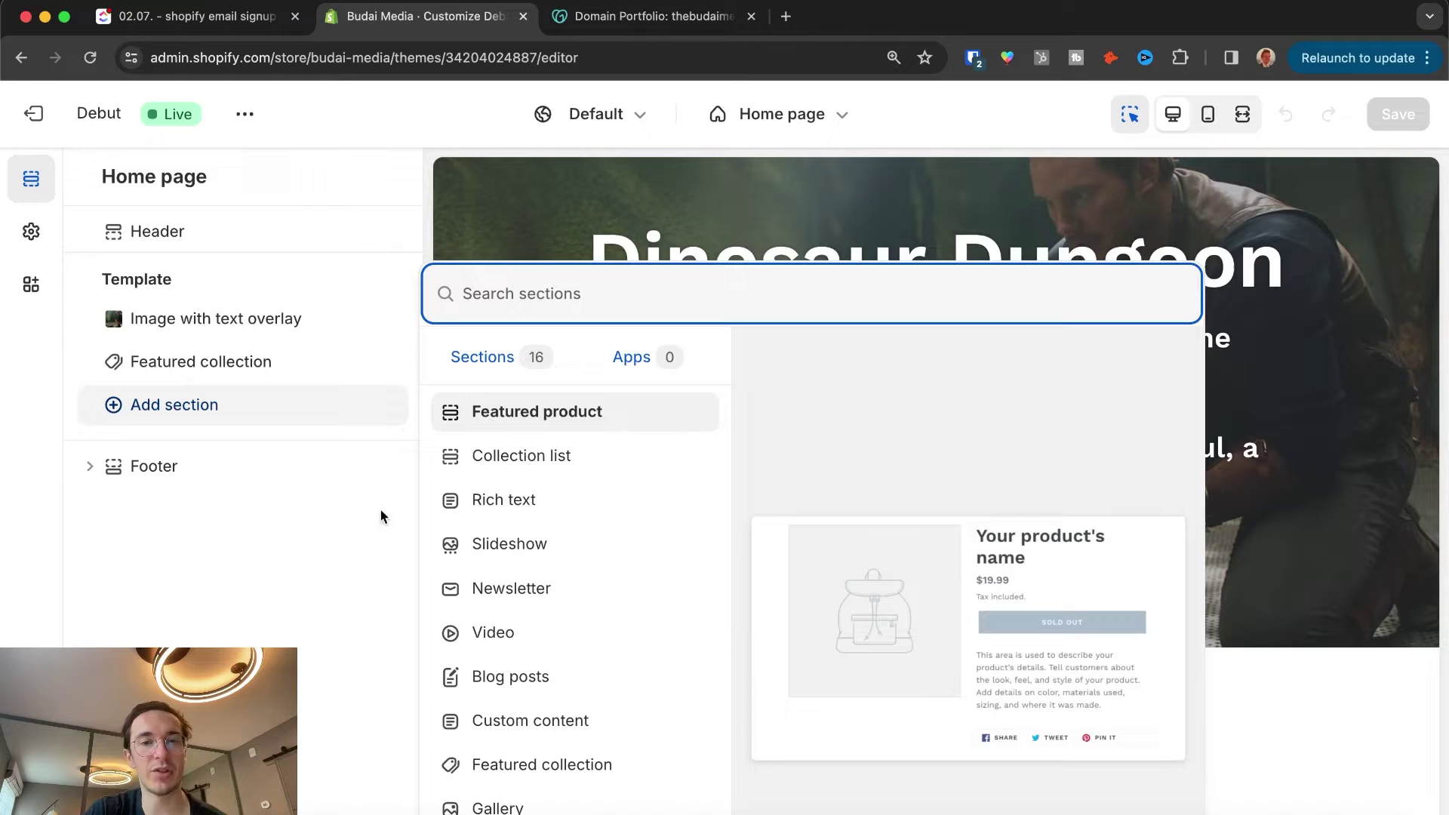
pyautogui.scroll(-2, 595, 437)
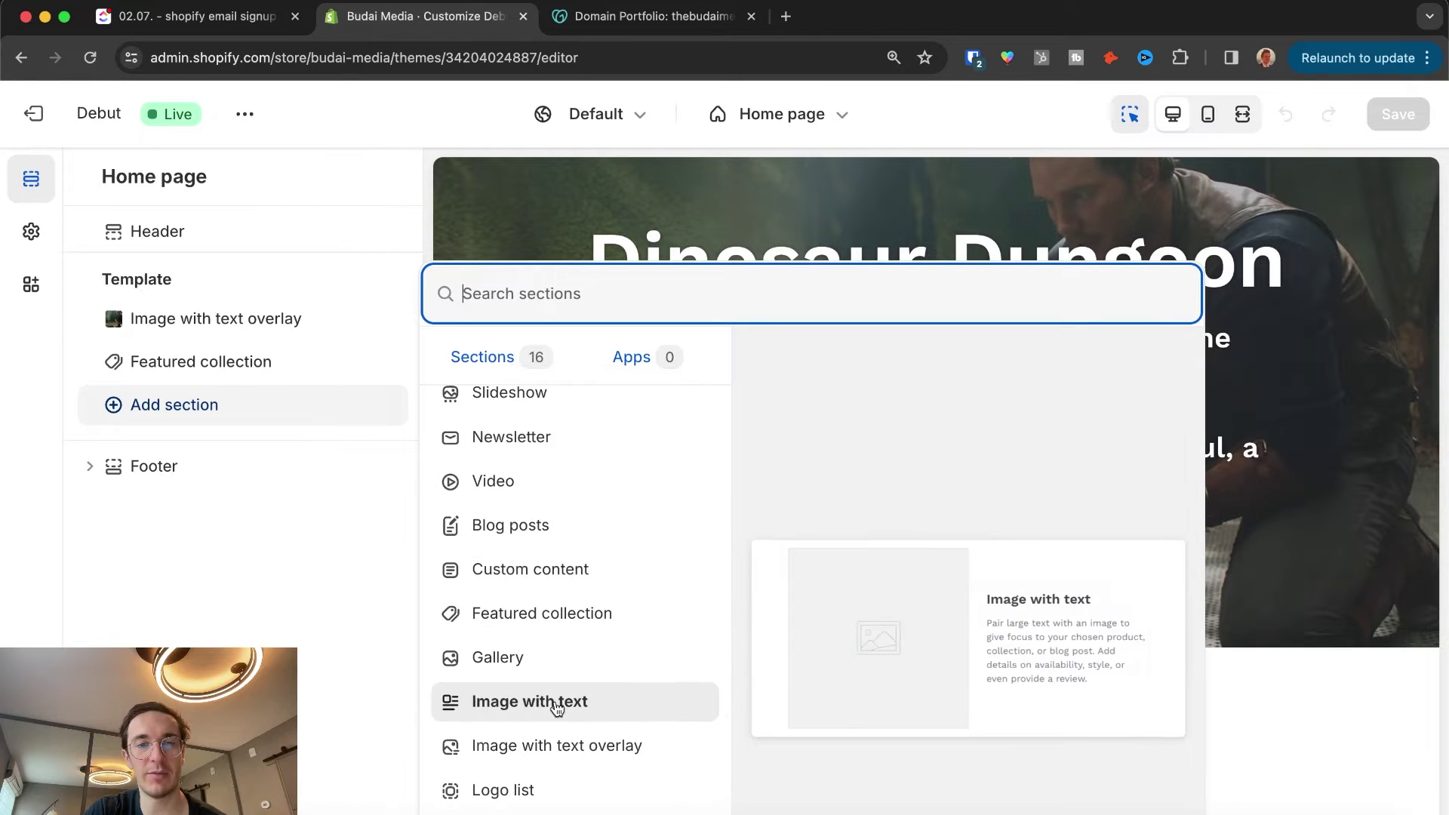
pyautogui.scroll(2, 562, 641)
pyautogui.click(556, 596)
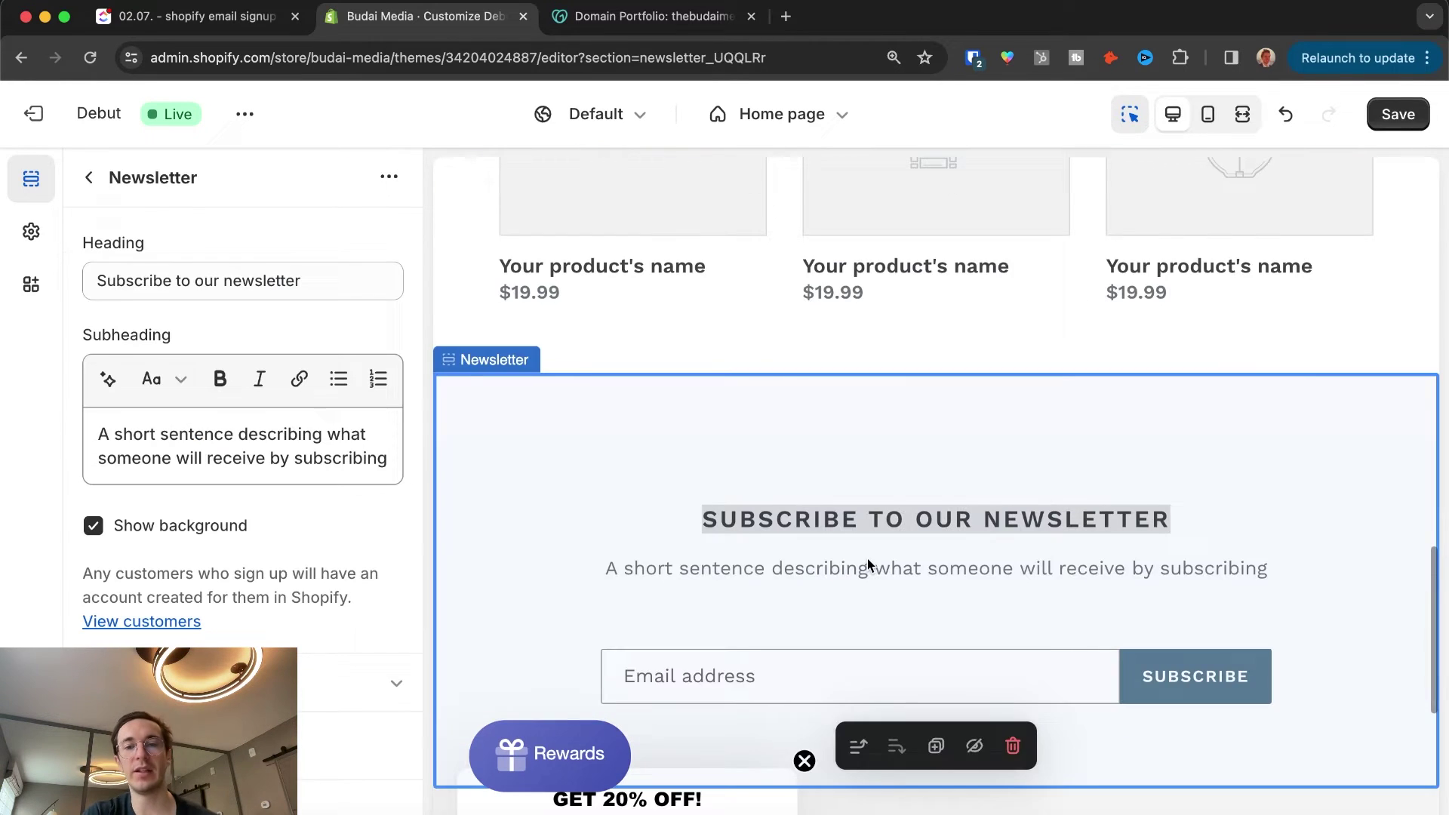
pyautogui.click(859, 719)
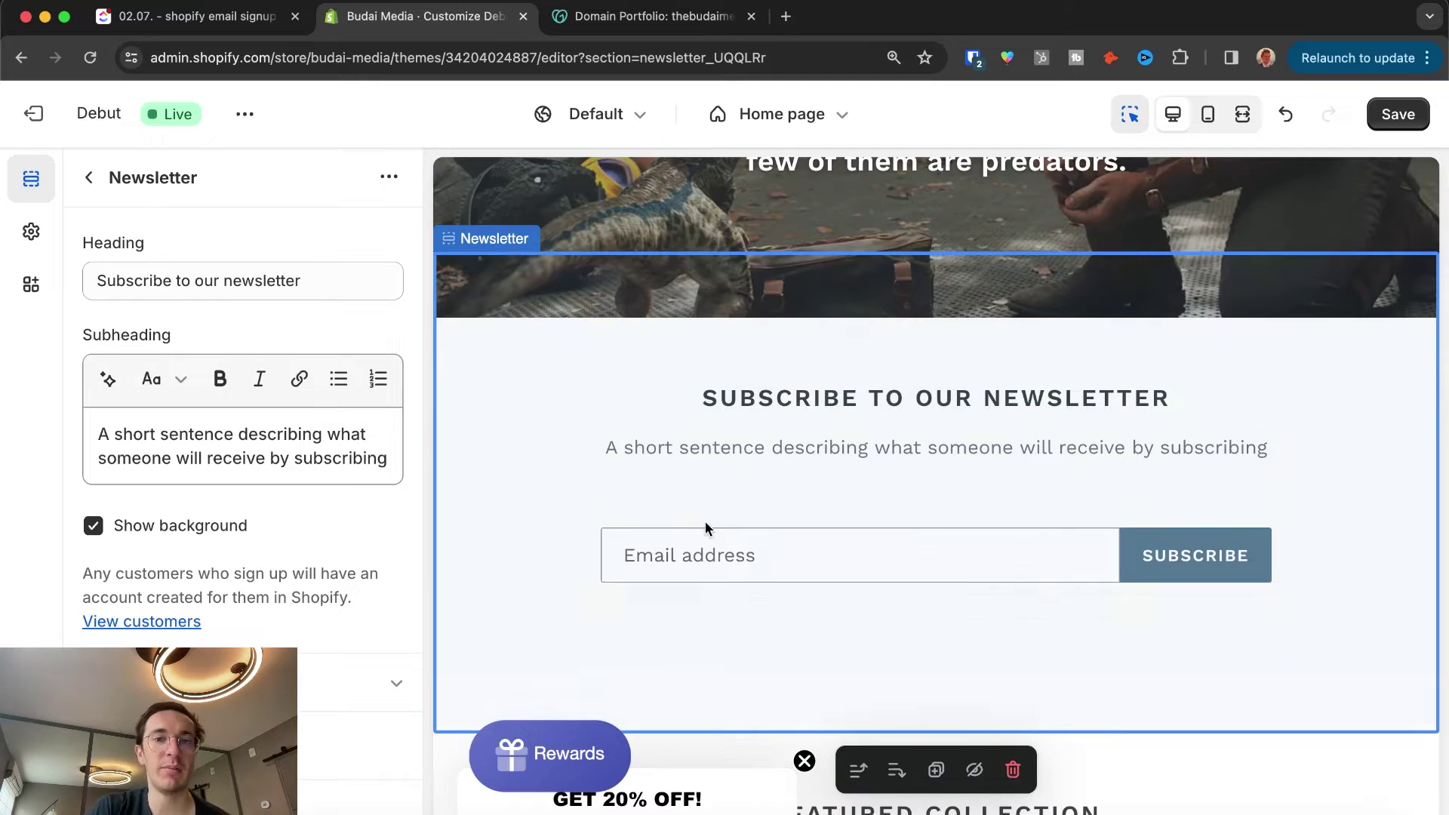
pyautogui.tripleClick(339, 270)
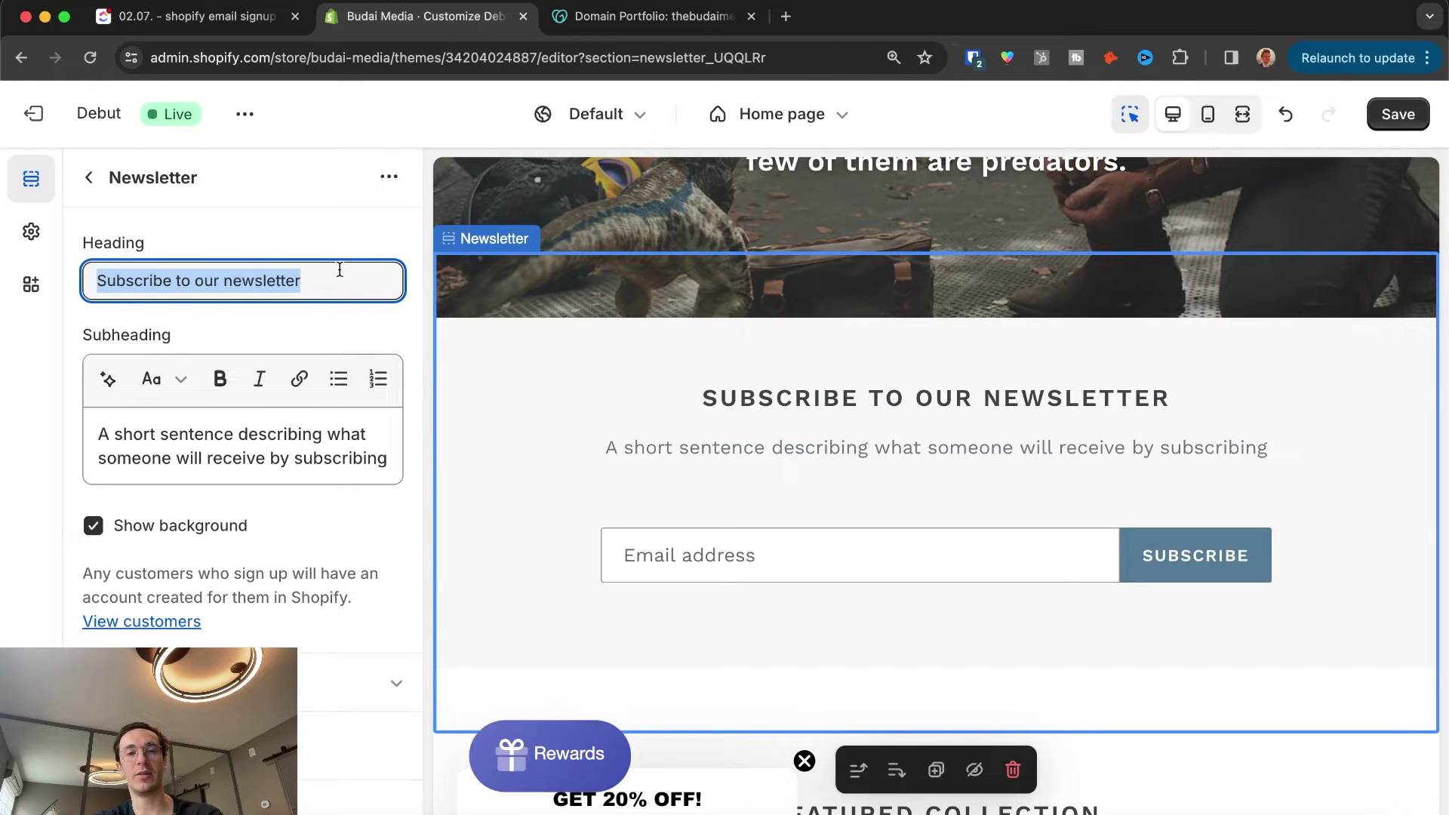
# Step: Set the heading to 'Get a Free T-Shirt When You Subscribe To Our Emails' and subheading 'And when you buy above 200USD'
pyautogui.write('Get a ')
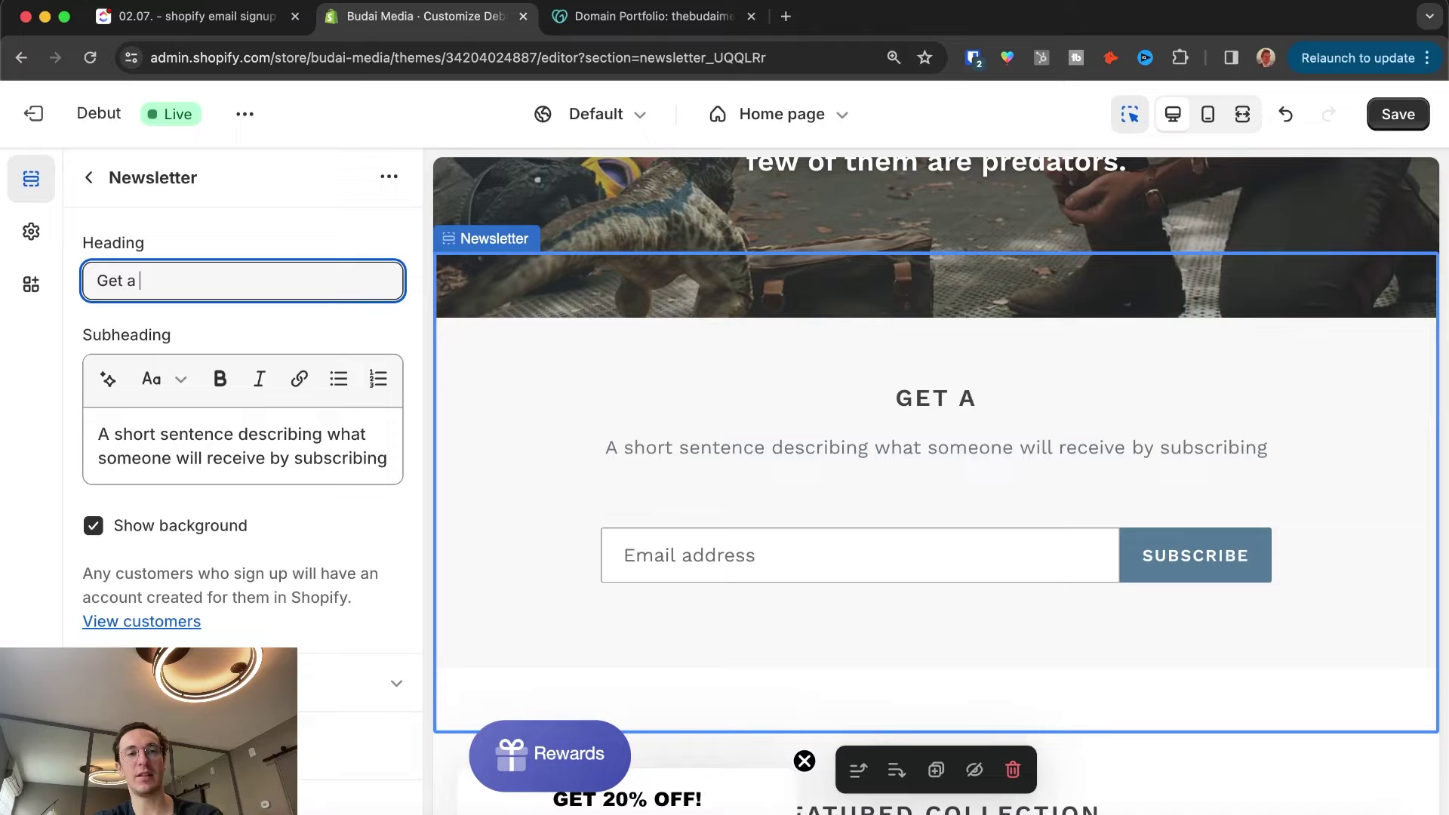
pyautogui.write('Free T-Shirt When Y')
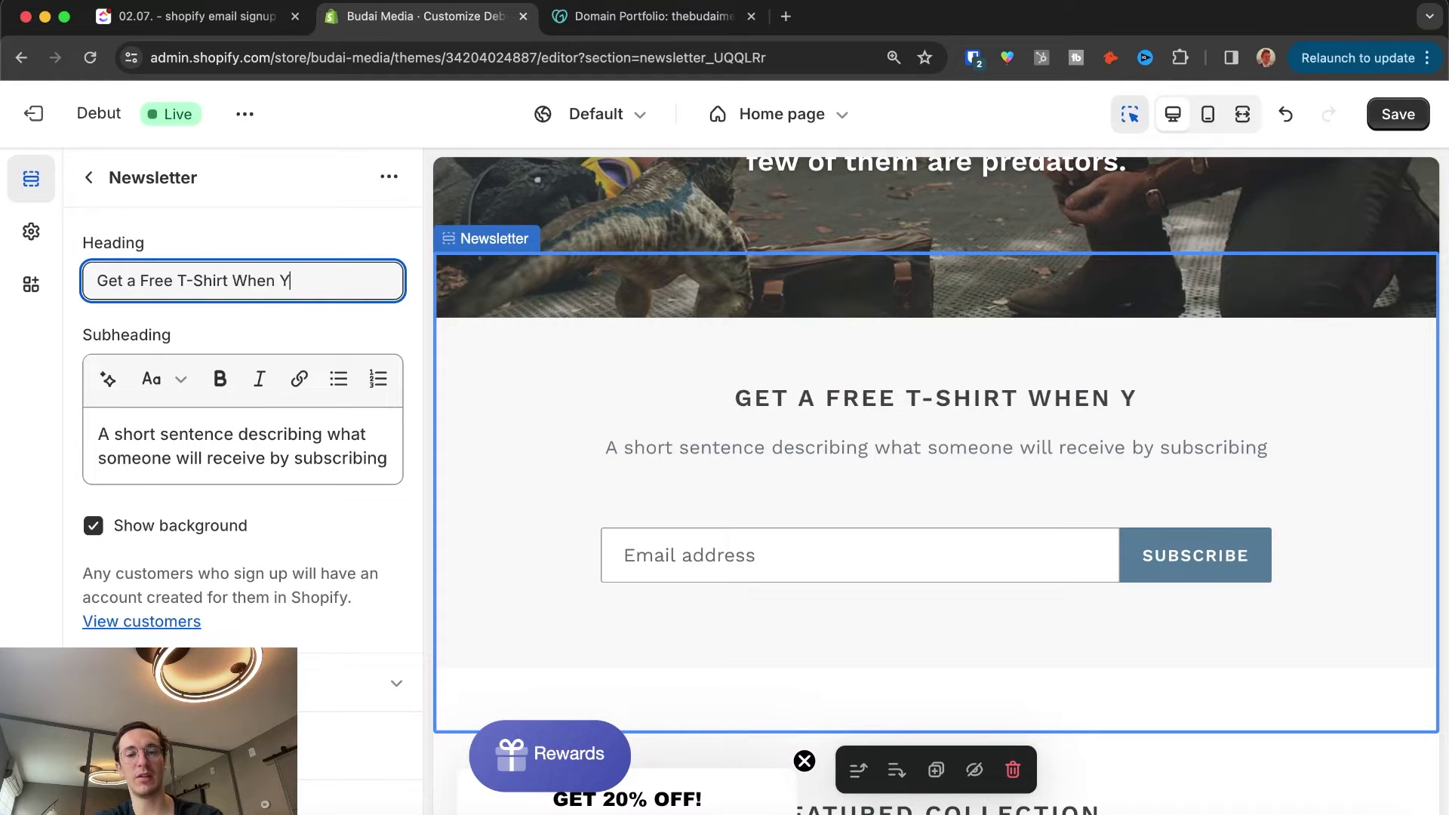
pyautogui.write('ou Subscribe To Our Emails')
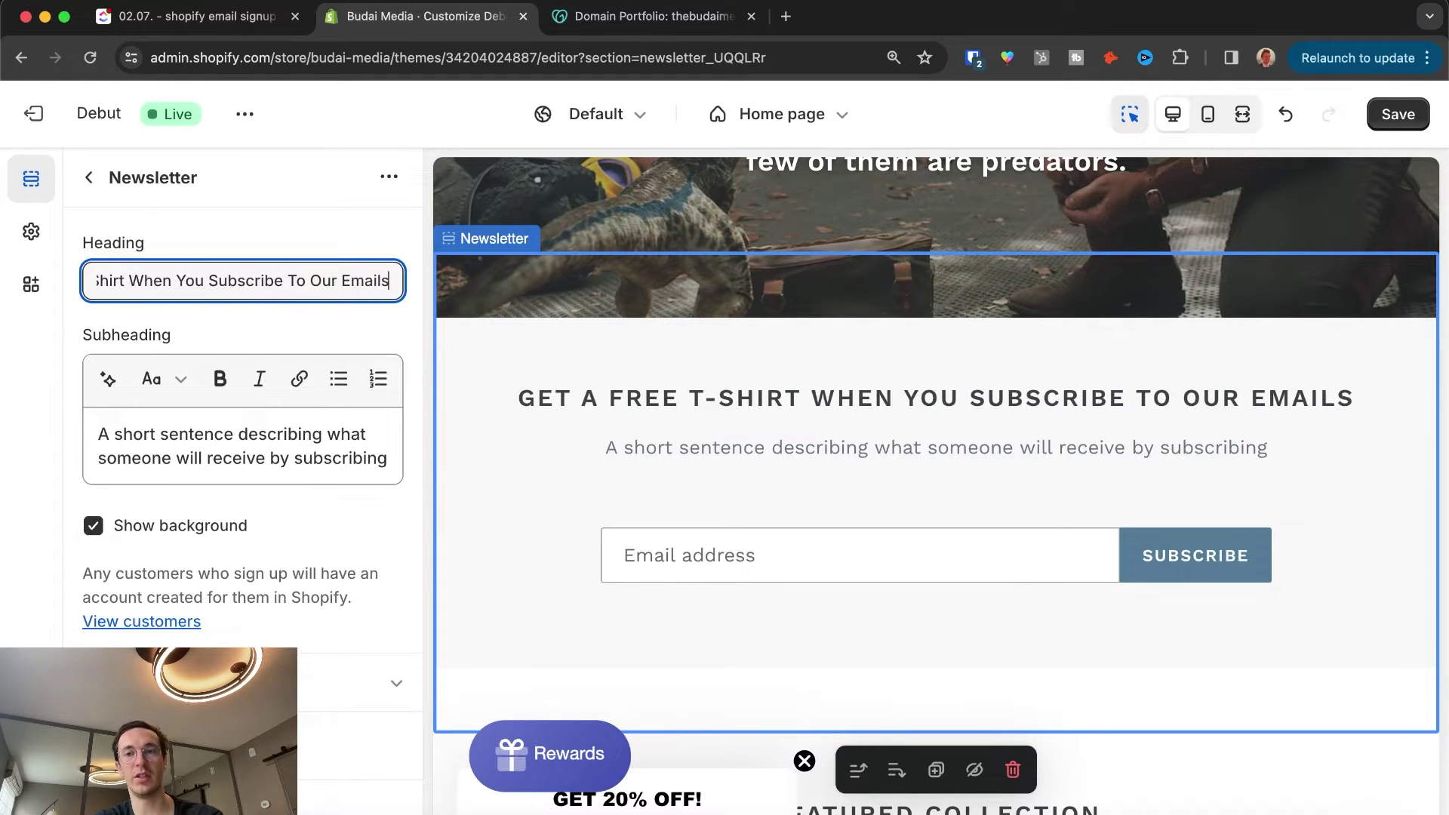
pyautogui.moveTo(388, 459); pyautogui.dragTo(287, 363)
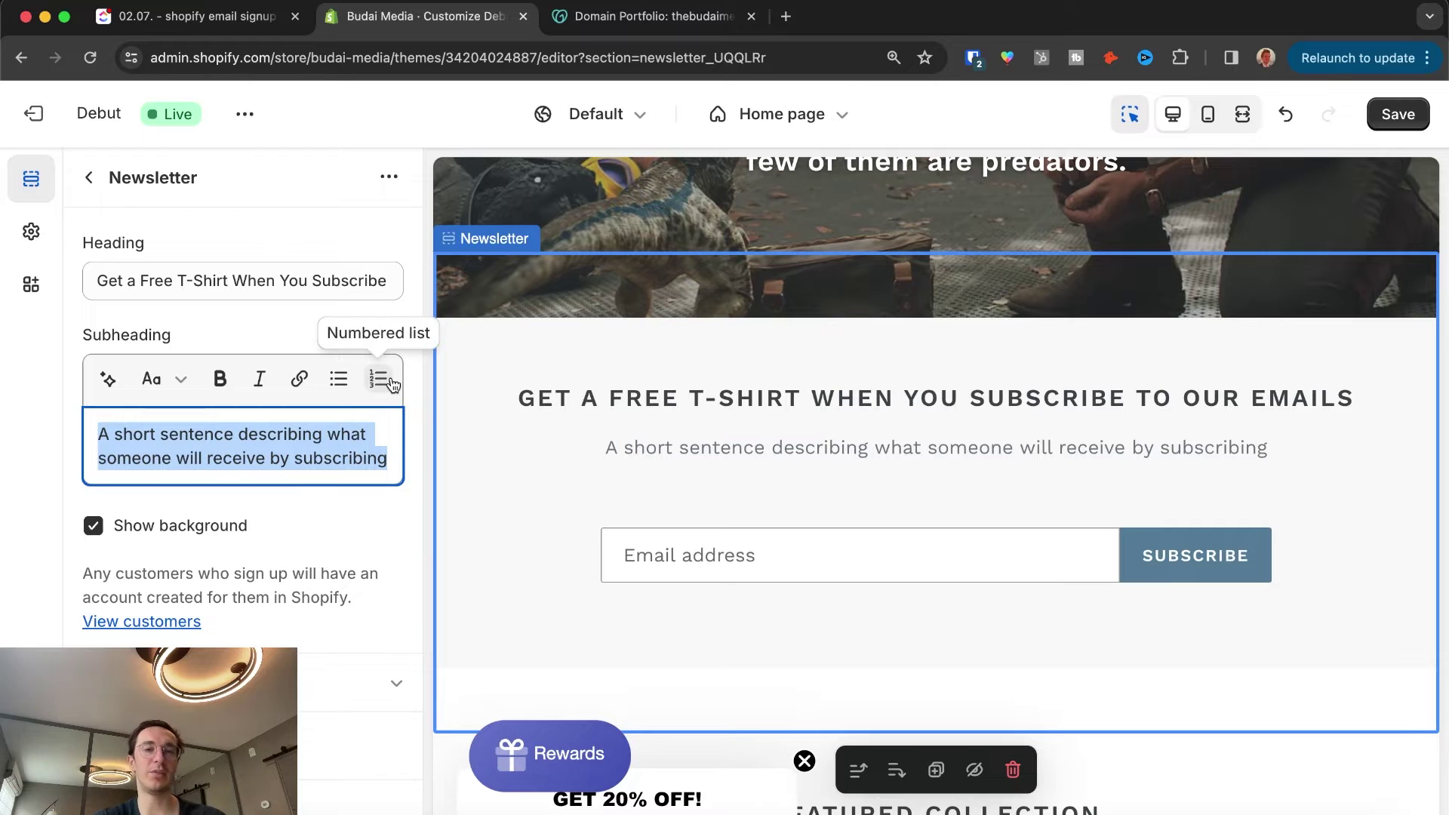
pyautogui.write('And when you buy above 200USD')
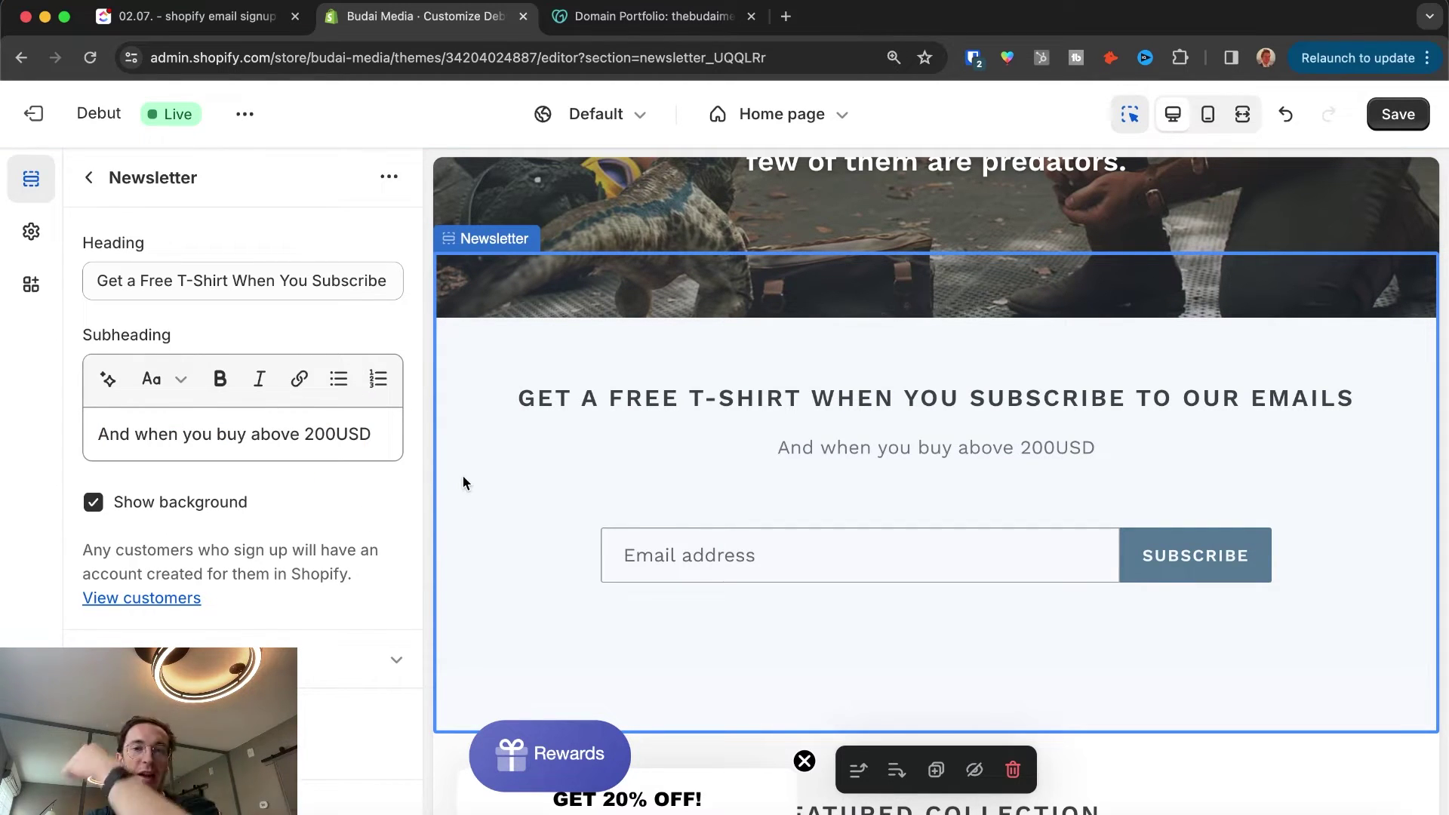
# Step: Preview the newsletter section in mobile layout, switch back to desktop, and try Subscribe
pyautogui.scroll(-2, 798, 524)
pyautogui.moveTo(663, 295); pyautogui.dragTo(781, 296)
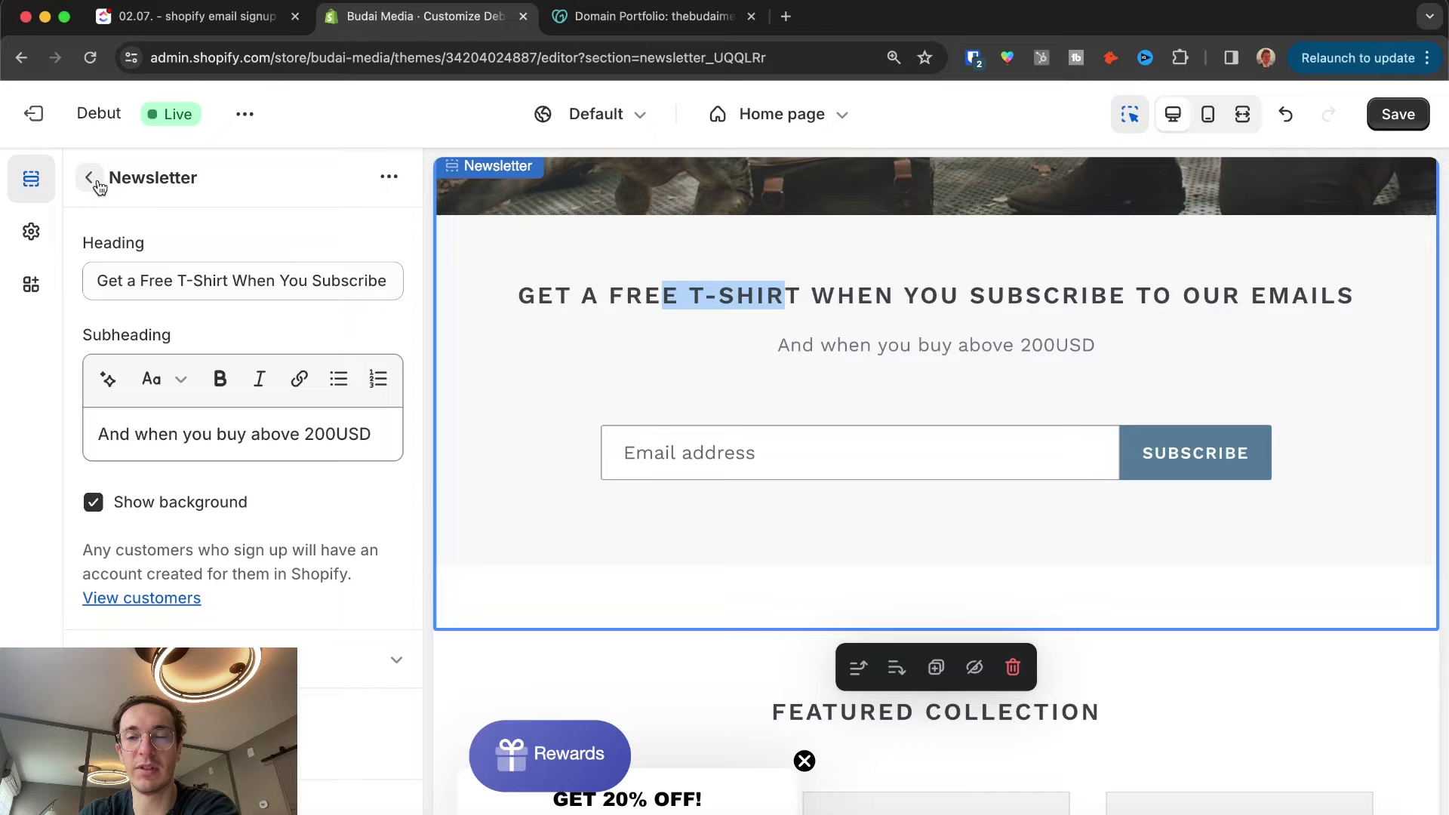
pyautogui.click(1208, 114)
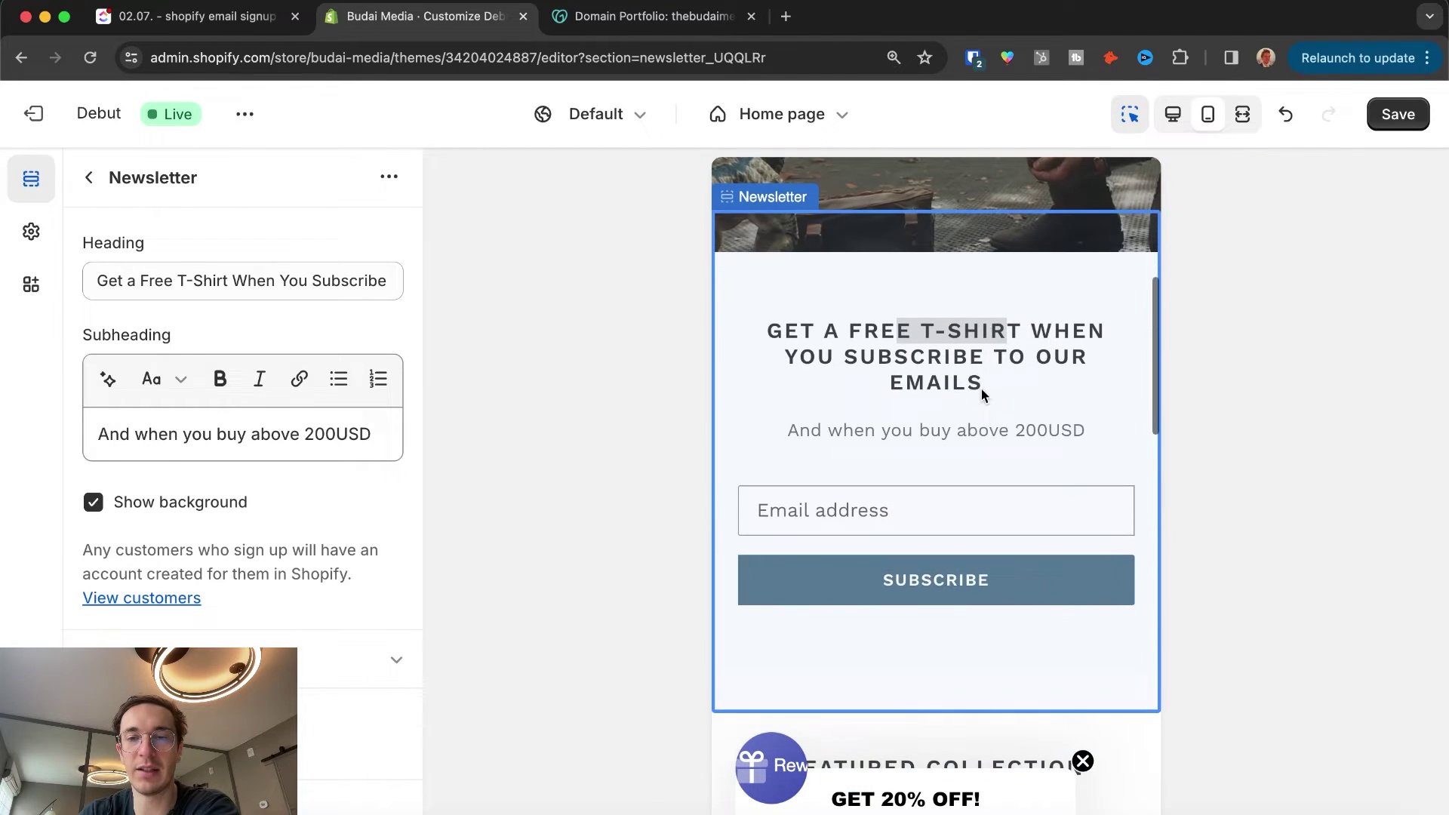
pyautogui.click(1173, 114)
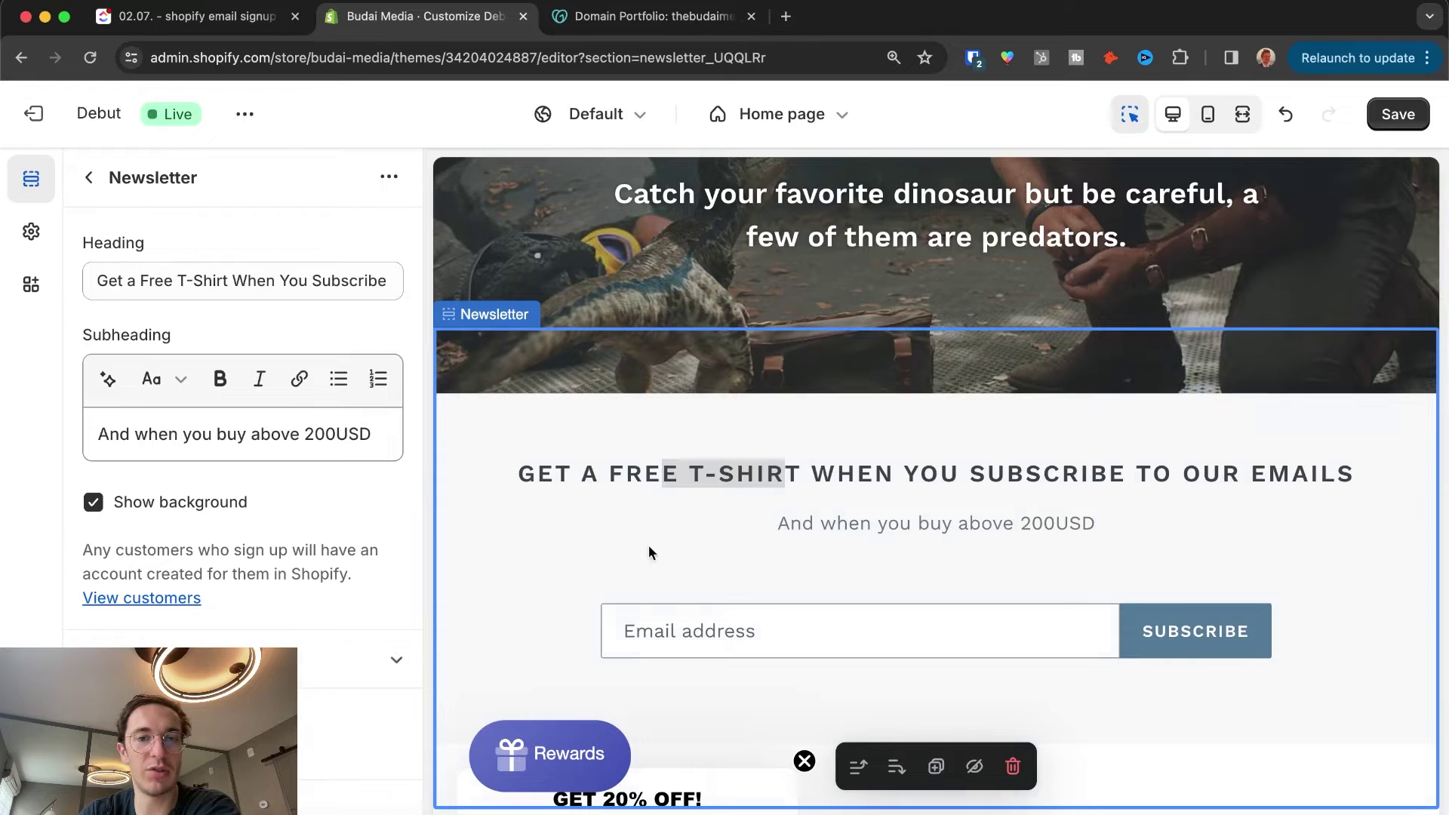
pyautogui.click(1179, 645)
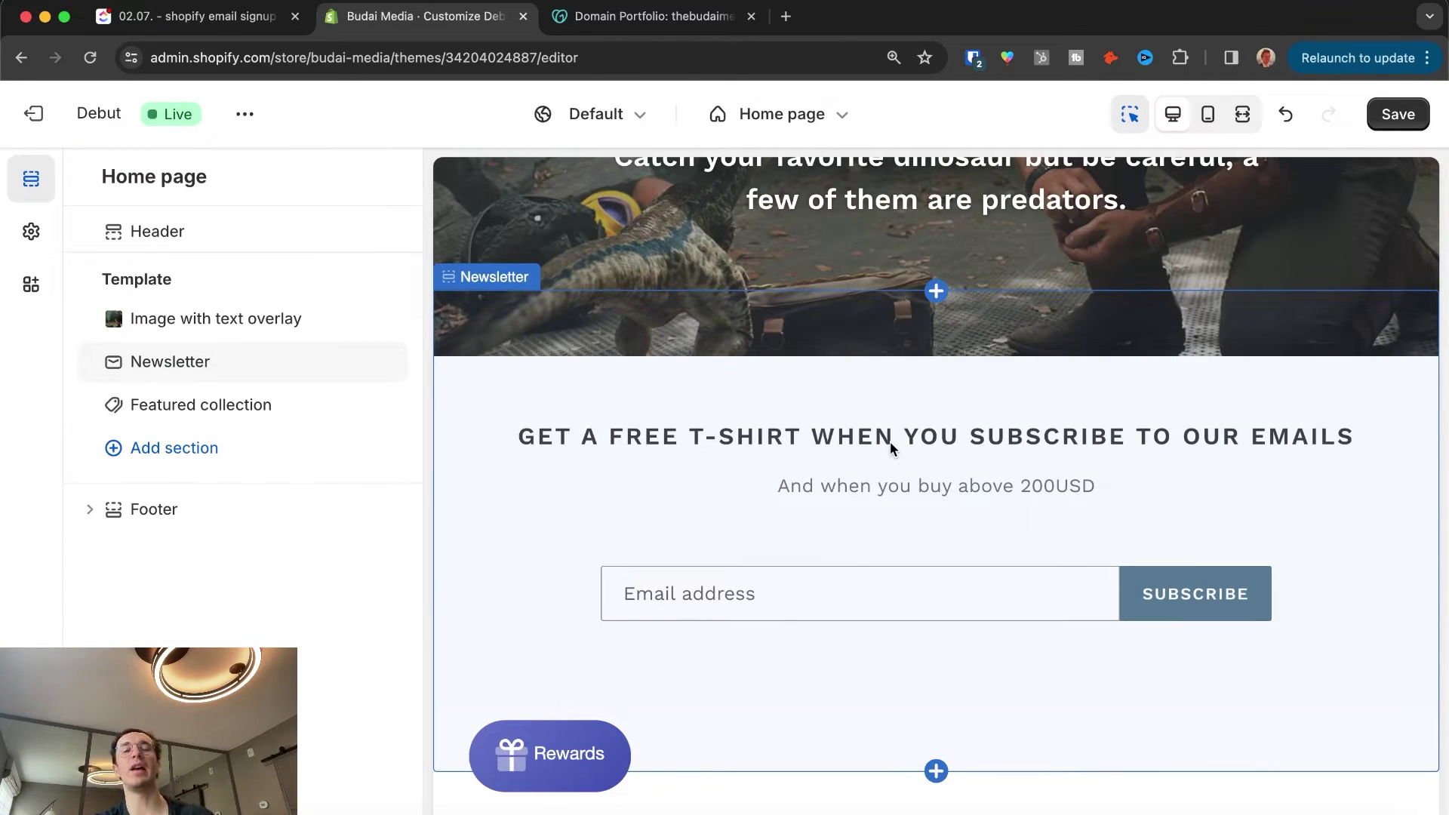
# Step: Copy the home page Newsletter heading and bring it to the footer newsletter signup block
pyautogui.scroll(-5, 866, 459)
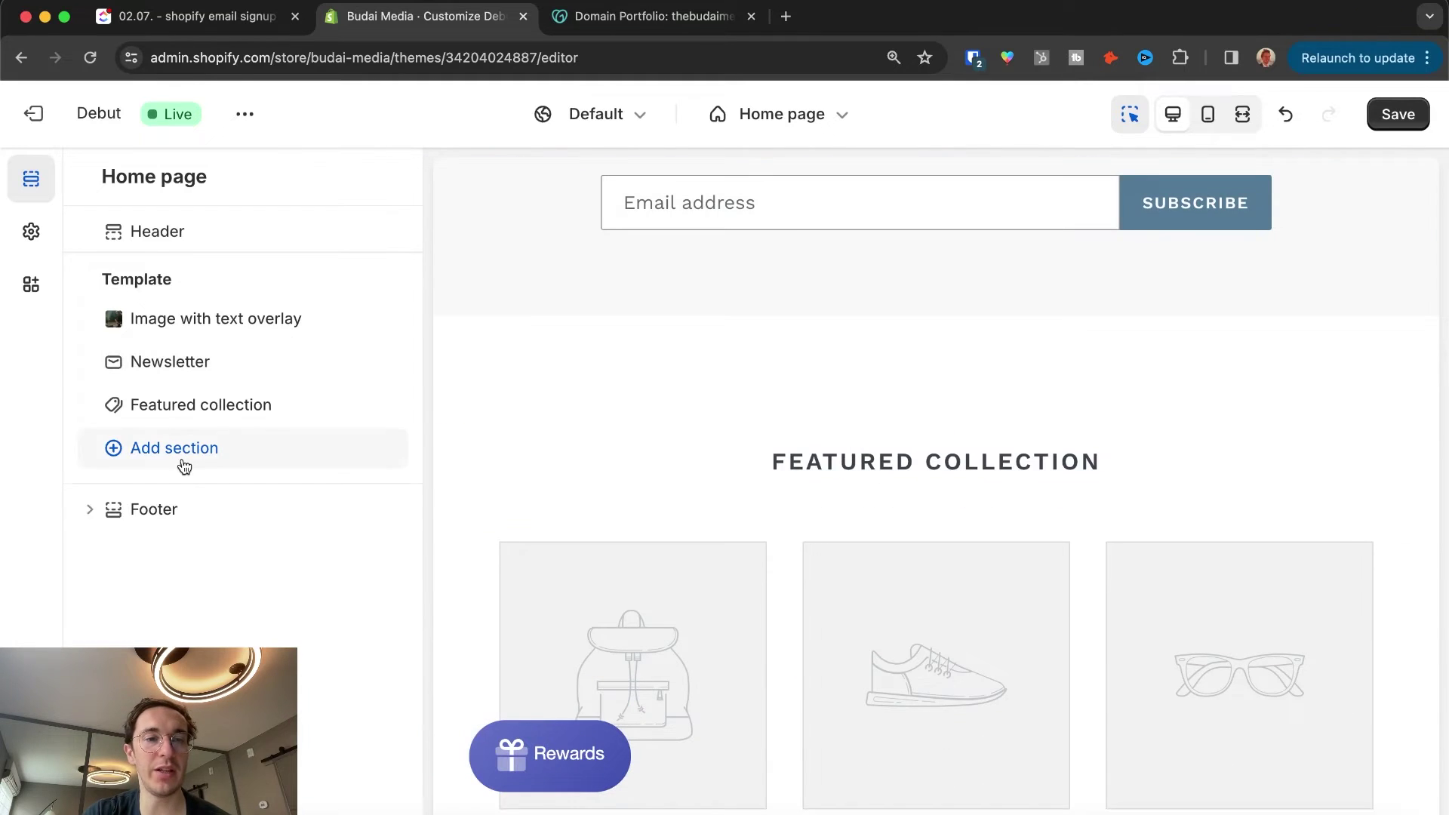
pyautogui.click(91, 512)
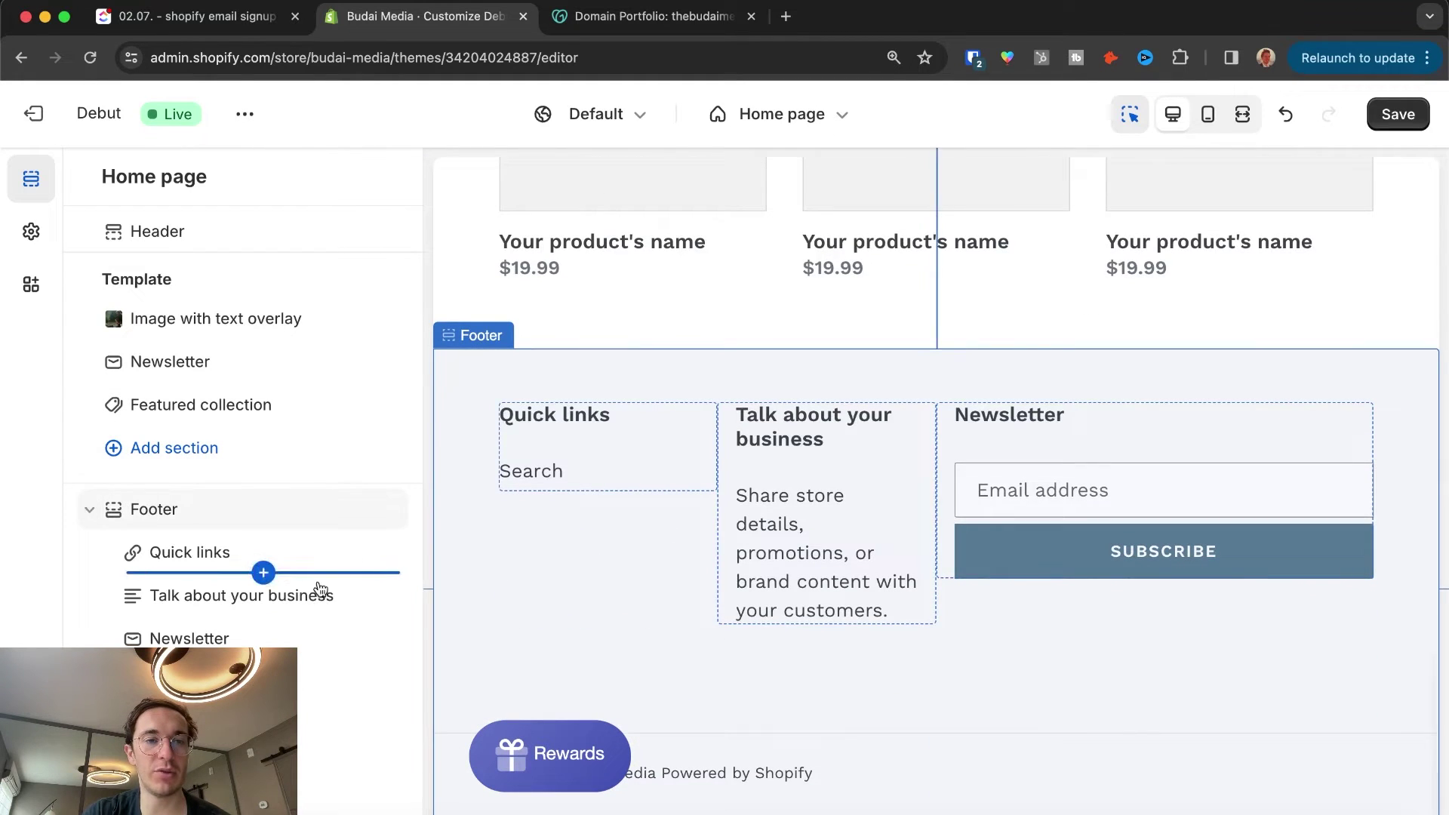
pyautogui.click(189, 639)
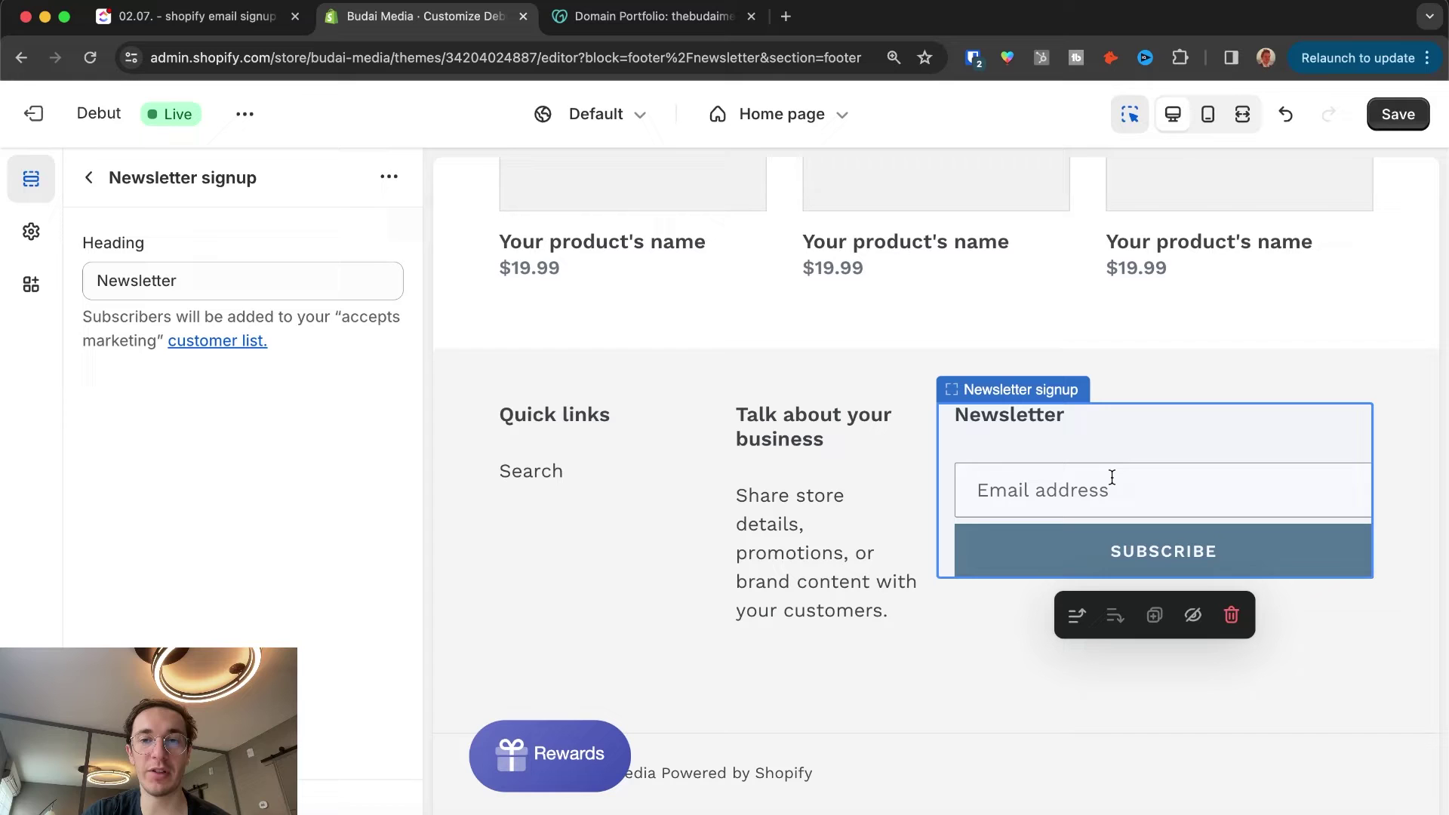
pyautogui.click(204, 283)
pyautogui.scroll(10, 928, 196)
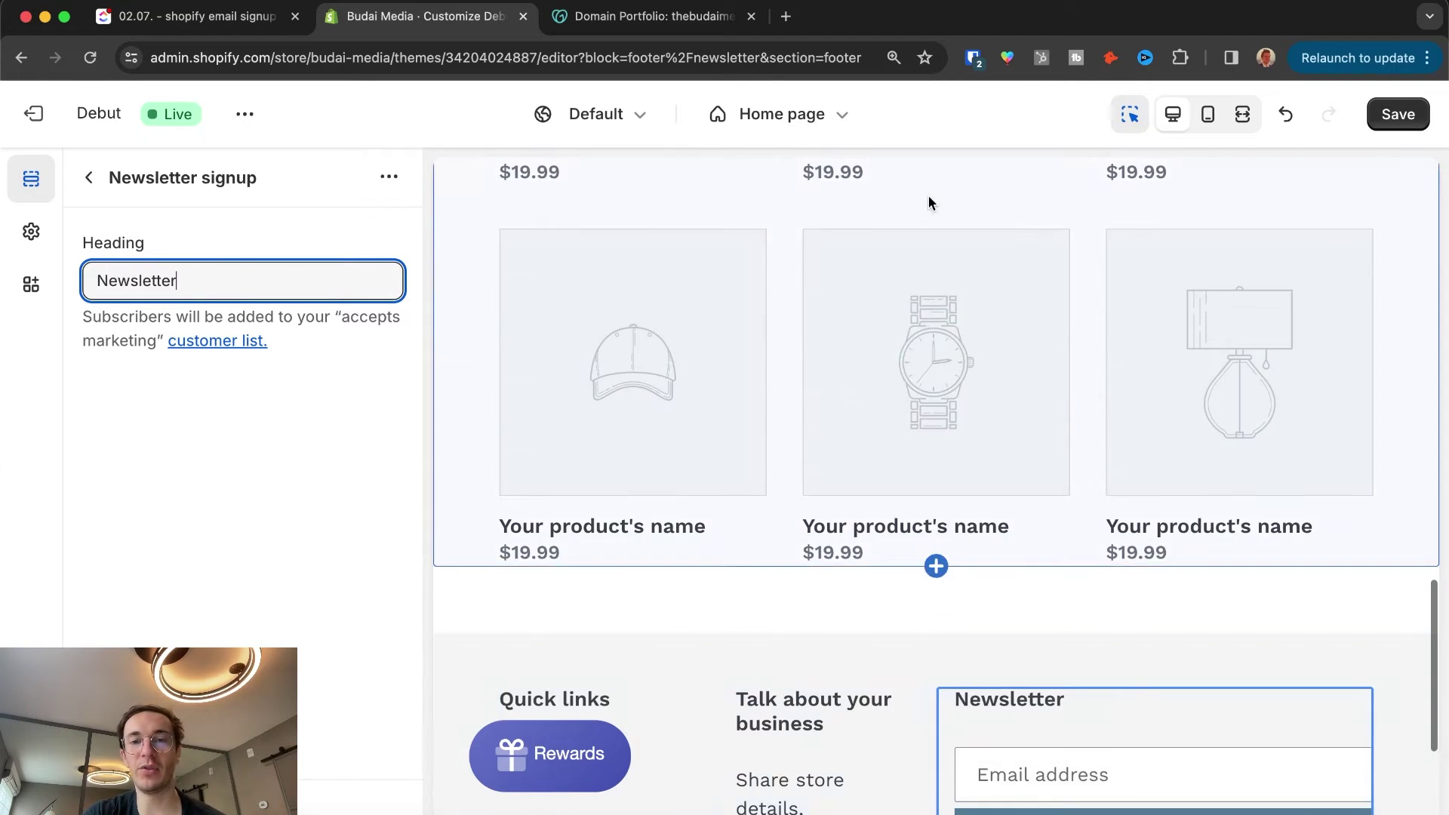
pyautogui.scroll(-3, 930, 202)
pyautogui.scroll(1, 929, 203)
pyautogui.click(917, 287)
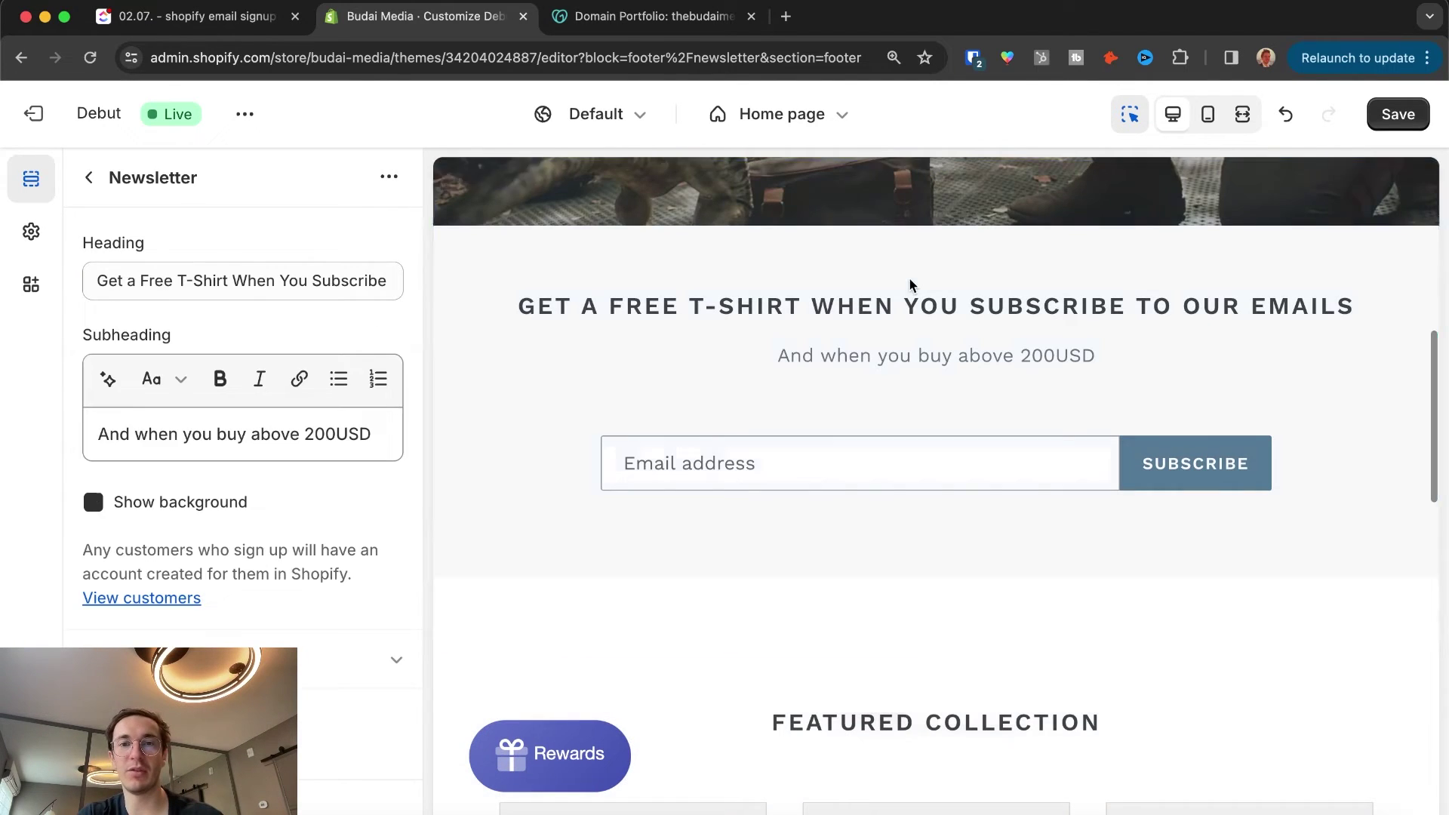
pyautogui.tripleClick(254, 282)
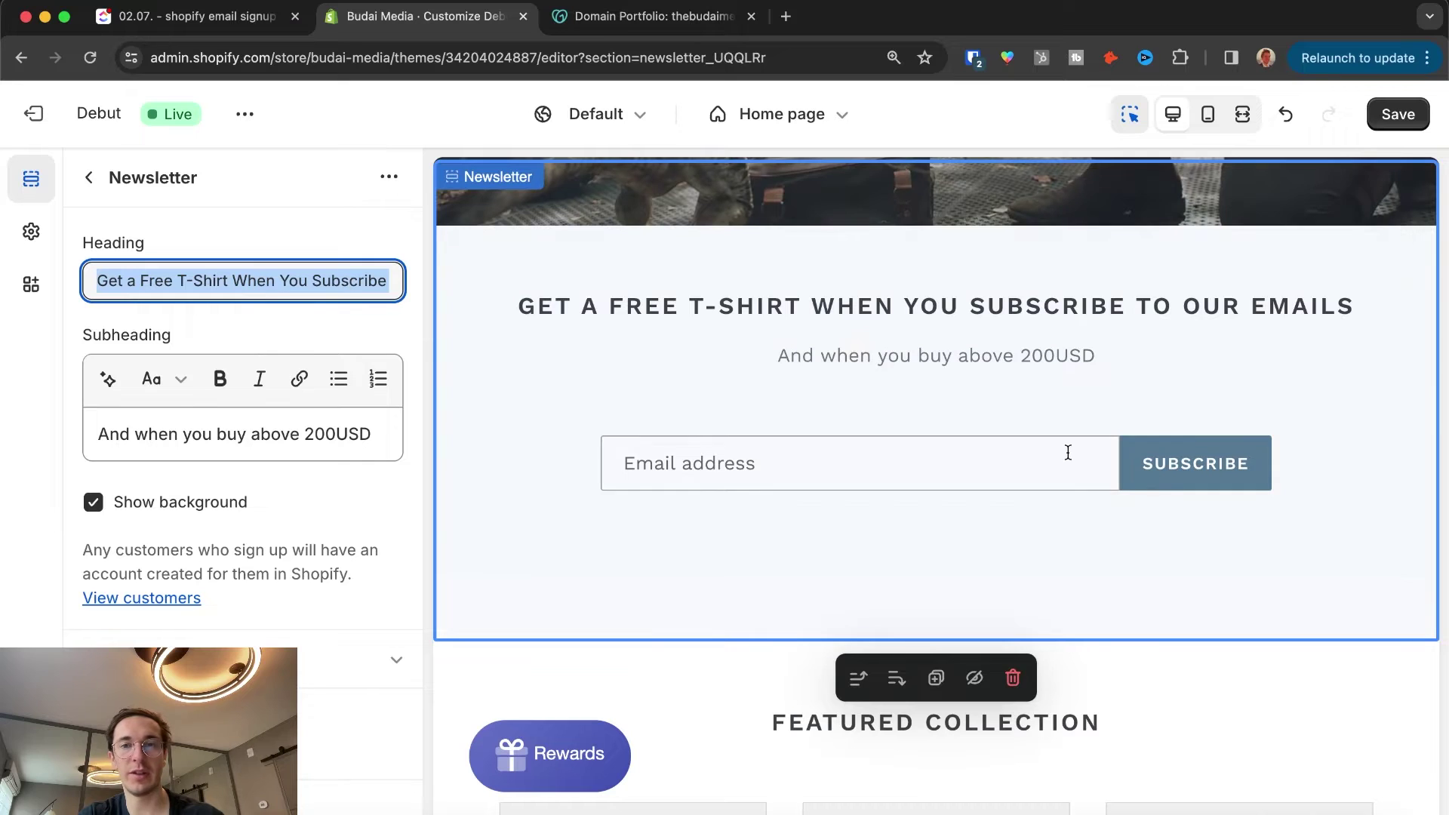
pyautogui.scroll(-10, 1069, 455)
pyautogui.click(604, 358)
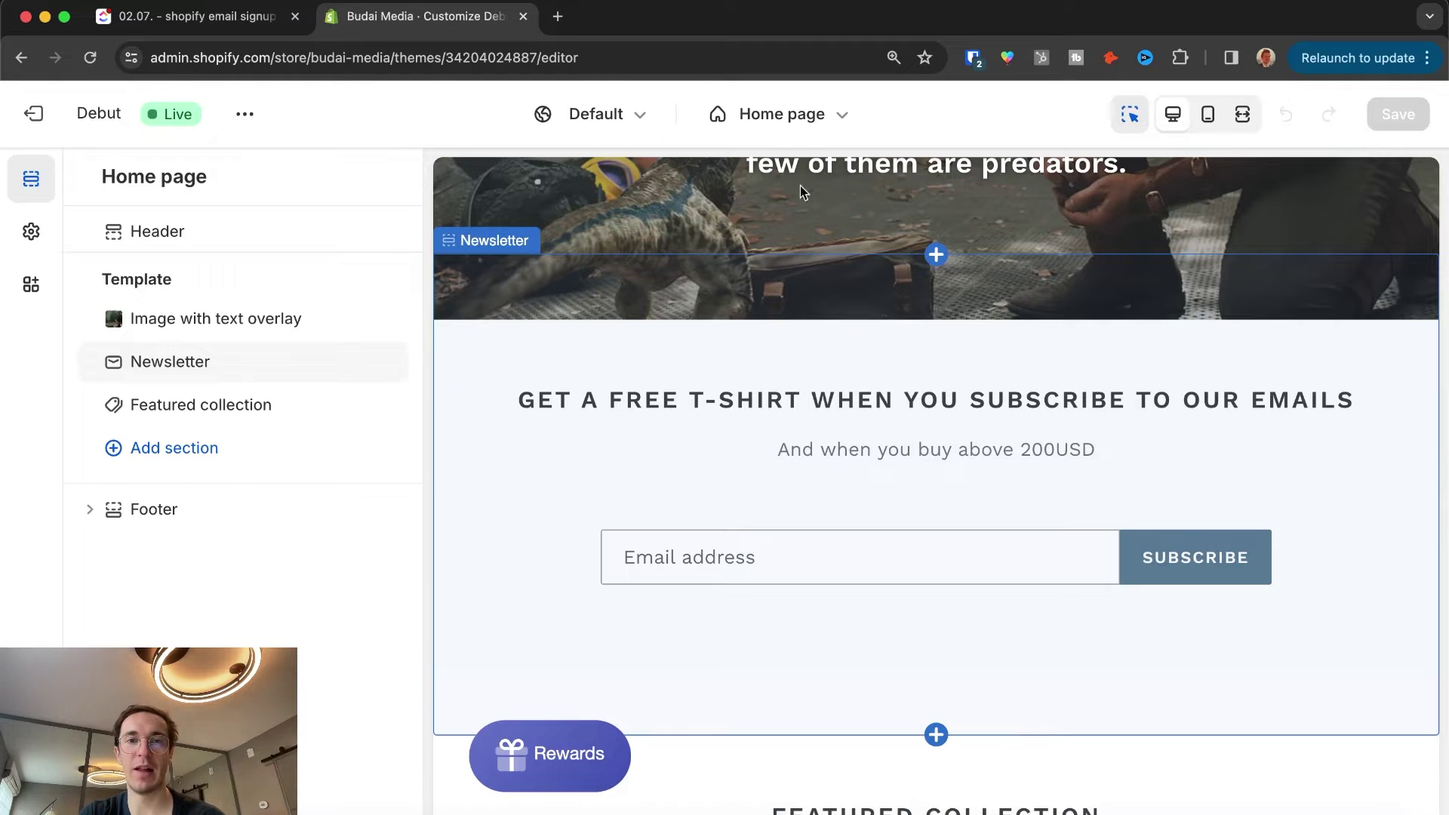
# Step: Return to the Home page section list and browse the sections available to add
pyautogui.click(777, 114)
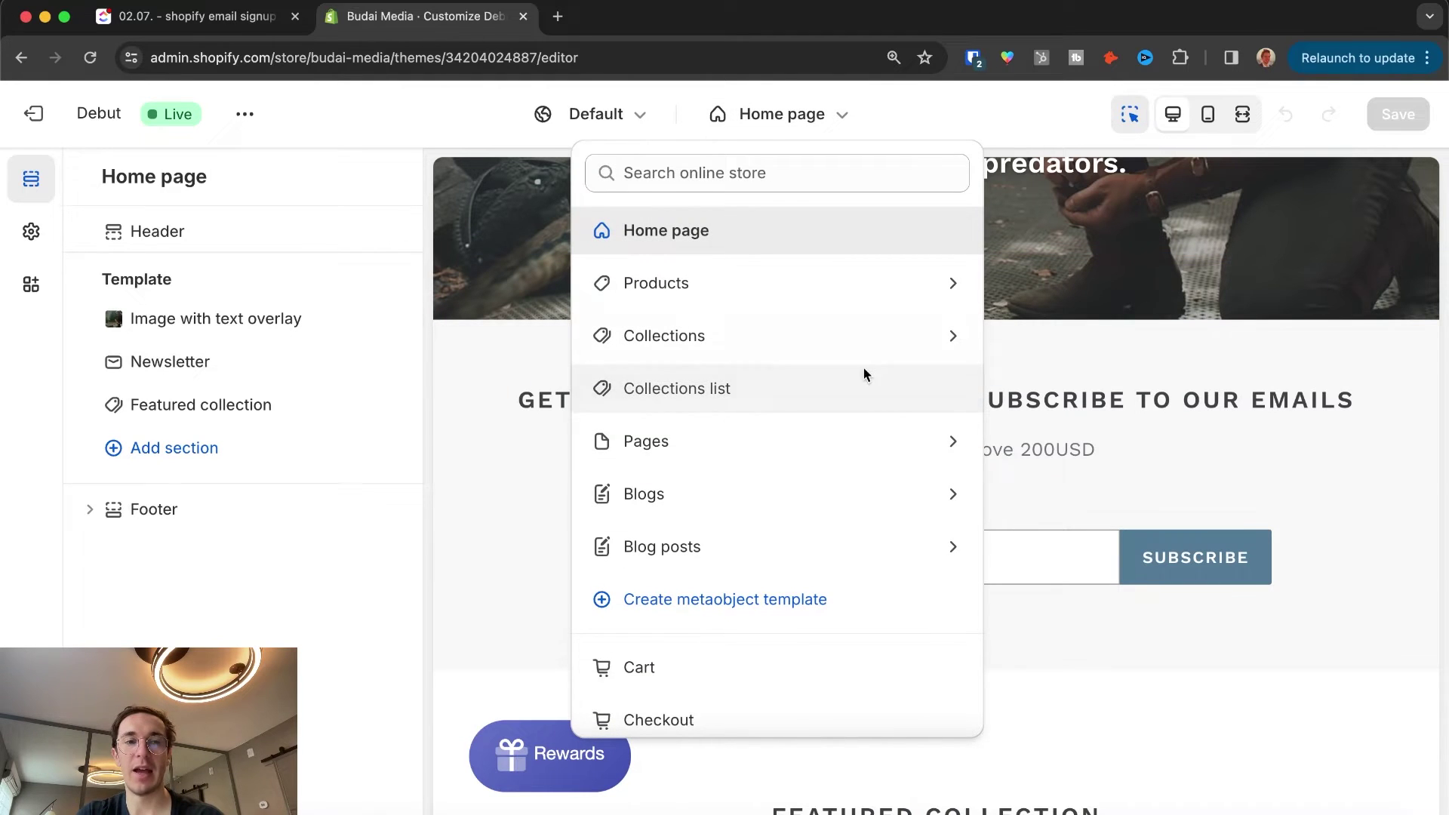
pyautogui.click(1046, 474)
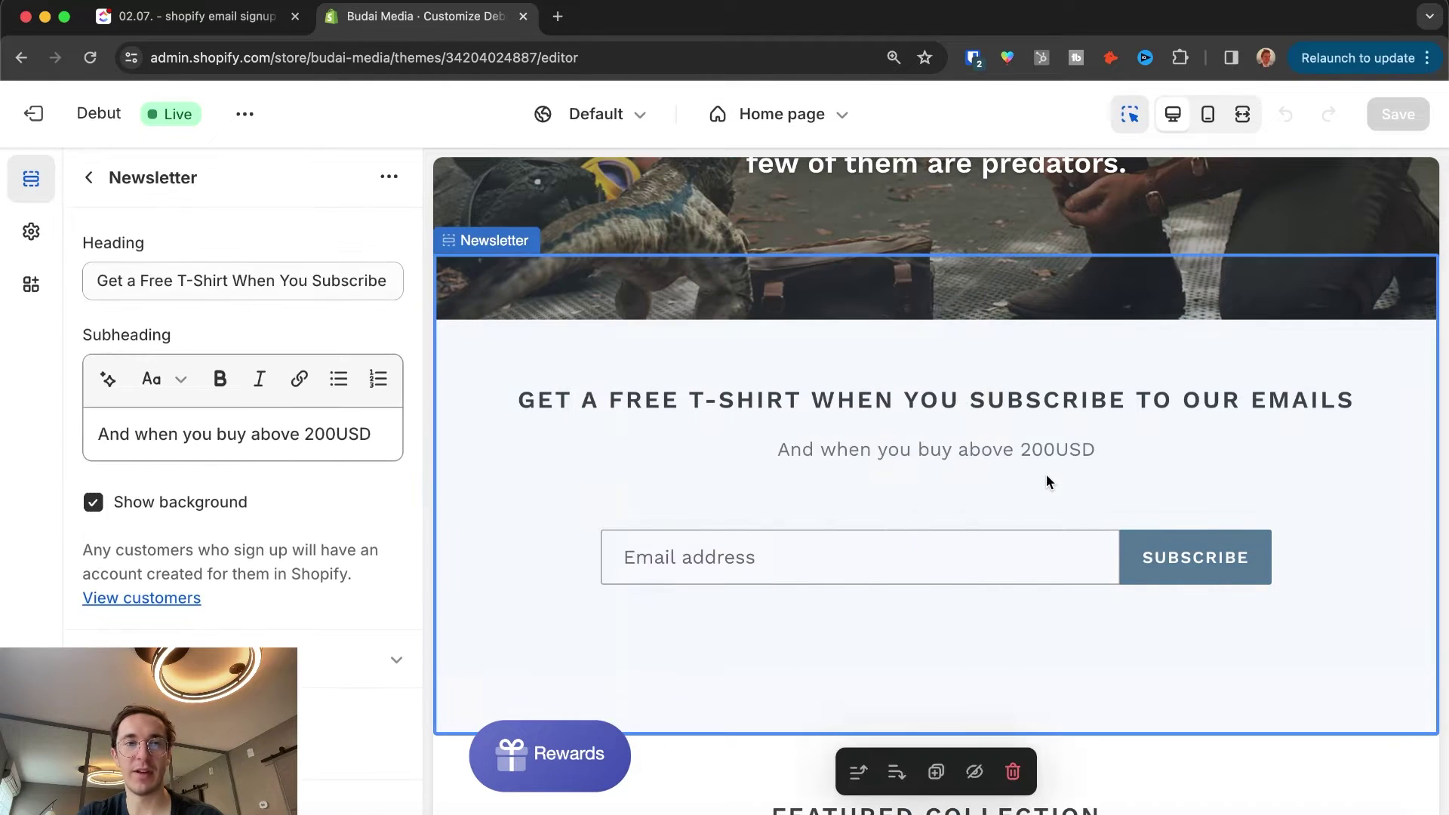
pyautogui.click(88, 177)
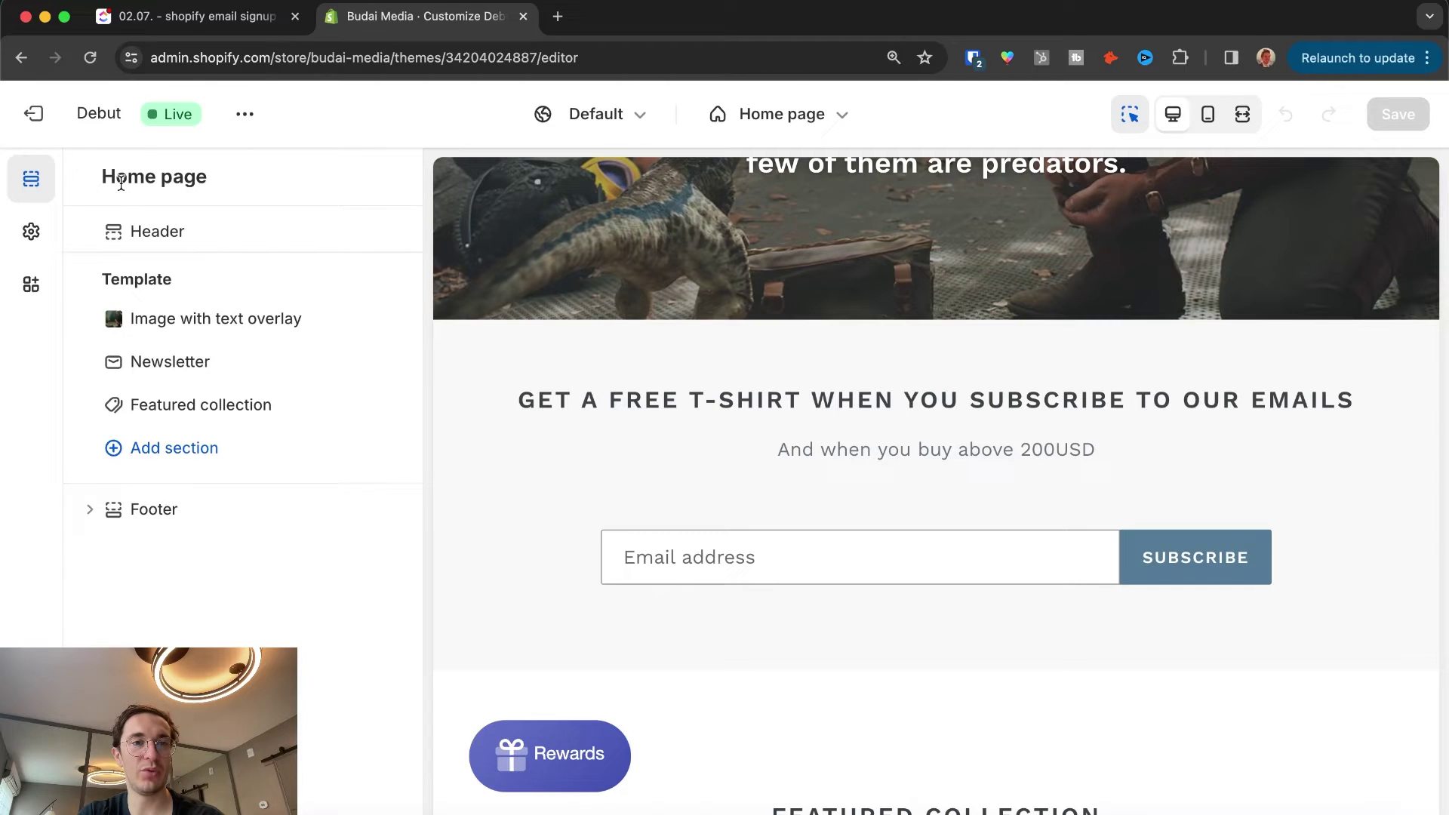
pyautogui.click(167, 453)
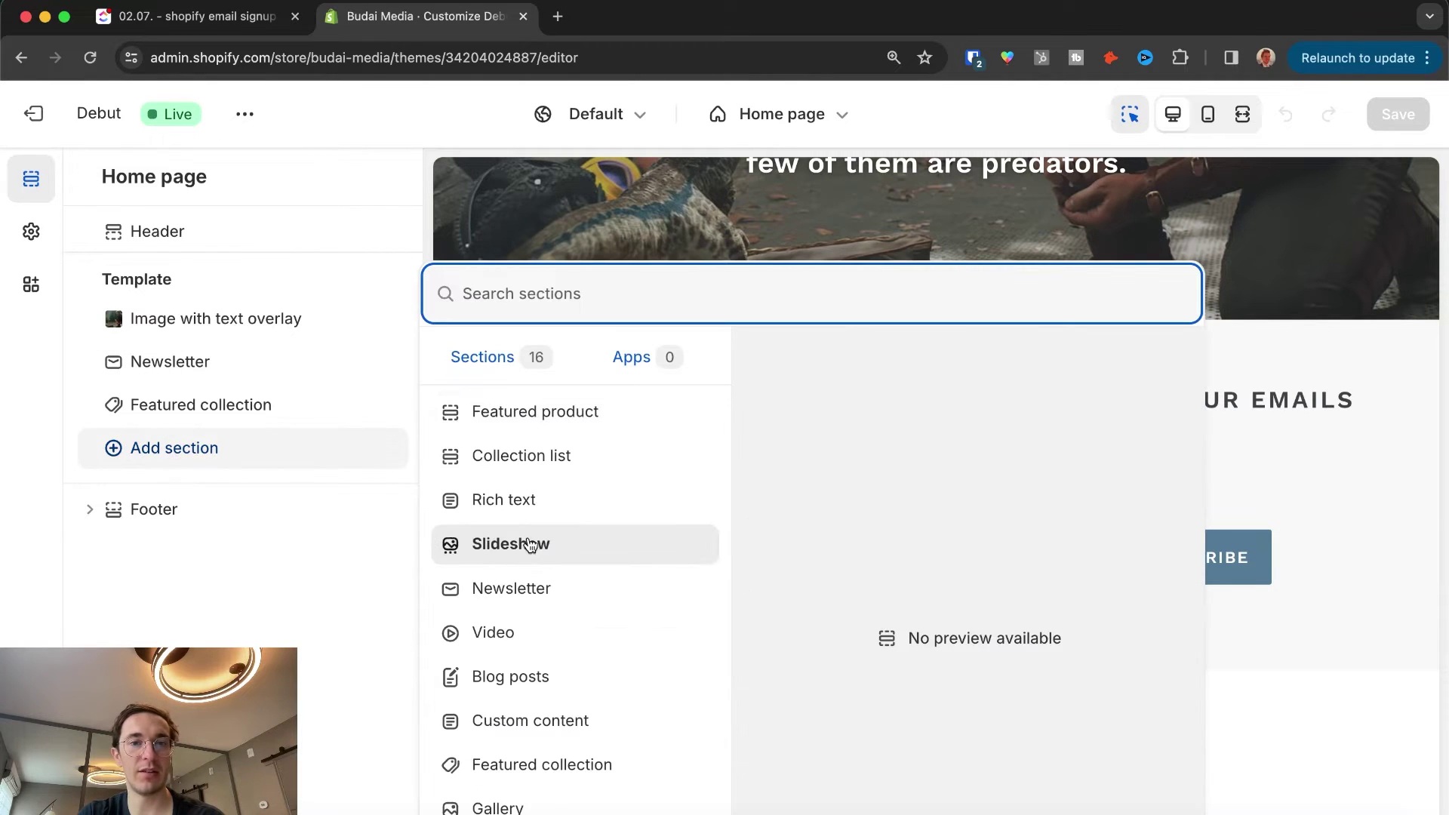
pyautogui.scroll(-2, 530, 545)
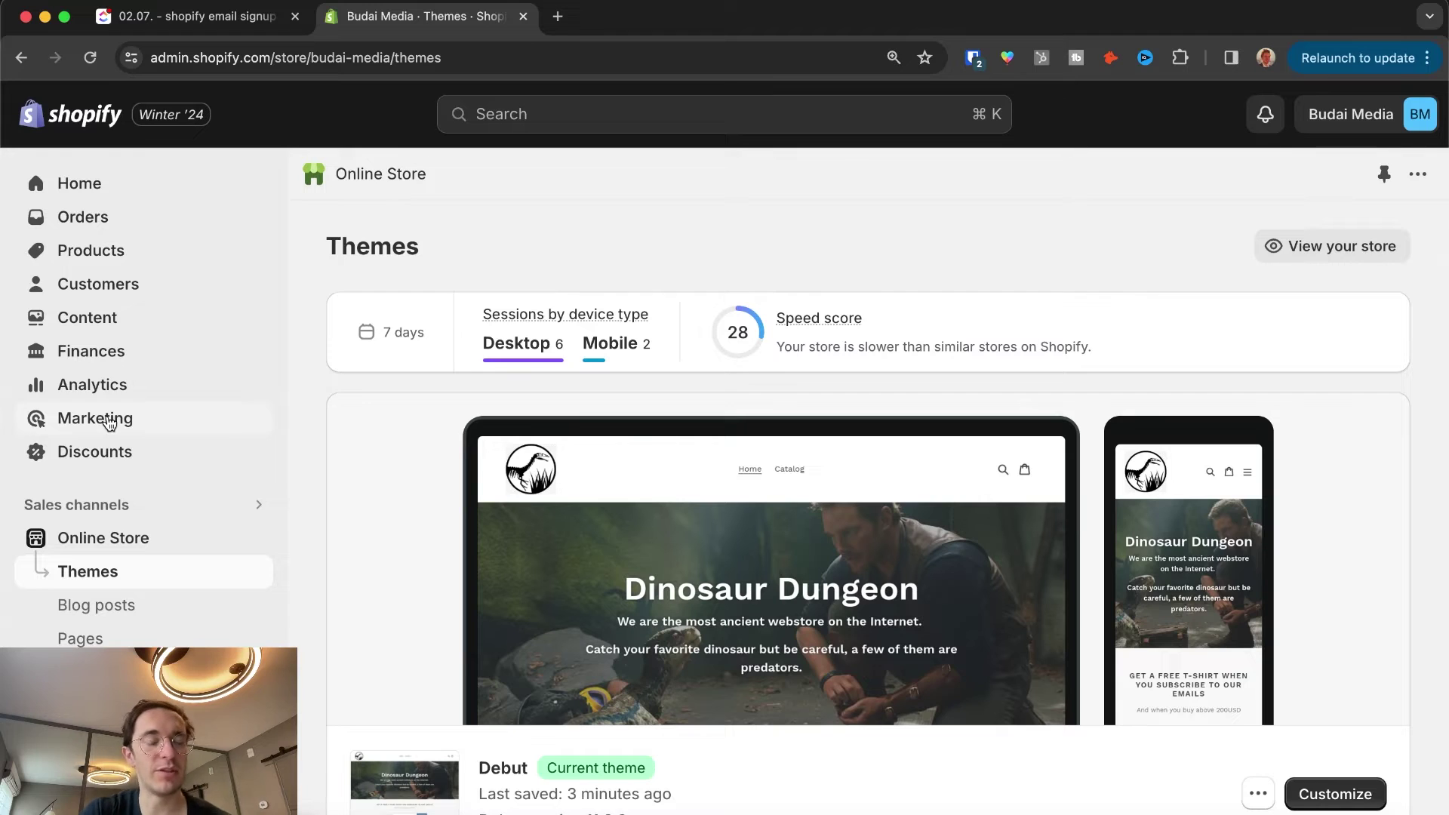
# Step: Look over Marketing and its Automations page, then open the Customers list
pyautogui.click(109, 423)
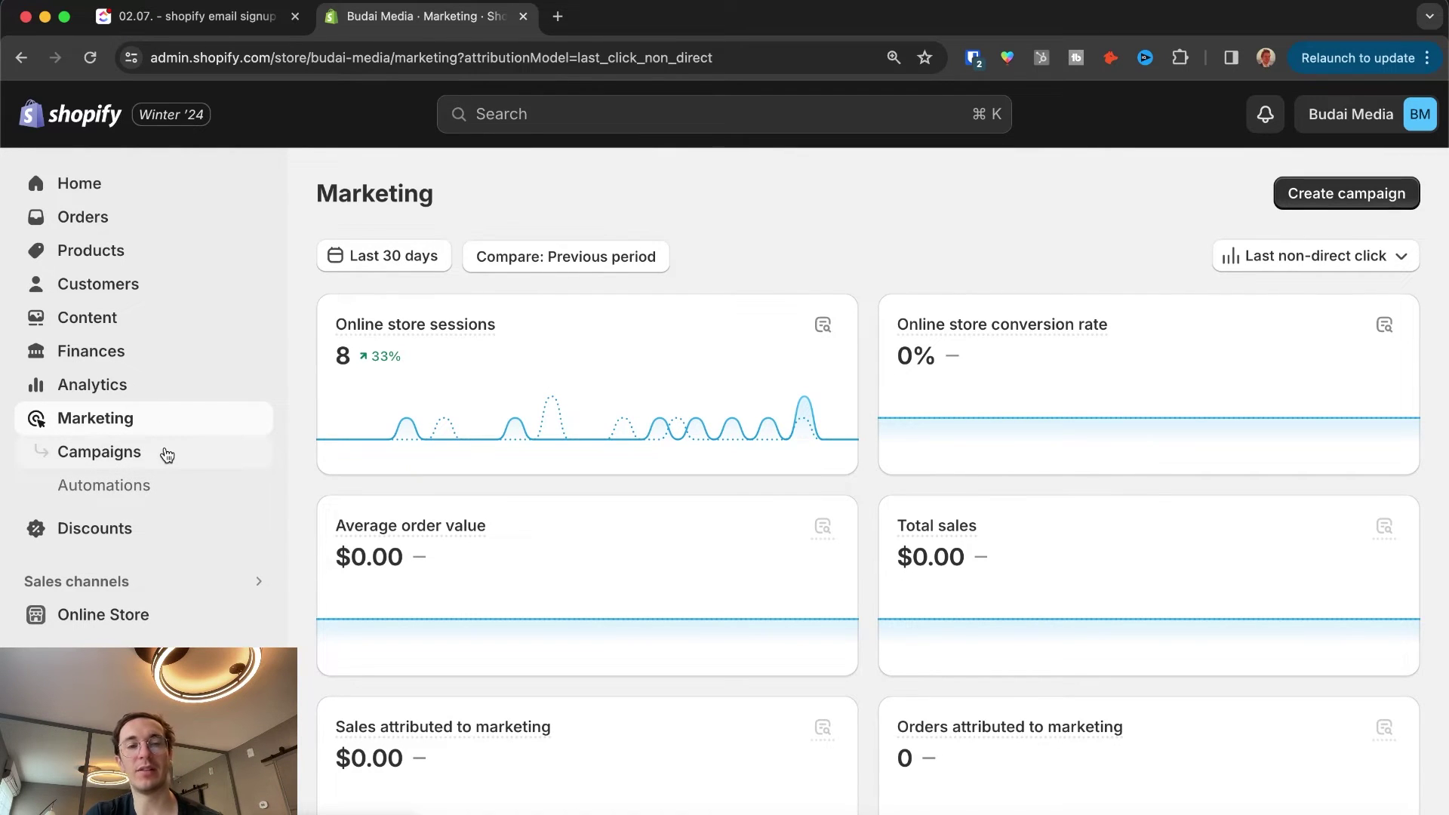
pyautogui.click(146, 485)
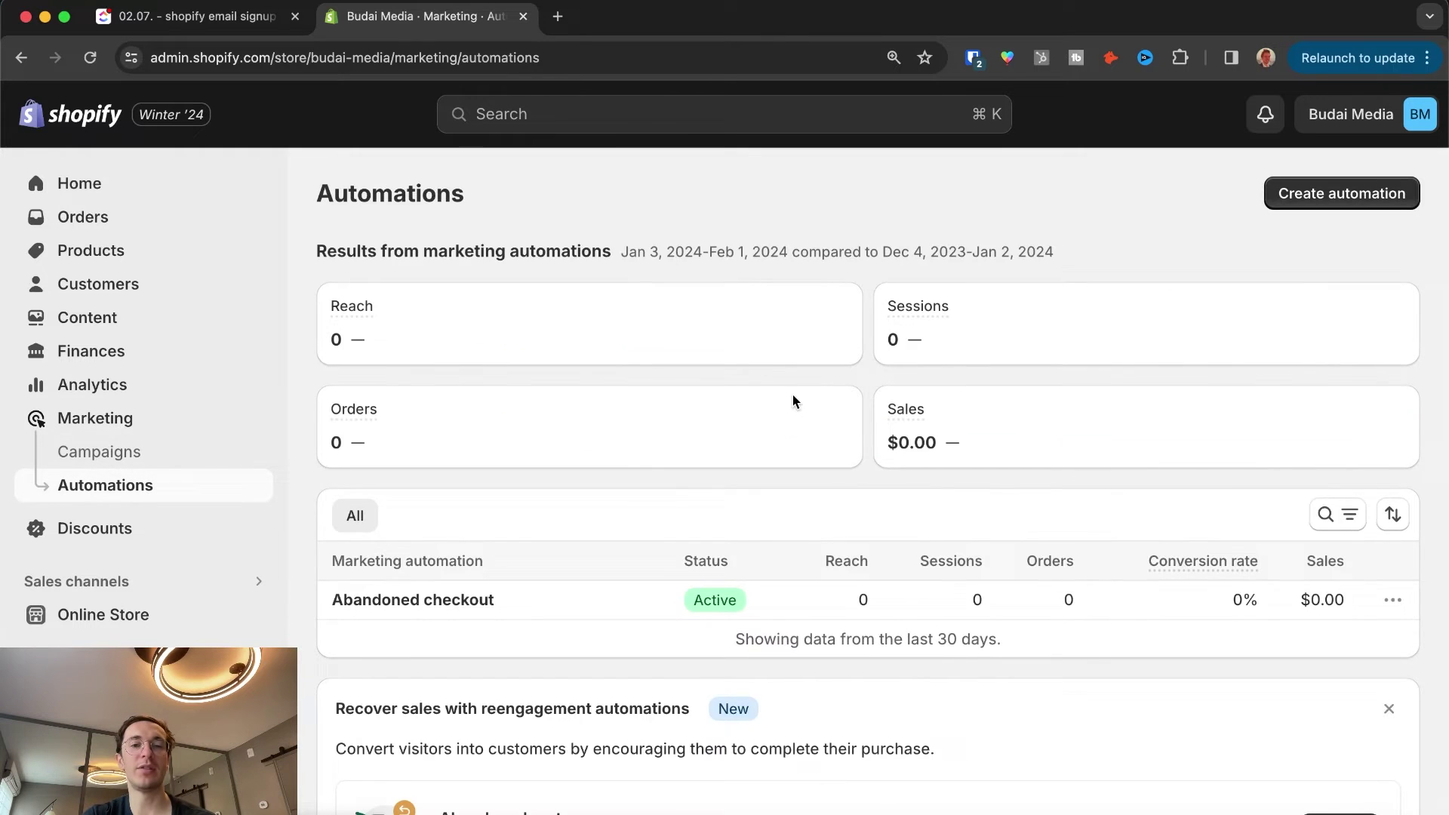
pyautogui.scroll(-4, 792, 398)
pyautogui.scroll(4, 868, 407)
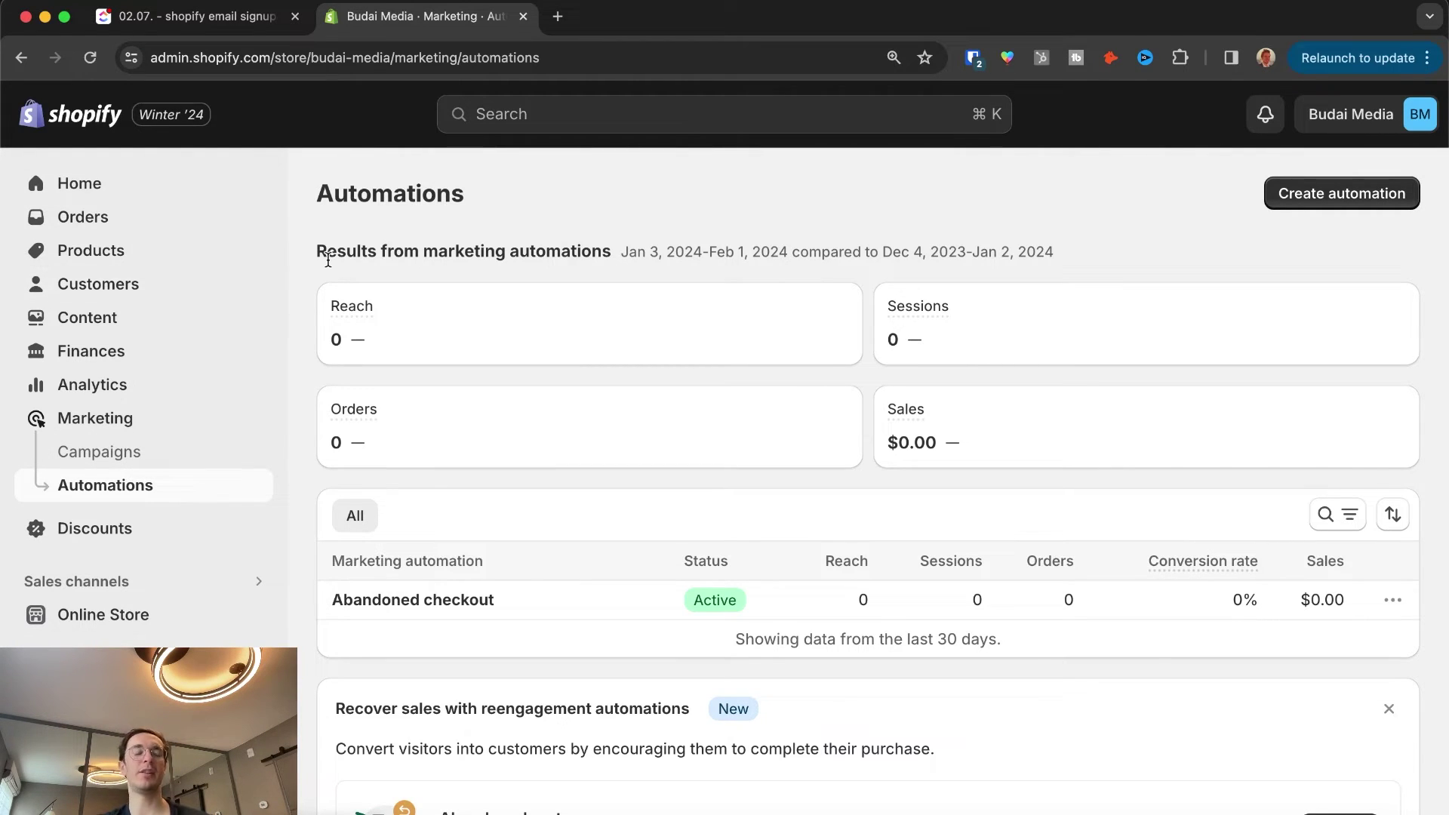
pyautogui.click(132, 285)
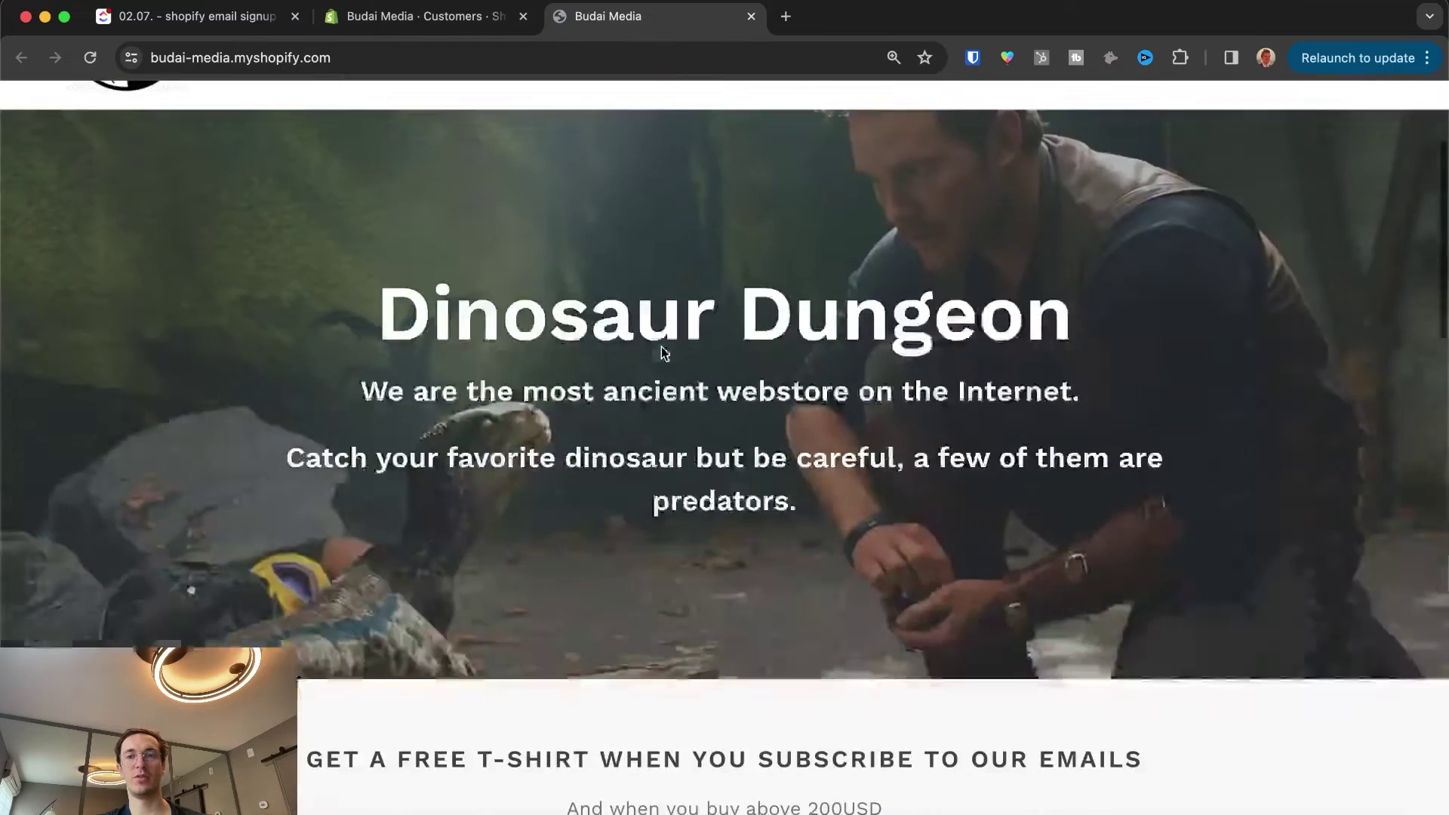
# Step: Dismiss the referral popup and enter a test e-mail address in the free T-shirt signup field
pyautogui.scroll(-5, 661, 352)
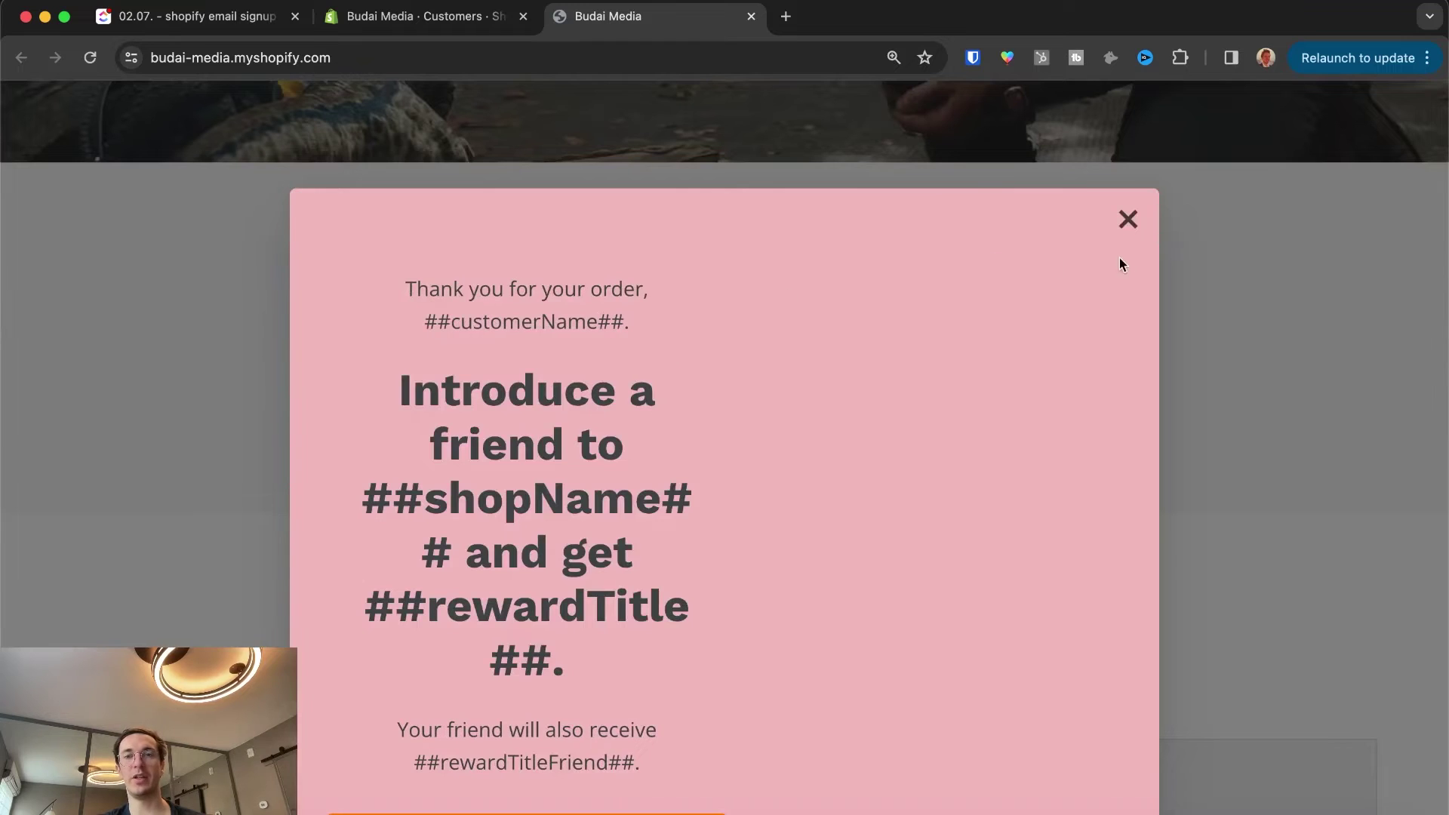
pyautogui.click(1039, 219)
pyautogui.click(532, 378)
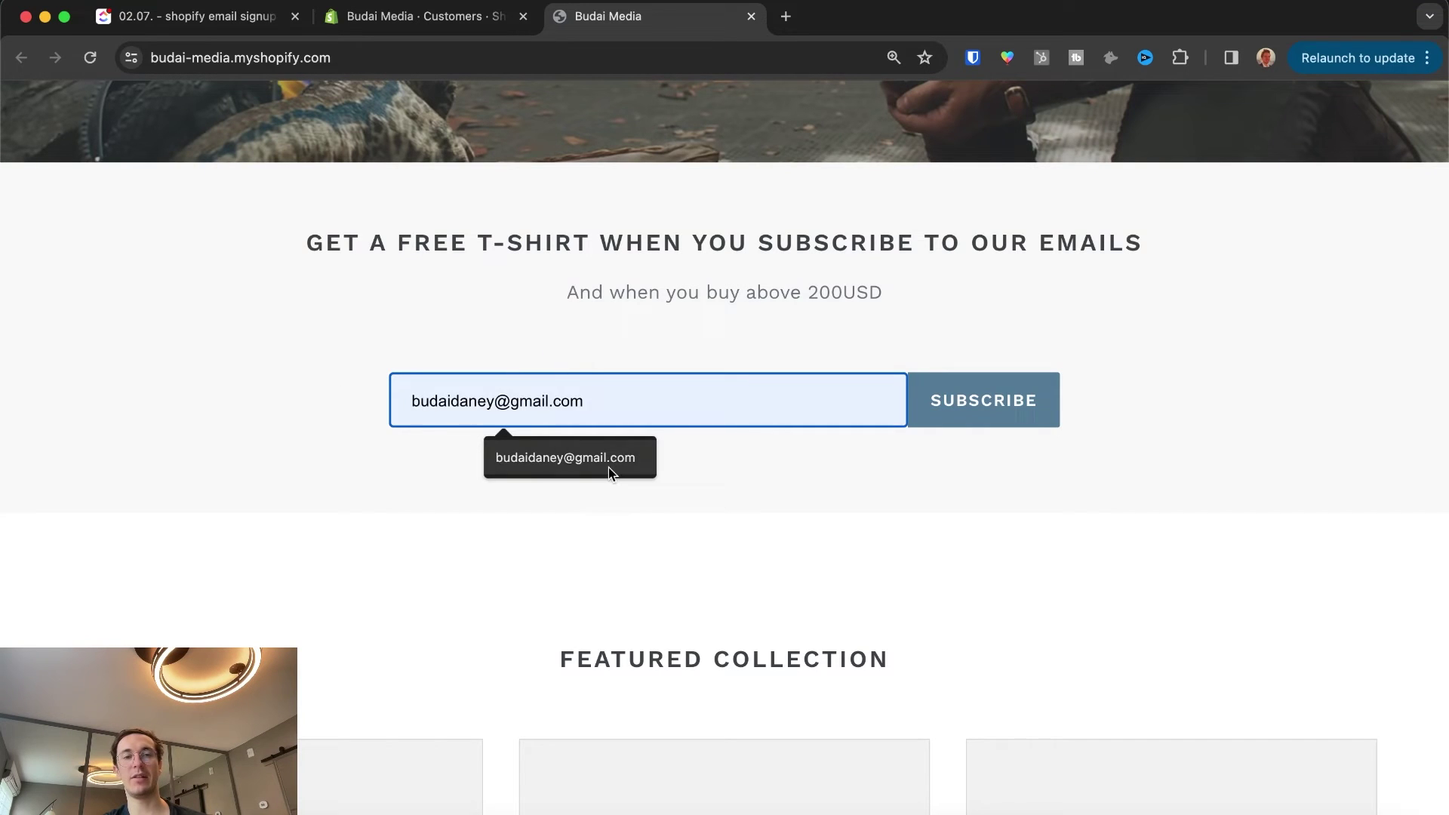
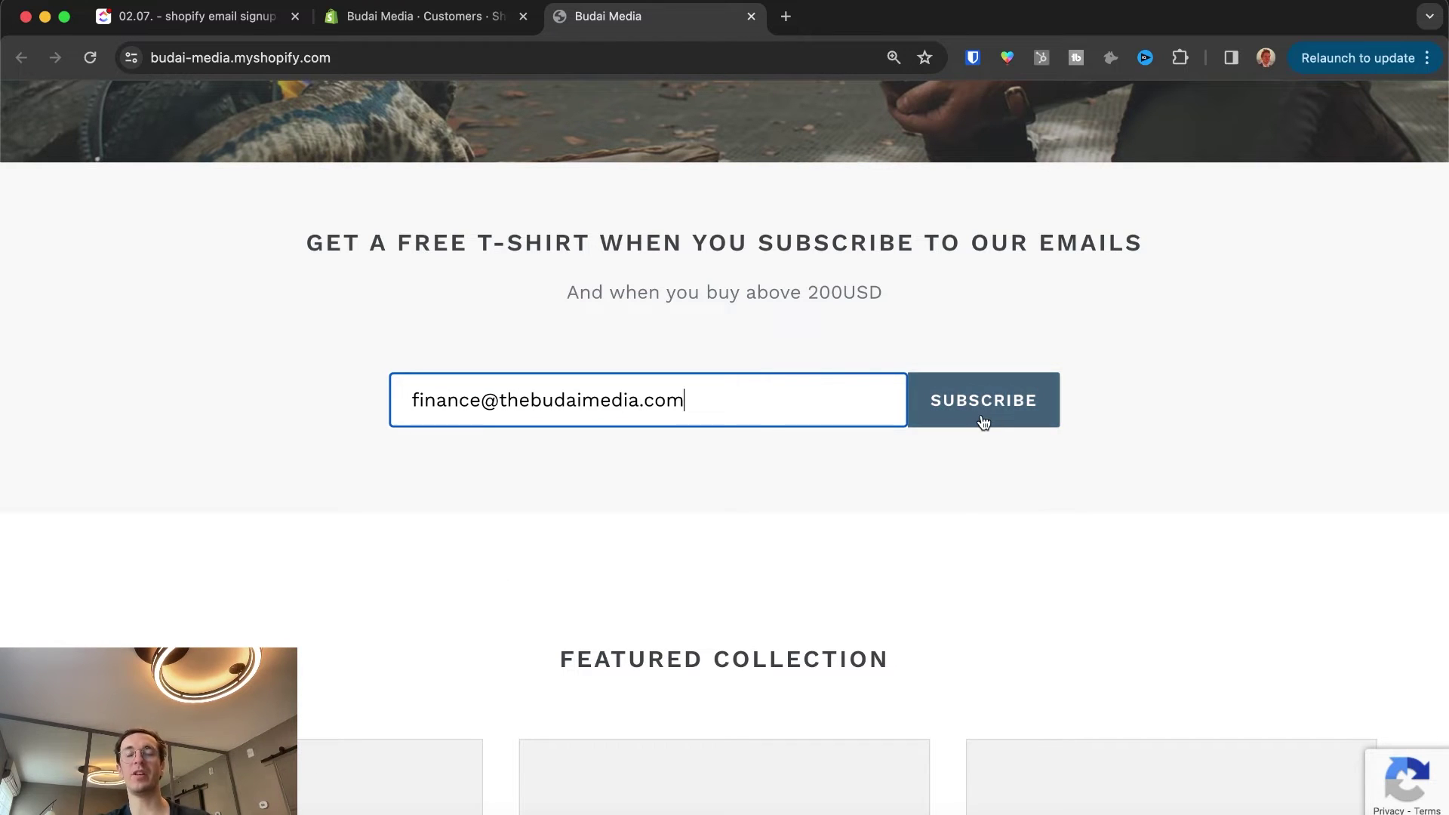
# Step: Submit the newsletter signup, close the referral popup and return to the admin tab
pyautogui.click(984, 420)
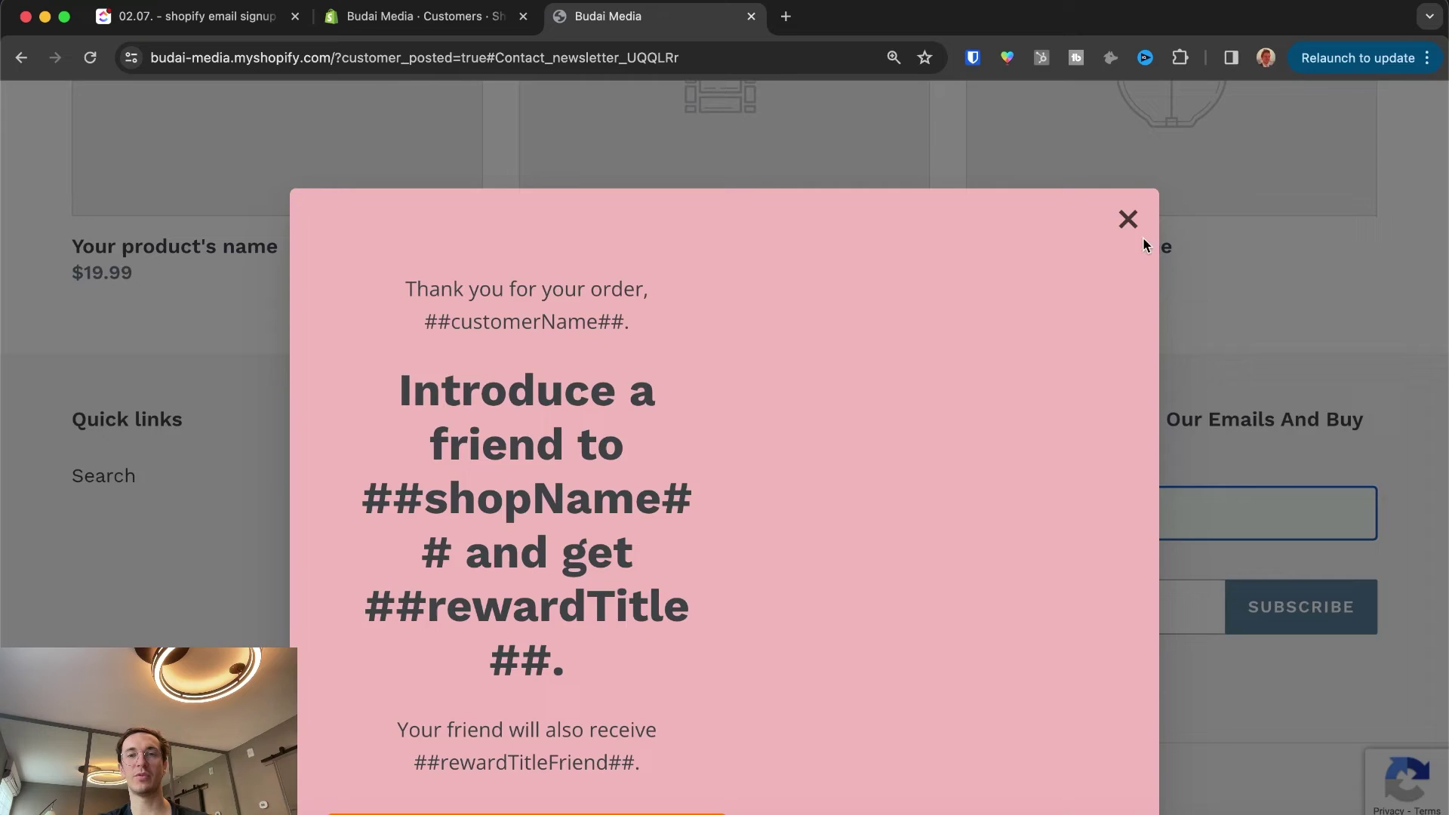
pyautogui.click(1130, 225)
pyautogui.hotkey('ctrl', 'shift', 'Tab')
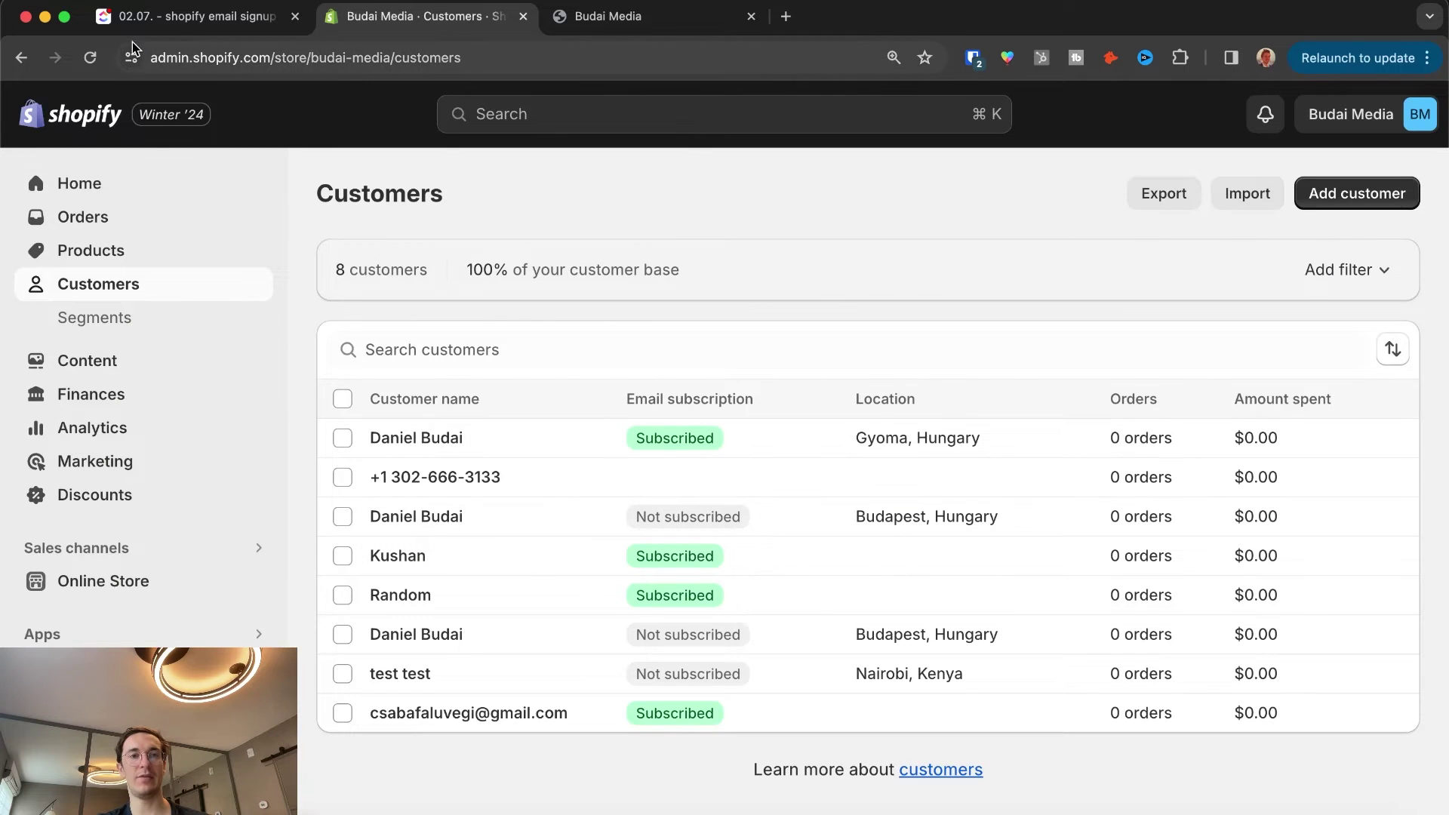
# Step: Reload Customers and open the new subscriber, checking Email subscribed, SMS not subscribed and country
pyautogui.click(90, 57)
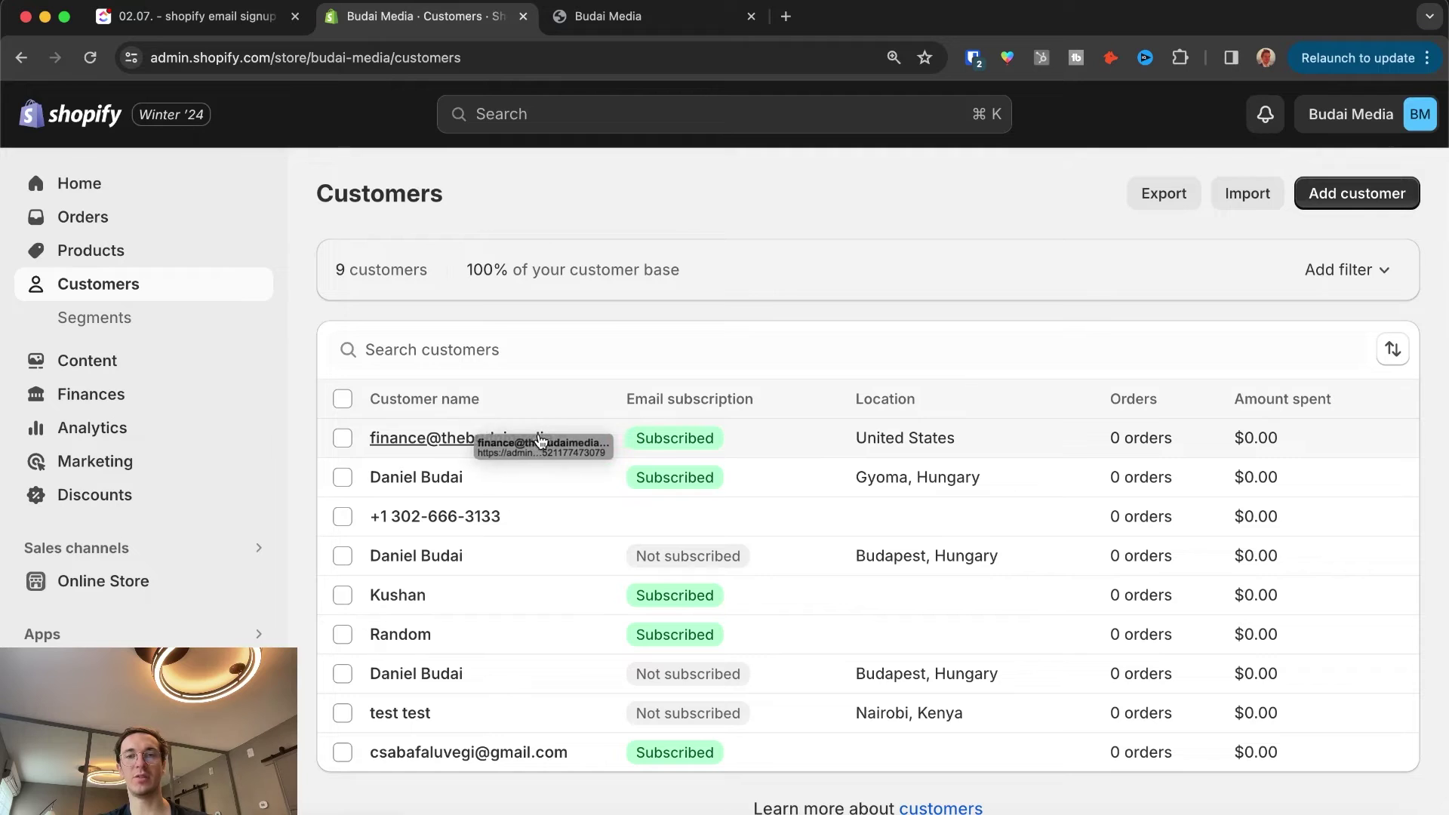
pyautogui.click(541, 440)
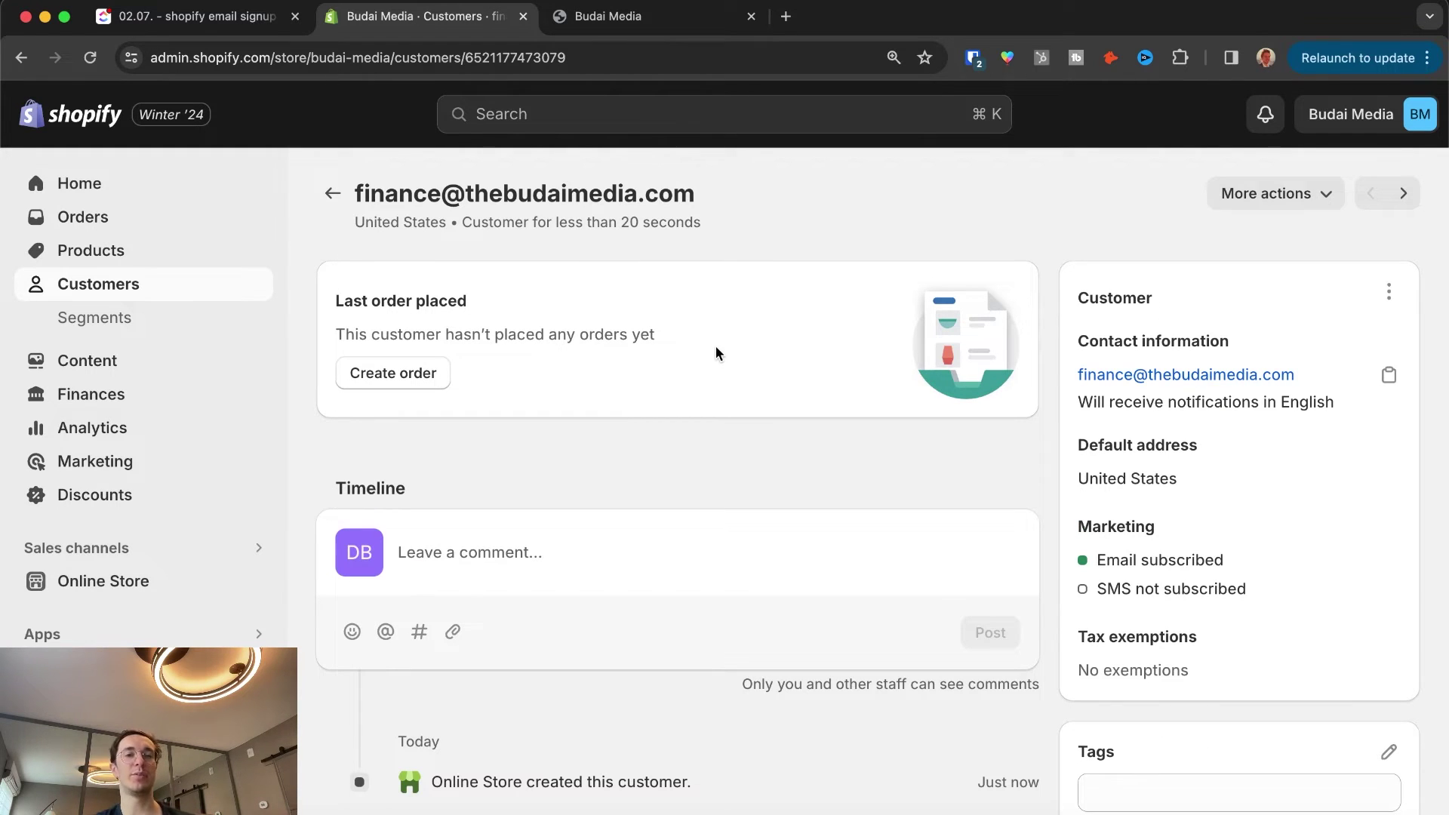
pyautogui.scroll(-3, 532, 568)
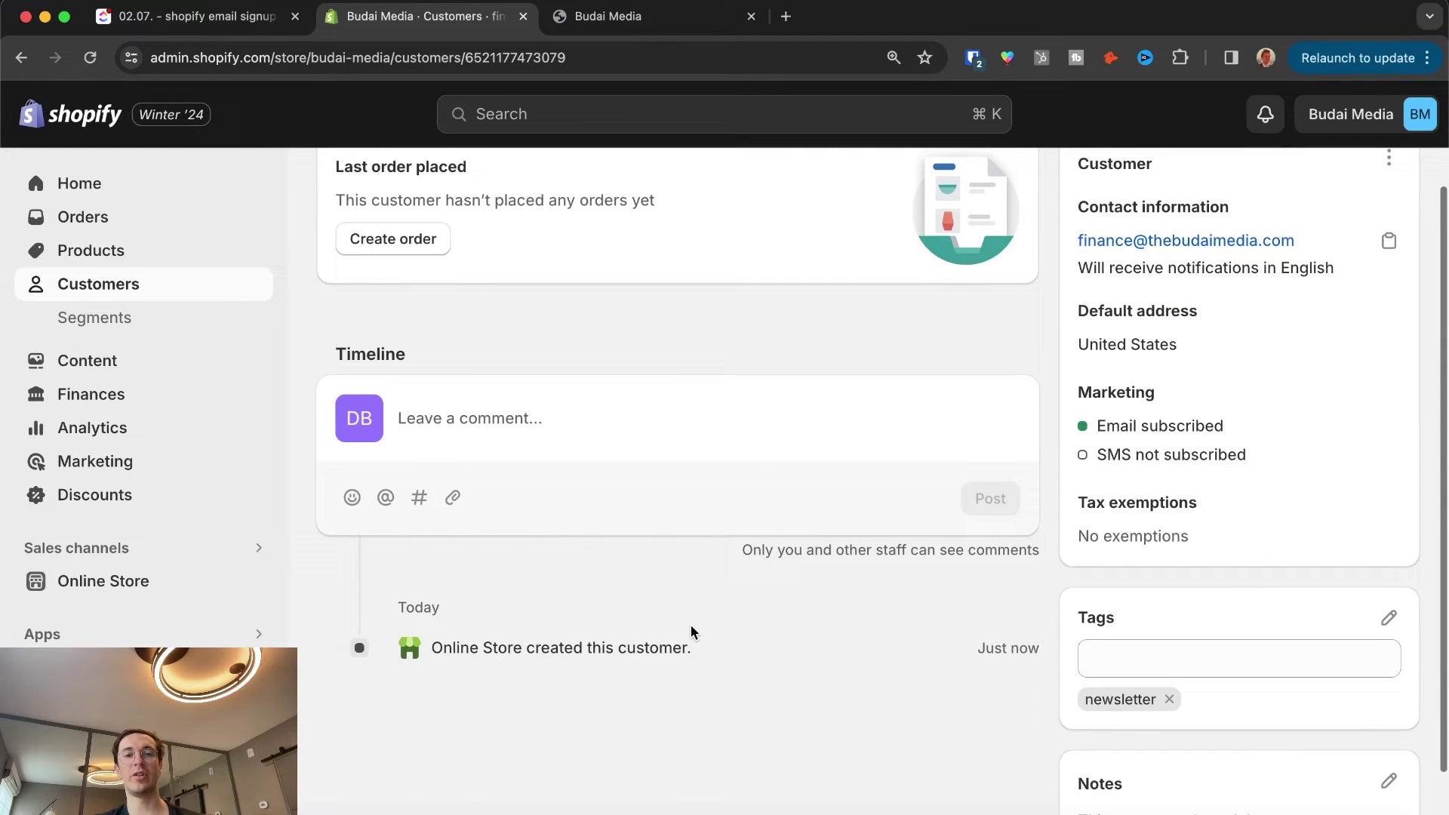
pyautogui.scroll(3, 1112, 576)
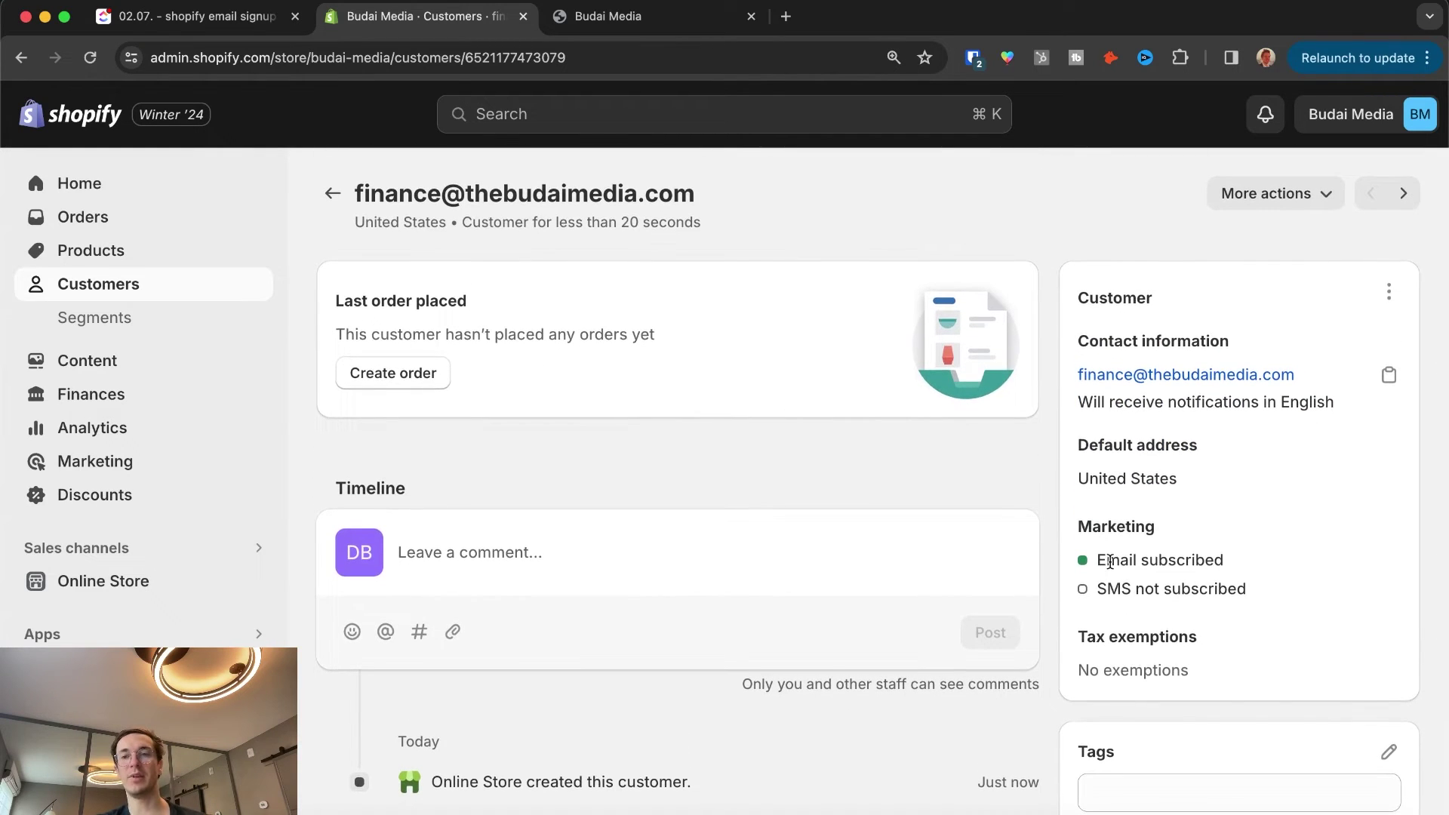
pyautogui.moveTo(1103, 560); pyautogui.dragTo(1212, 562)
pyautogui.moveTo(1143, 595); pyautogui.dragTo(1233, 596)
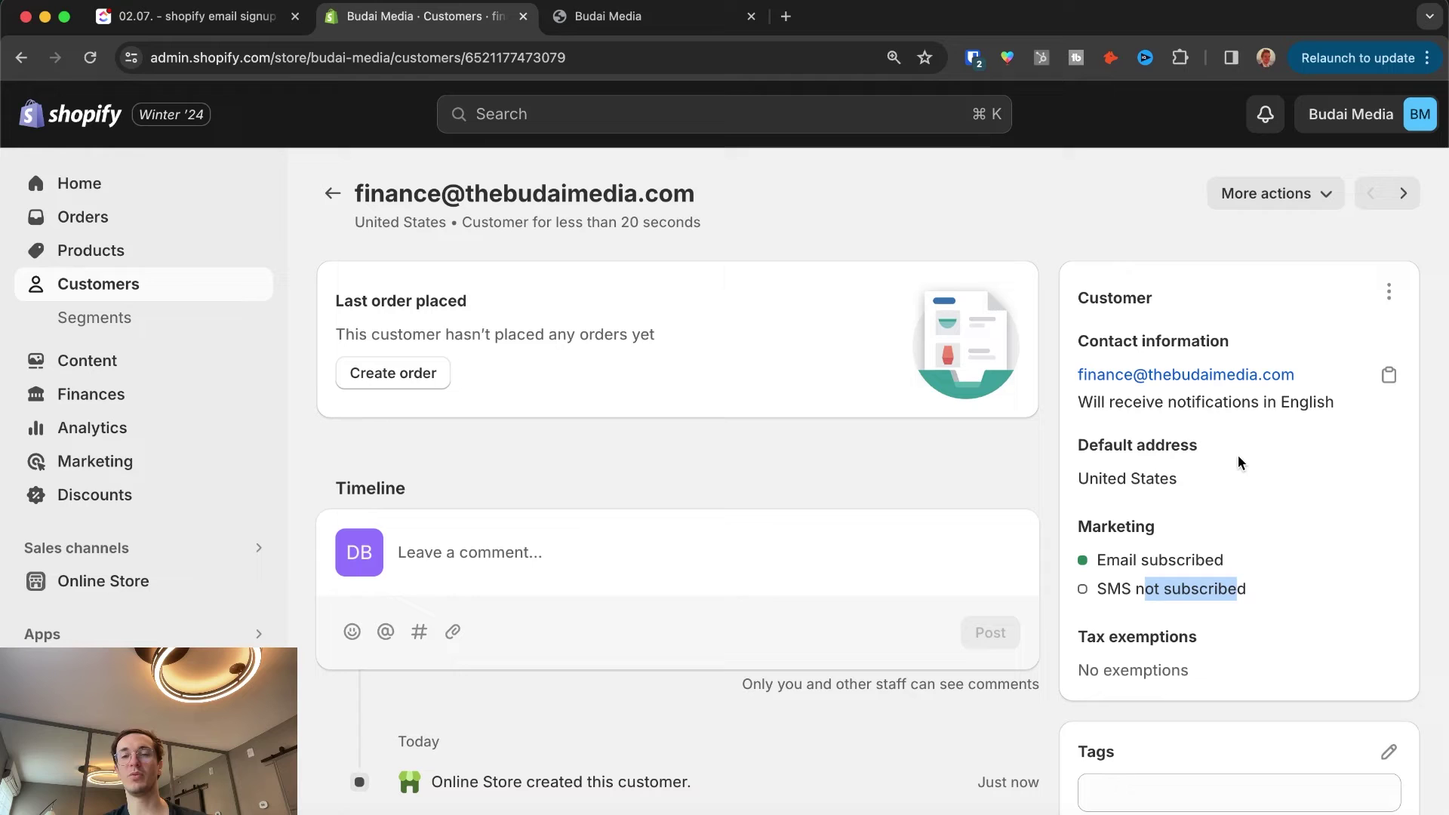
pyautogui.moveTo(1079, 480); pyautogui.dragTo(1201, 487)
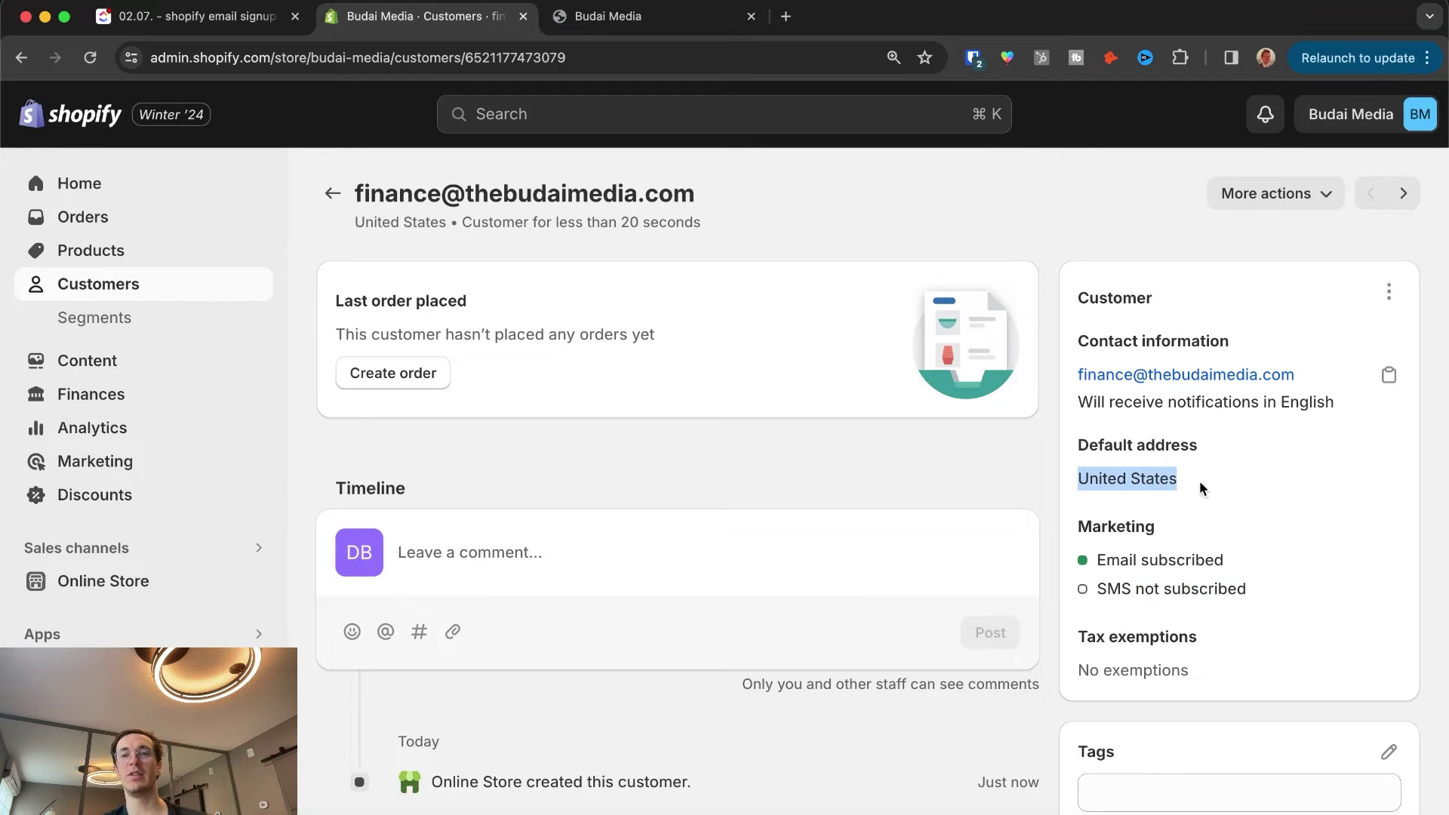
pyautogui.scroll(-3, 1216, 397)
pyautogui.scroll(3, 1216, 400)
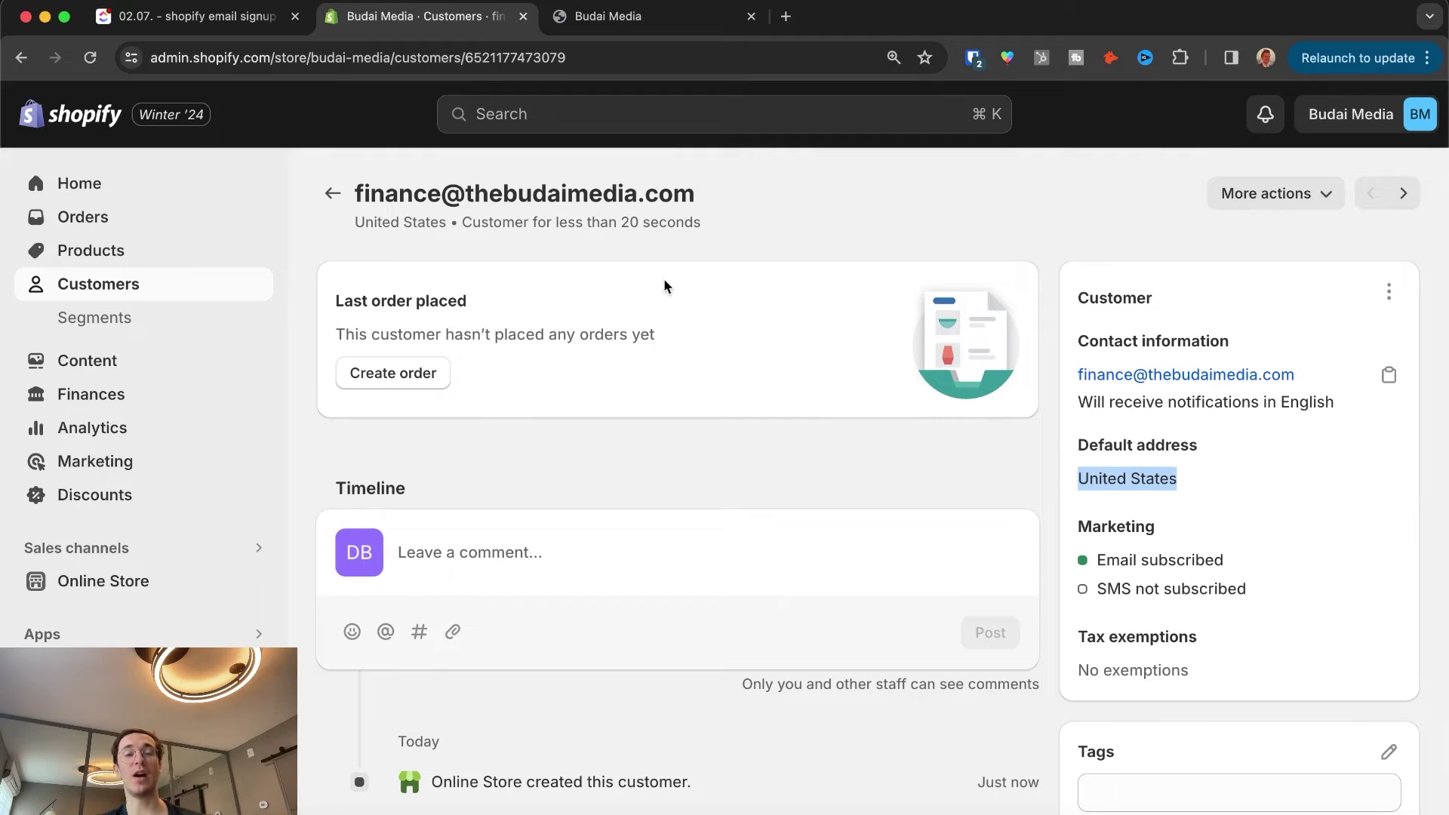
pyautogui.moveTo(375, 222); pyautogui.dragTo(461, 222)
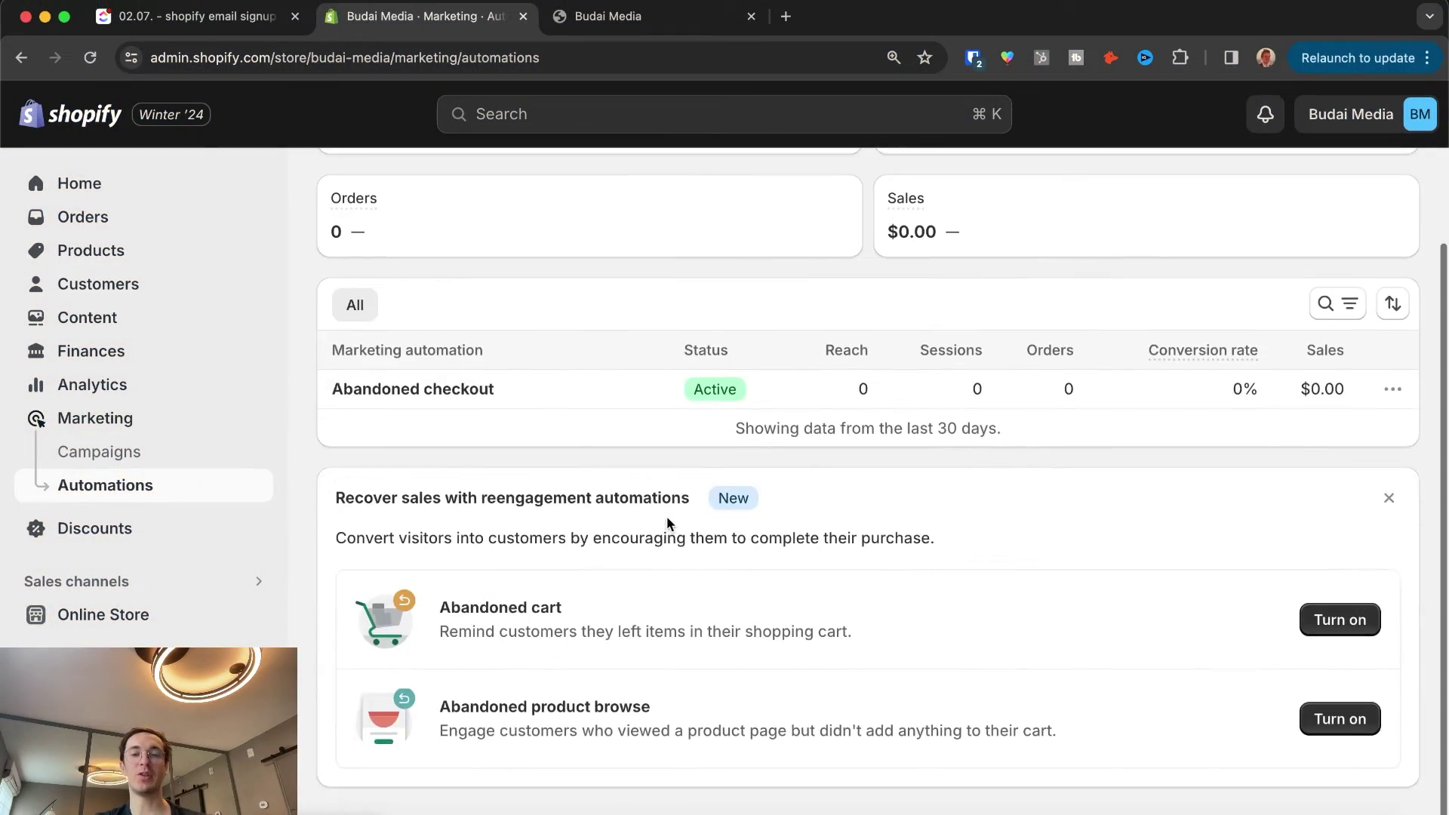
# Step: Open the Abandoned checkout automation from the Automations list and scroll through its workflow
pyautogui.scroll(3, 667, 521)
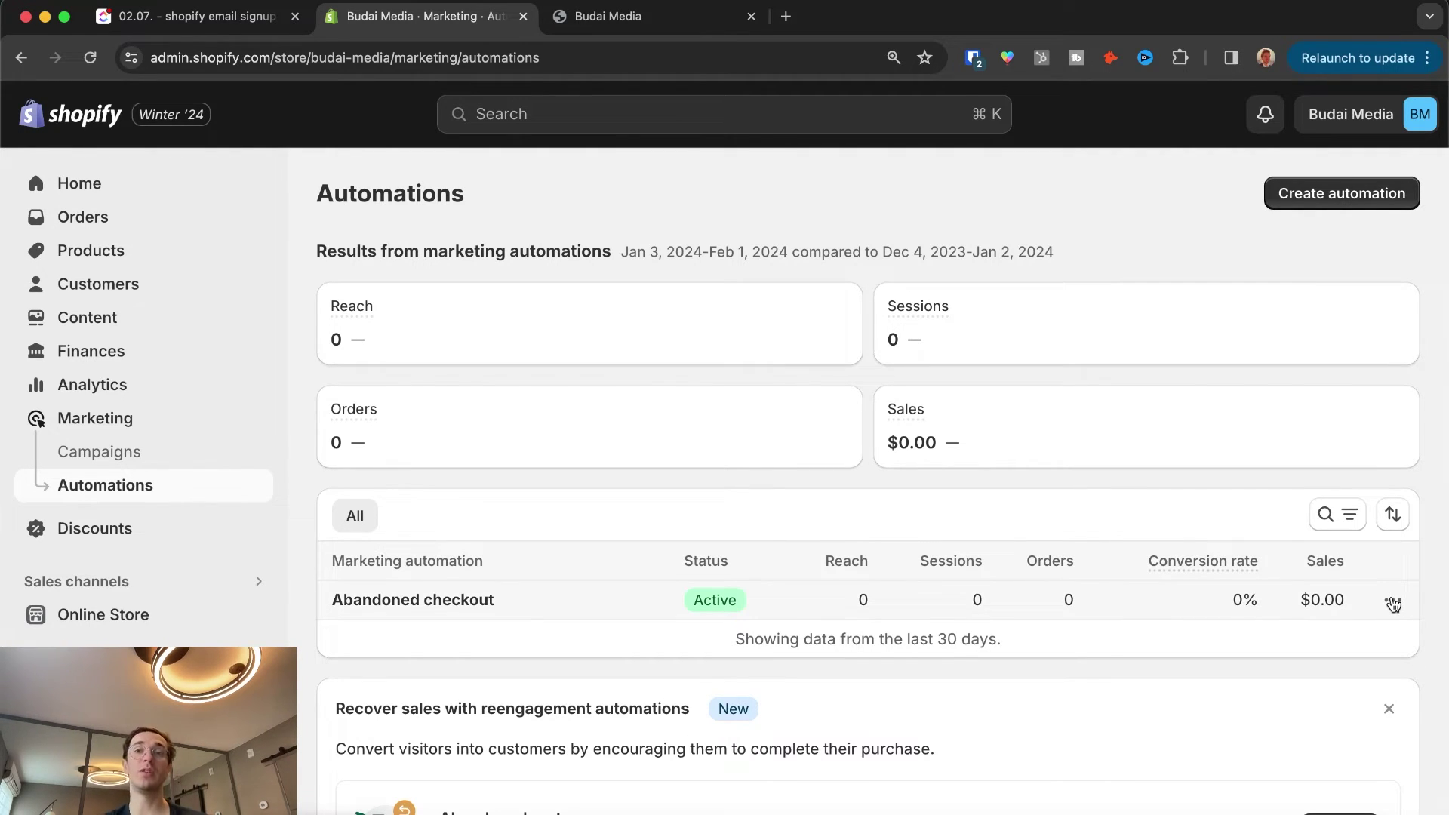
pyautogui.scroll(-5, 1351, 566)
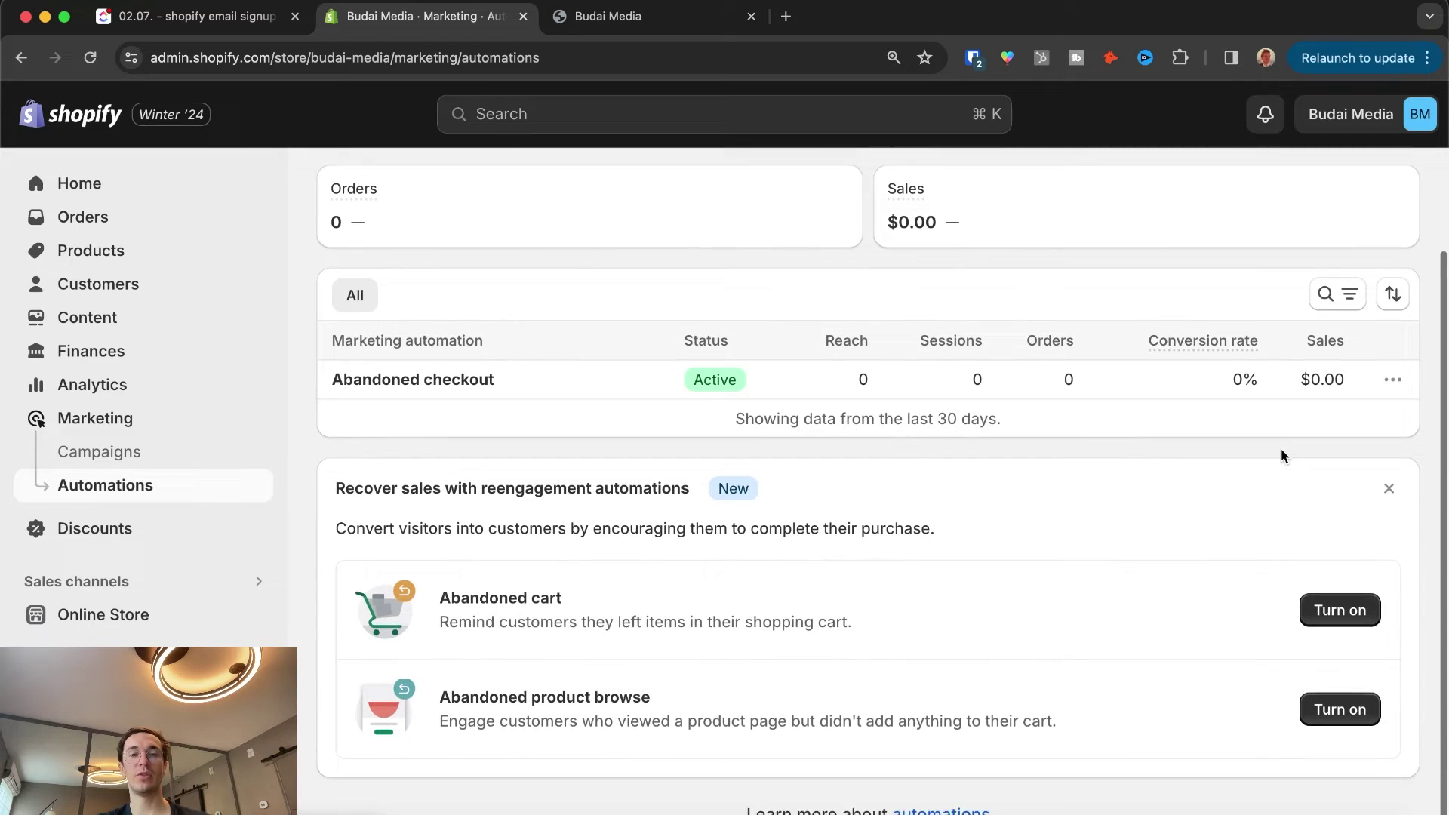
pyautogui.click(462, 367)
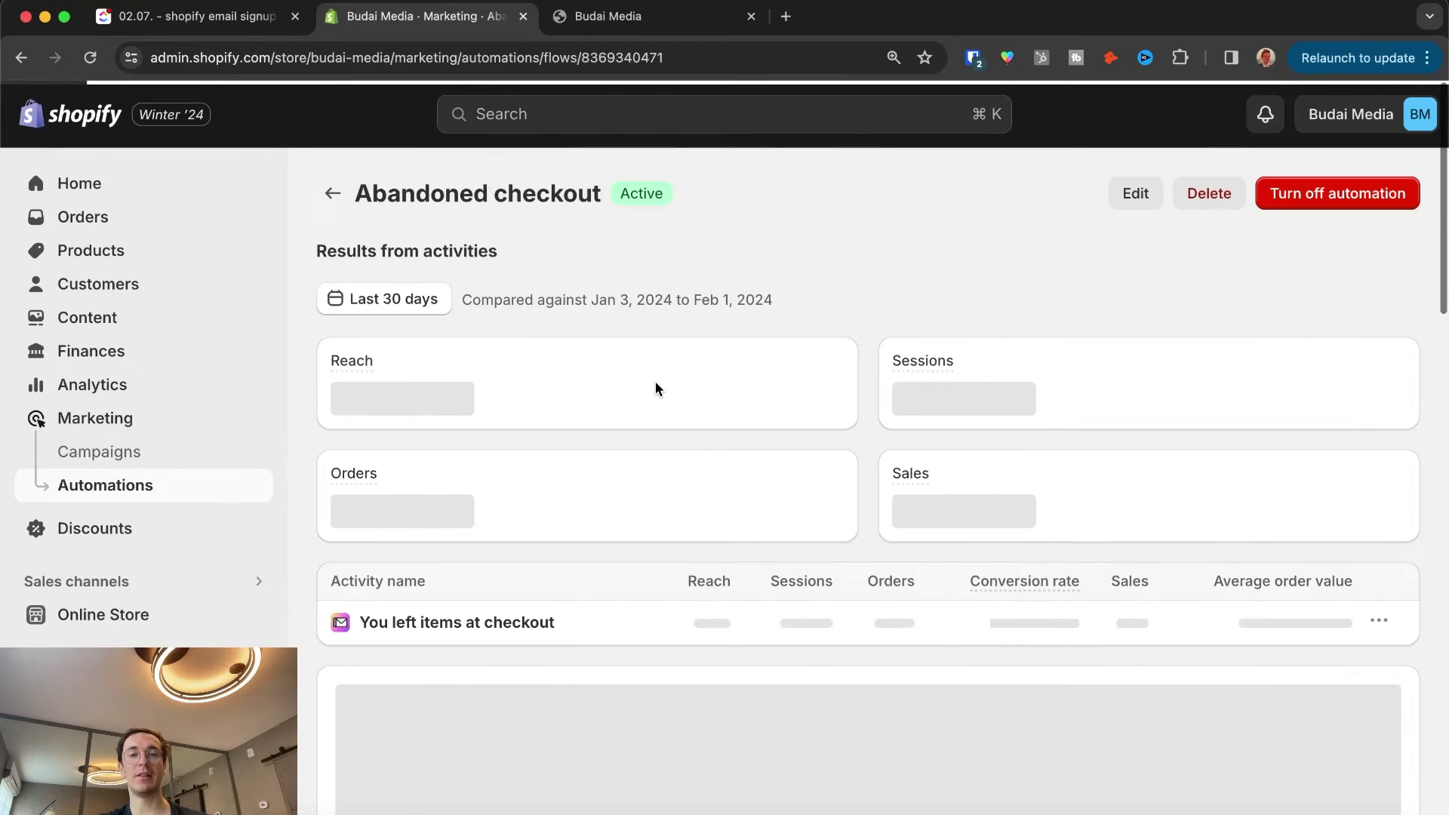
pyautogui.scroll(-5, 750, 428)
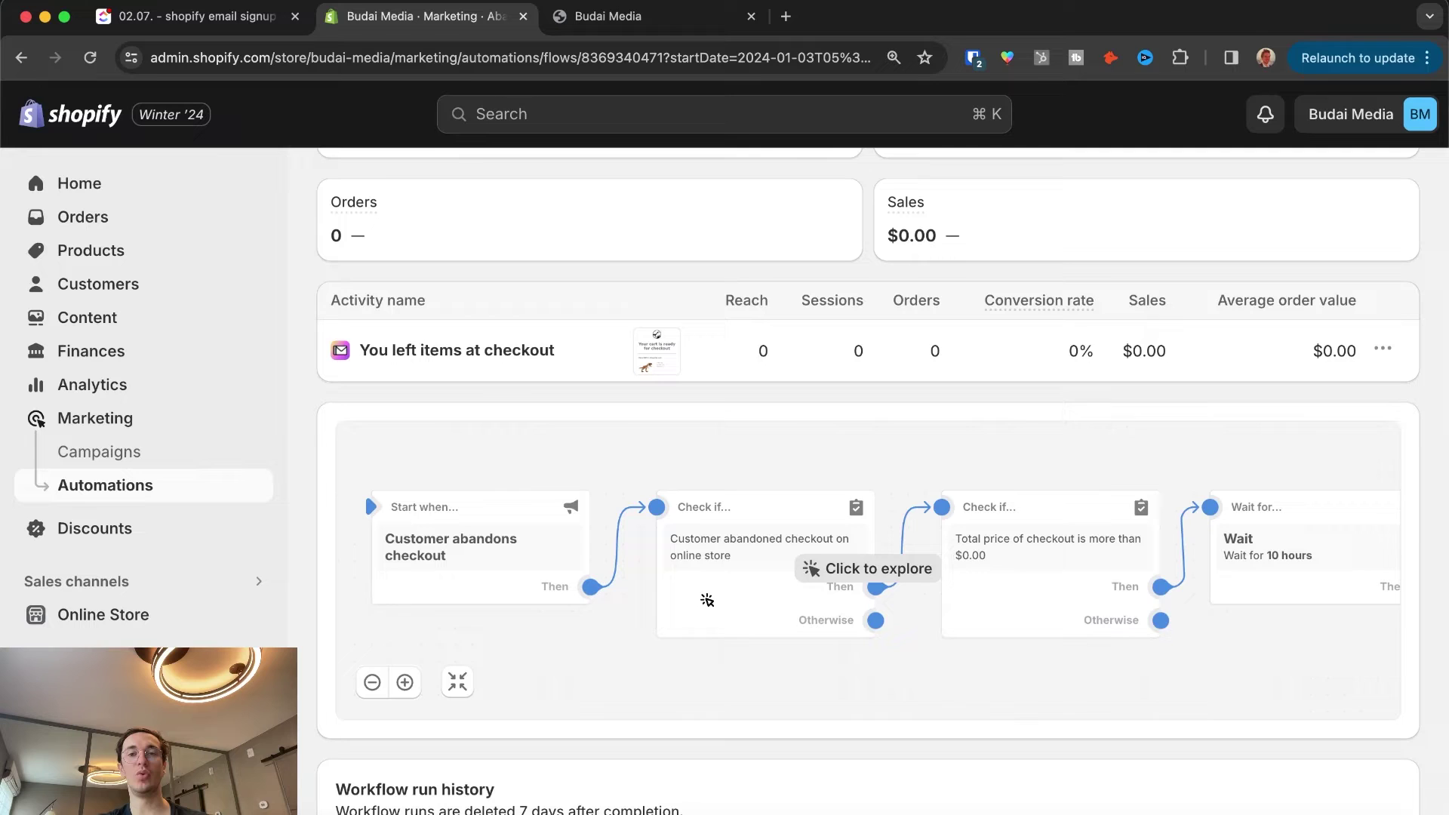
pyautogui.scroll(5, 779, 451)
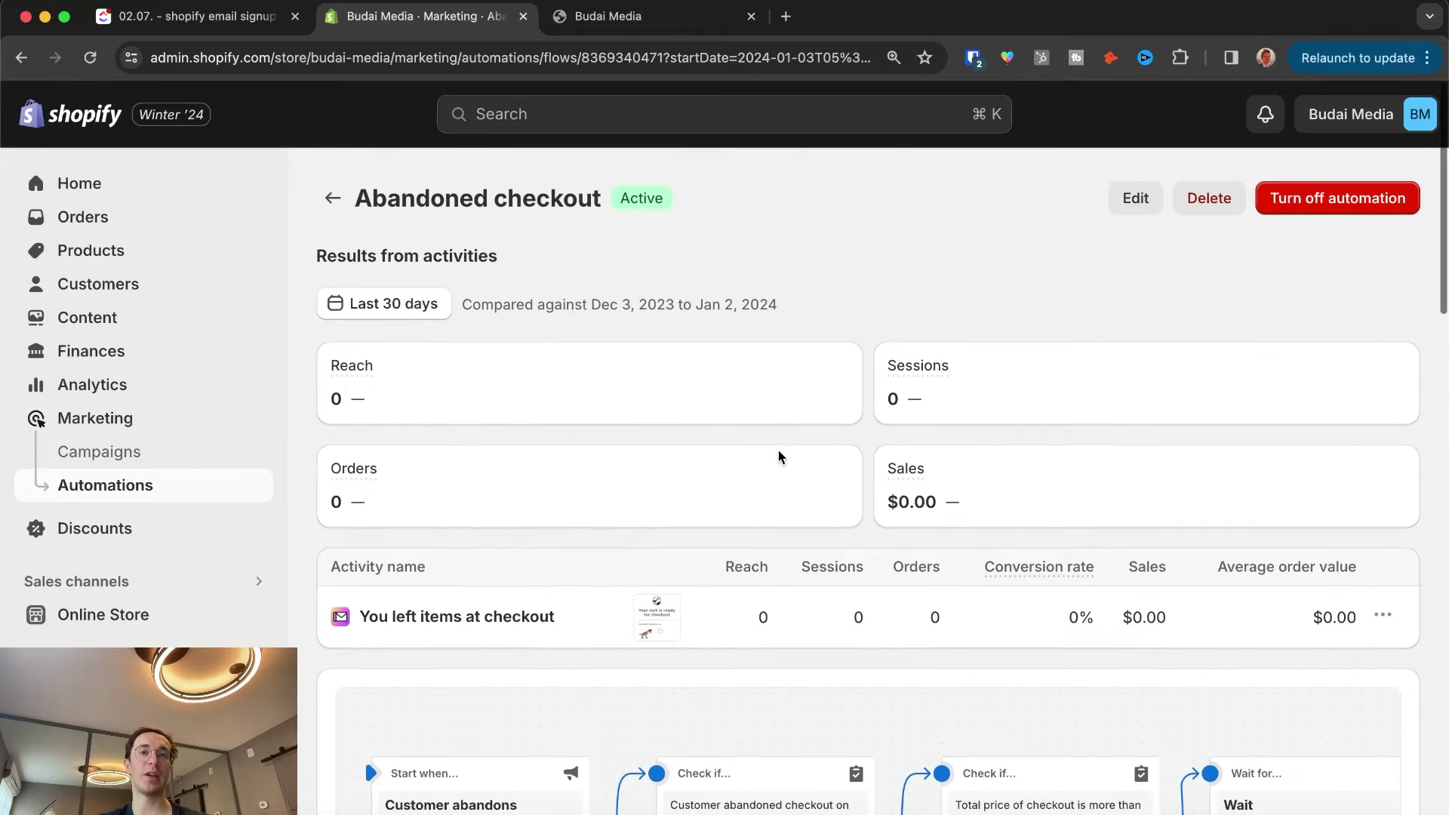
# Step: Look over the live storefront and its checkout page, dismissing the email signup popup
pyautogui.click(647, 17)
pyautogui.click(993, 224)
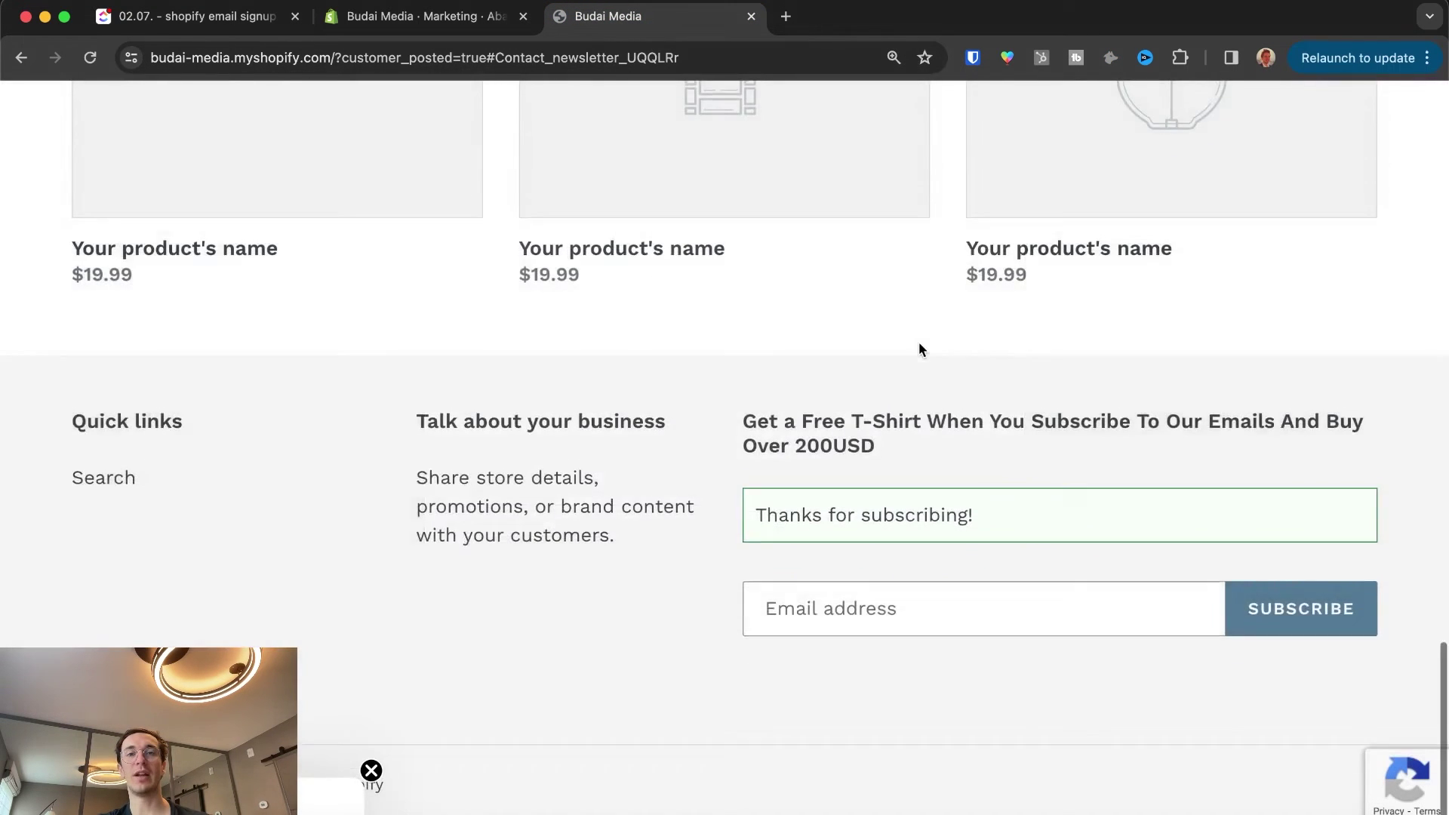
pyautogui.scroll(15, 918, 348)
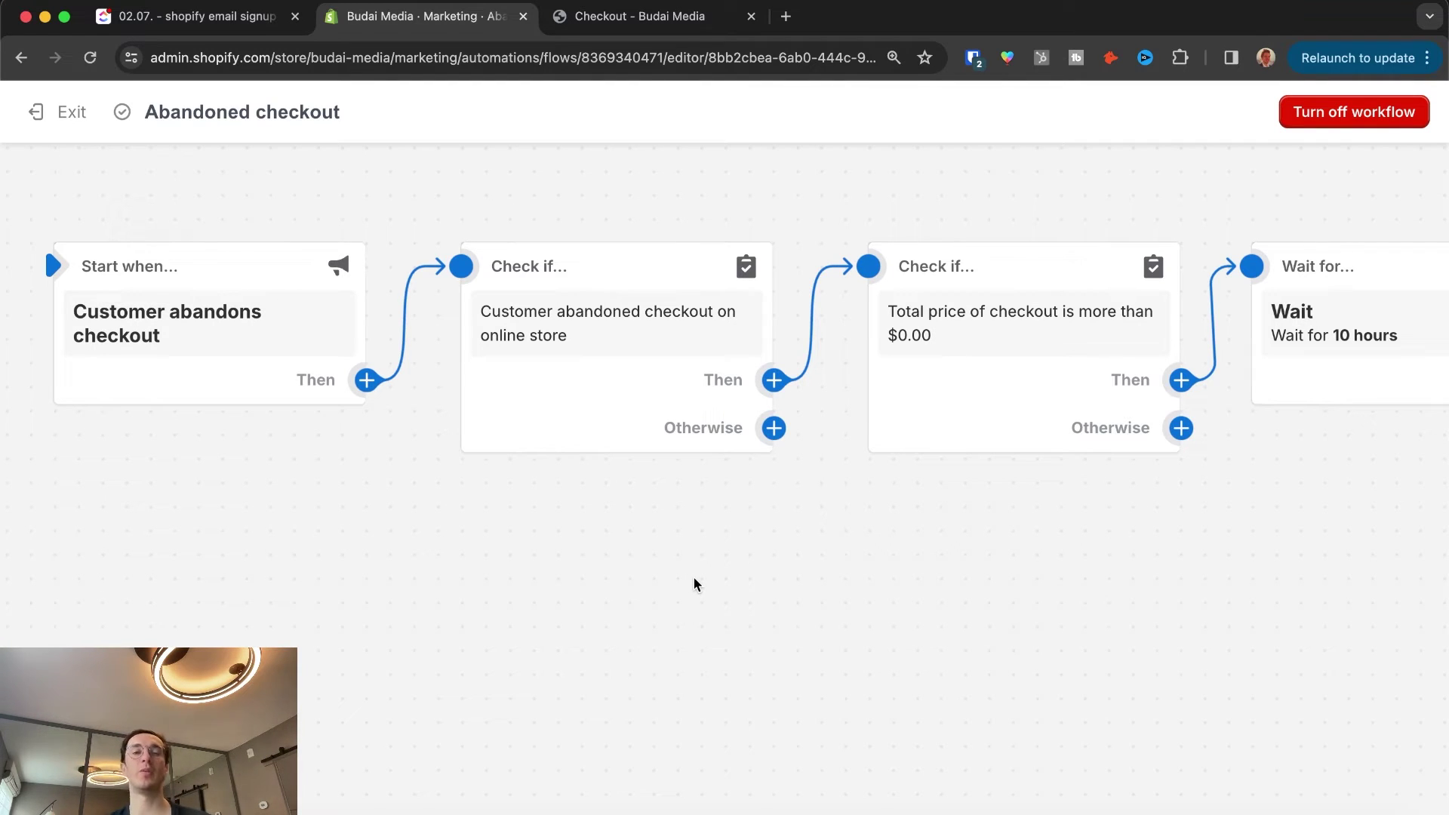
pyautogui.moveTo(200, 258)
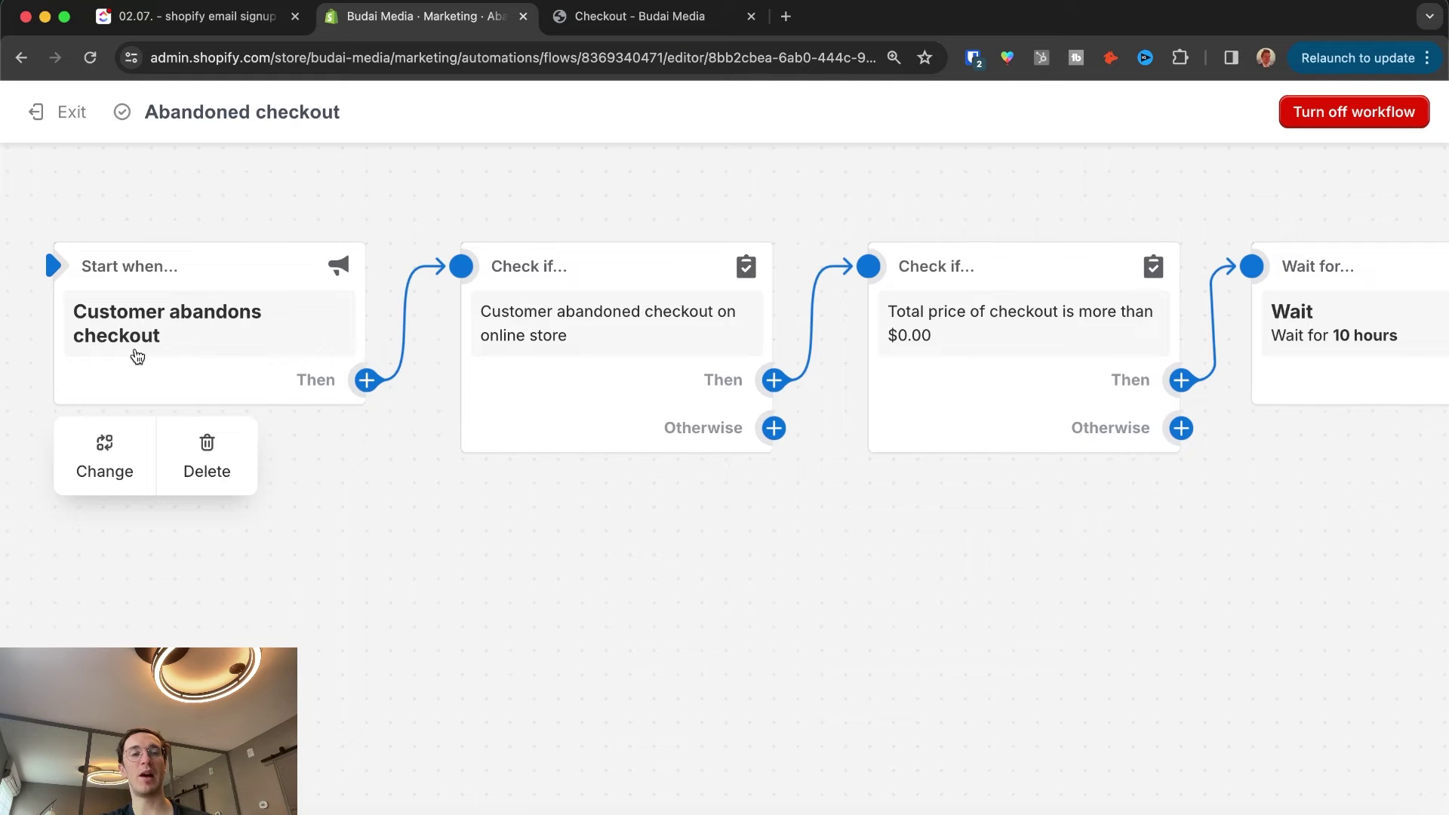
pyautogui.moveTo(520, 400)
pyautogui.click(619, 18)
pyautogui.scroll(-9, 524, 414)
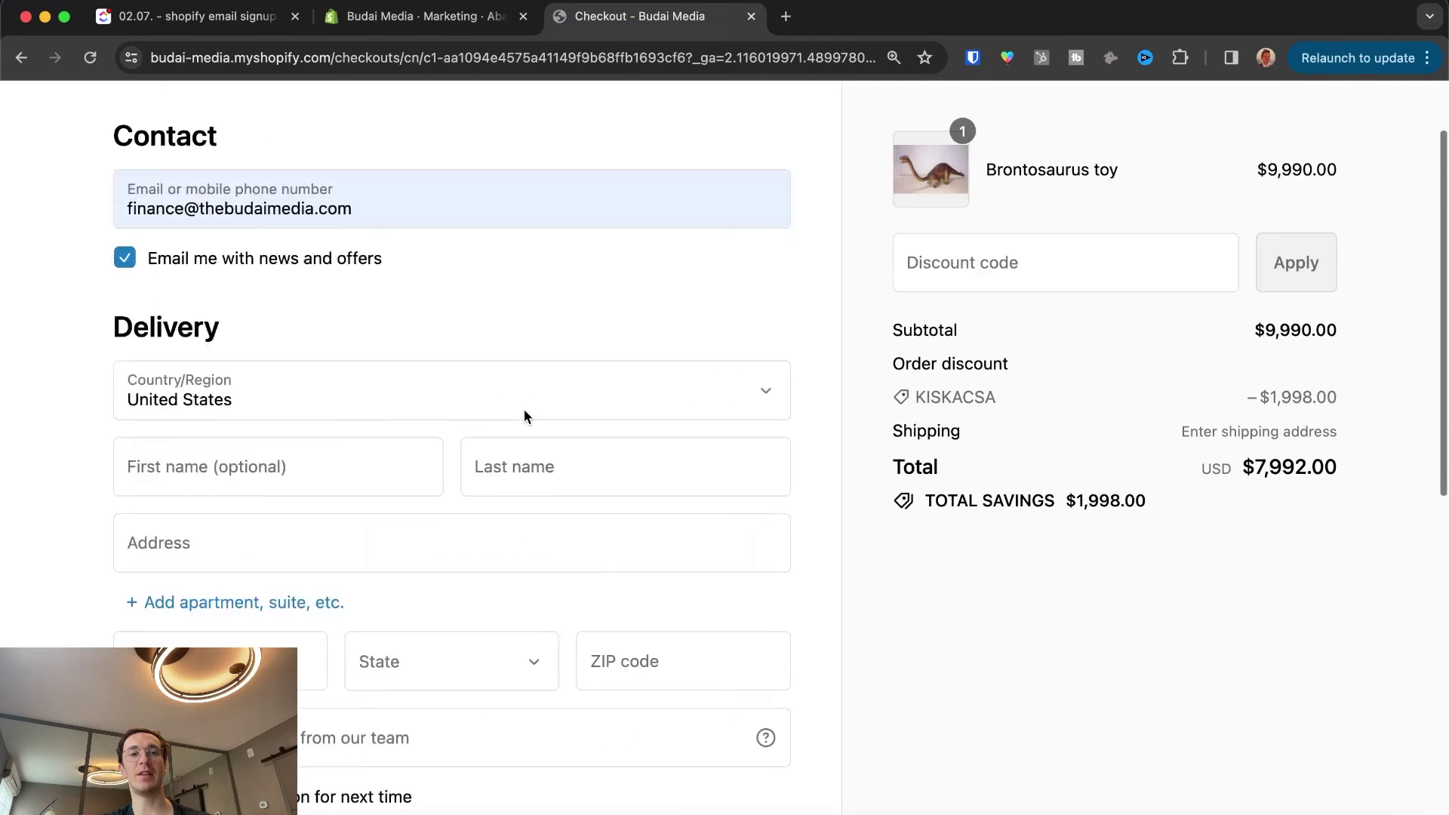
pyautogui.scroll(9, 524, 416)
# Step: Change the workflow's Wait step from 10 hours to 1 hour and apply it live
pyautogui.click(423, 16)
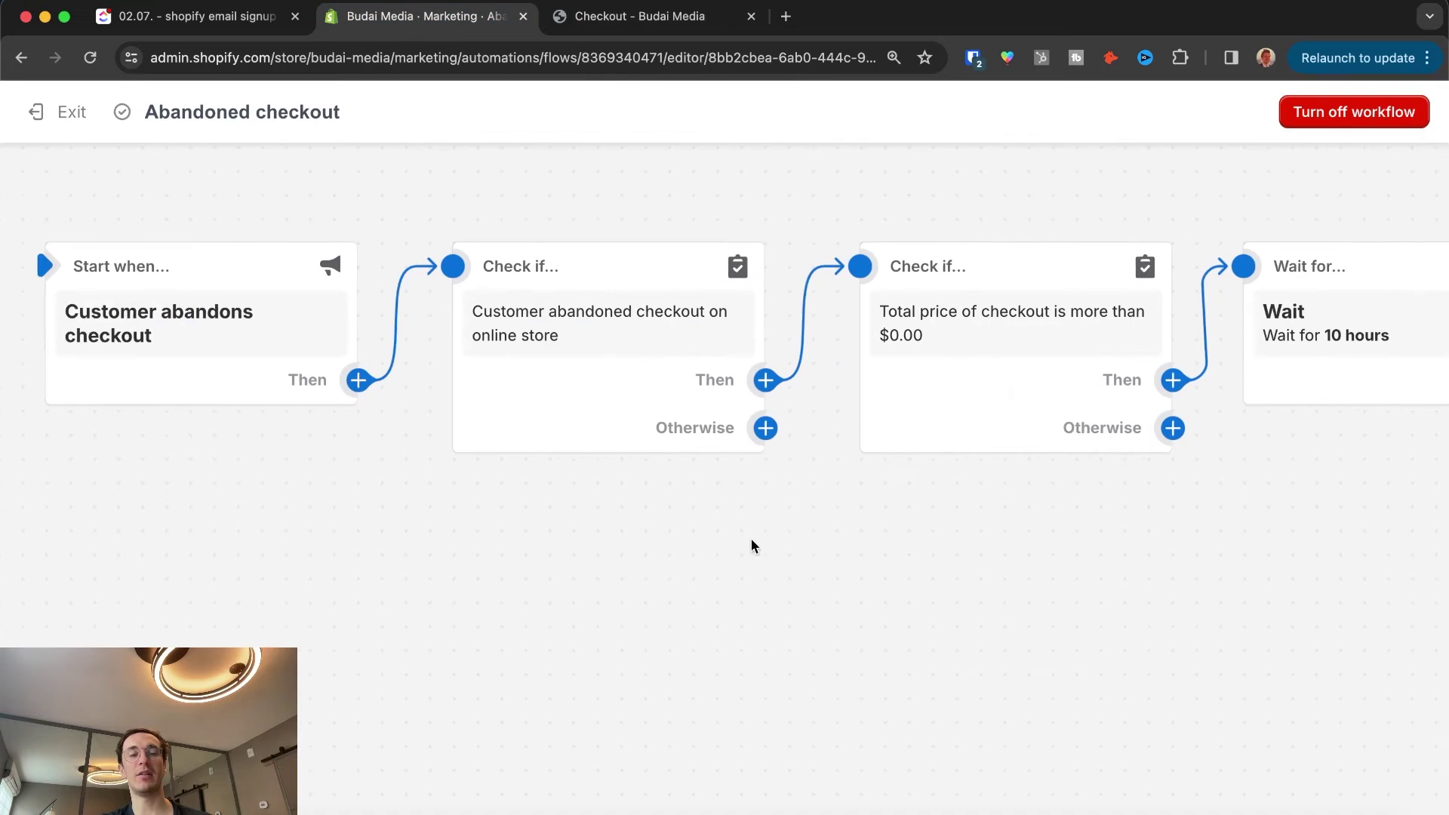
pyautogui.moveTo(487, 308)
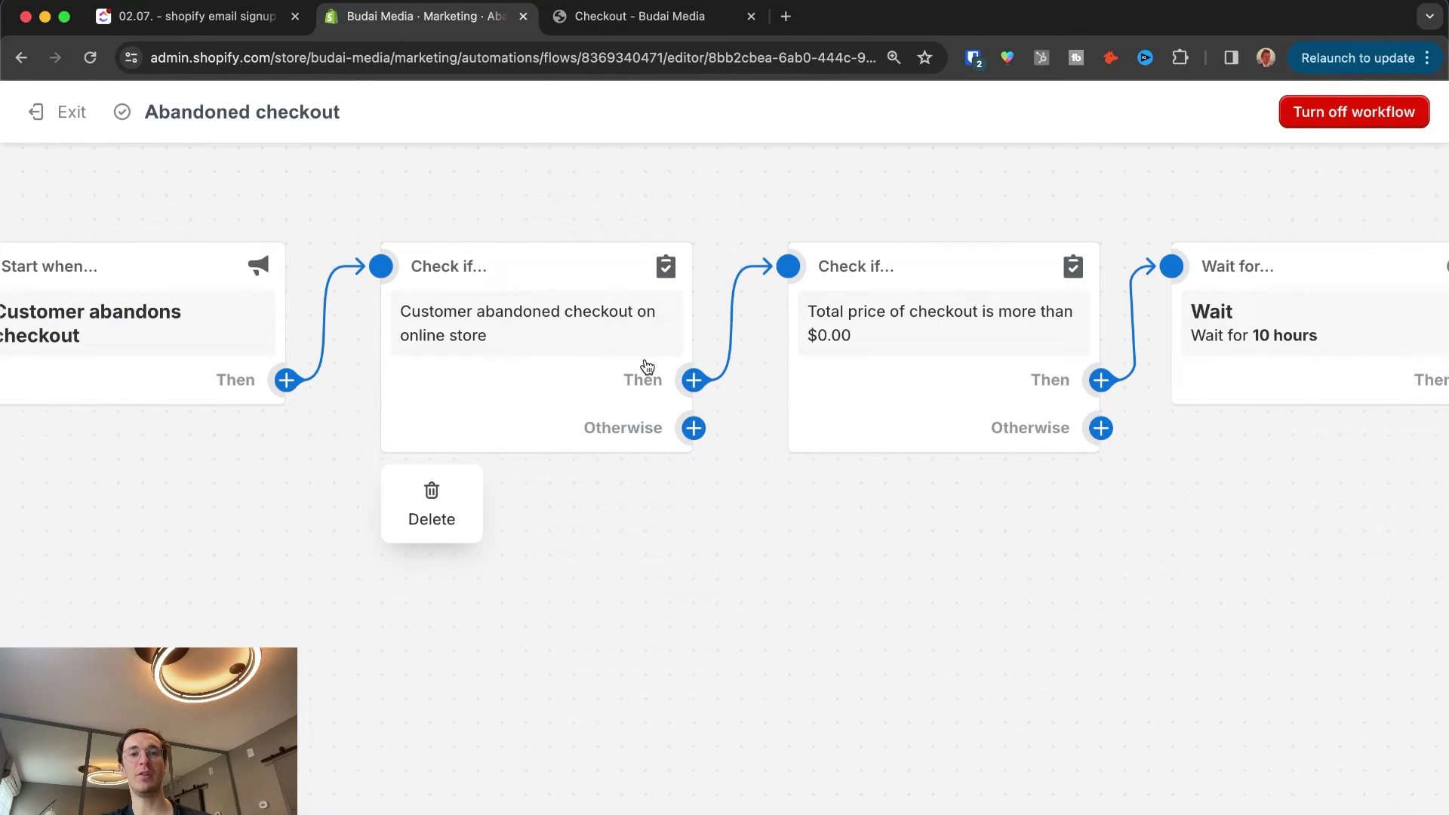
pyautogui.hscroll(-3, 561, 313)
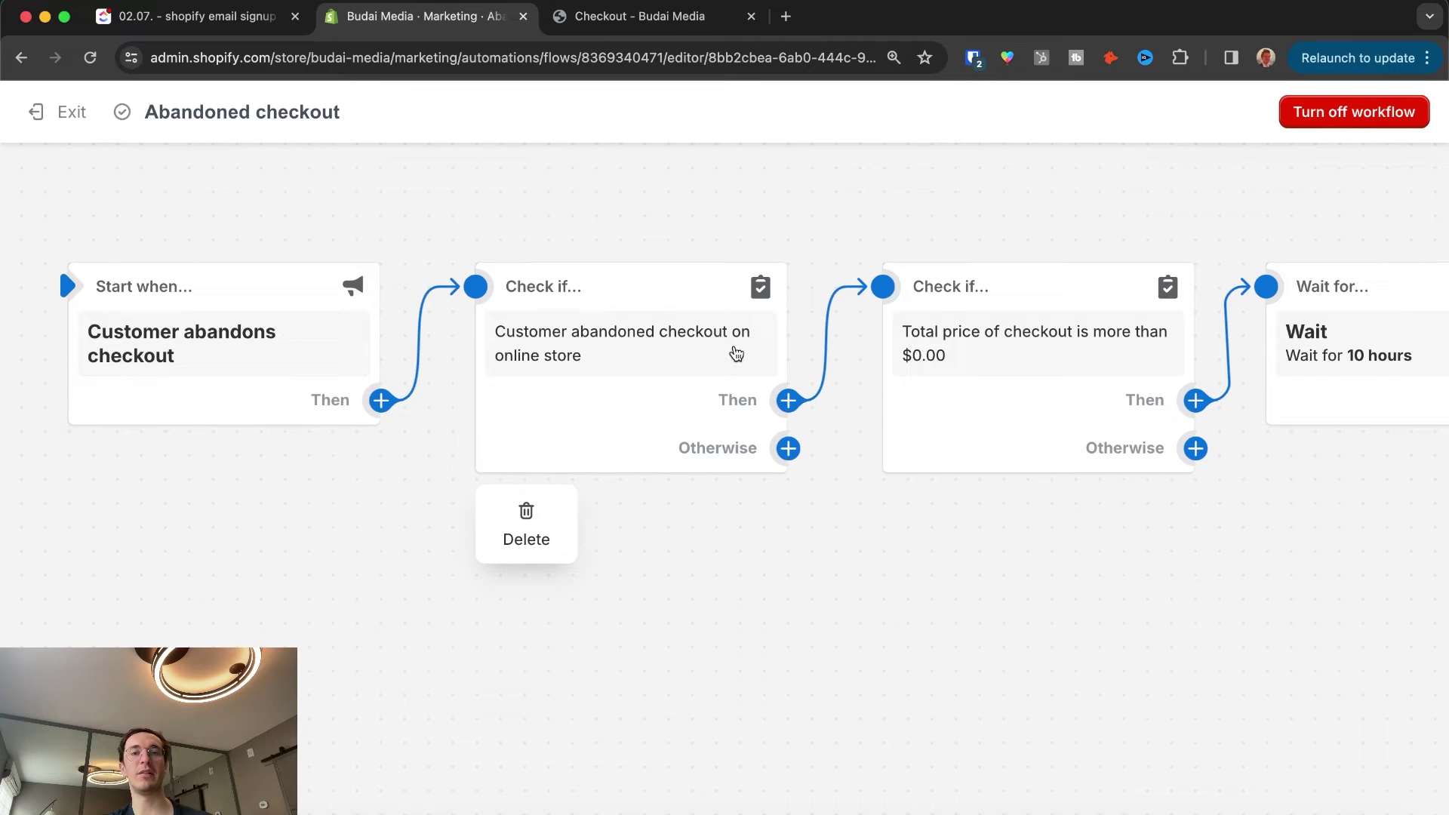
pyautogui.moveTo(1027, 606); pyautogui.dragTo(640, 591)
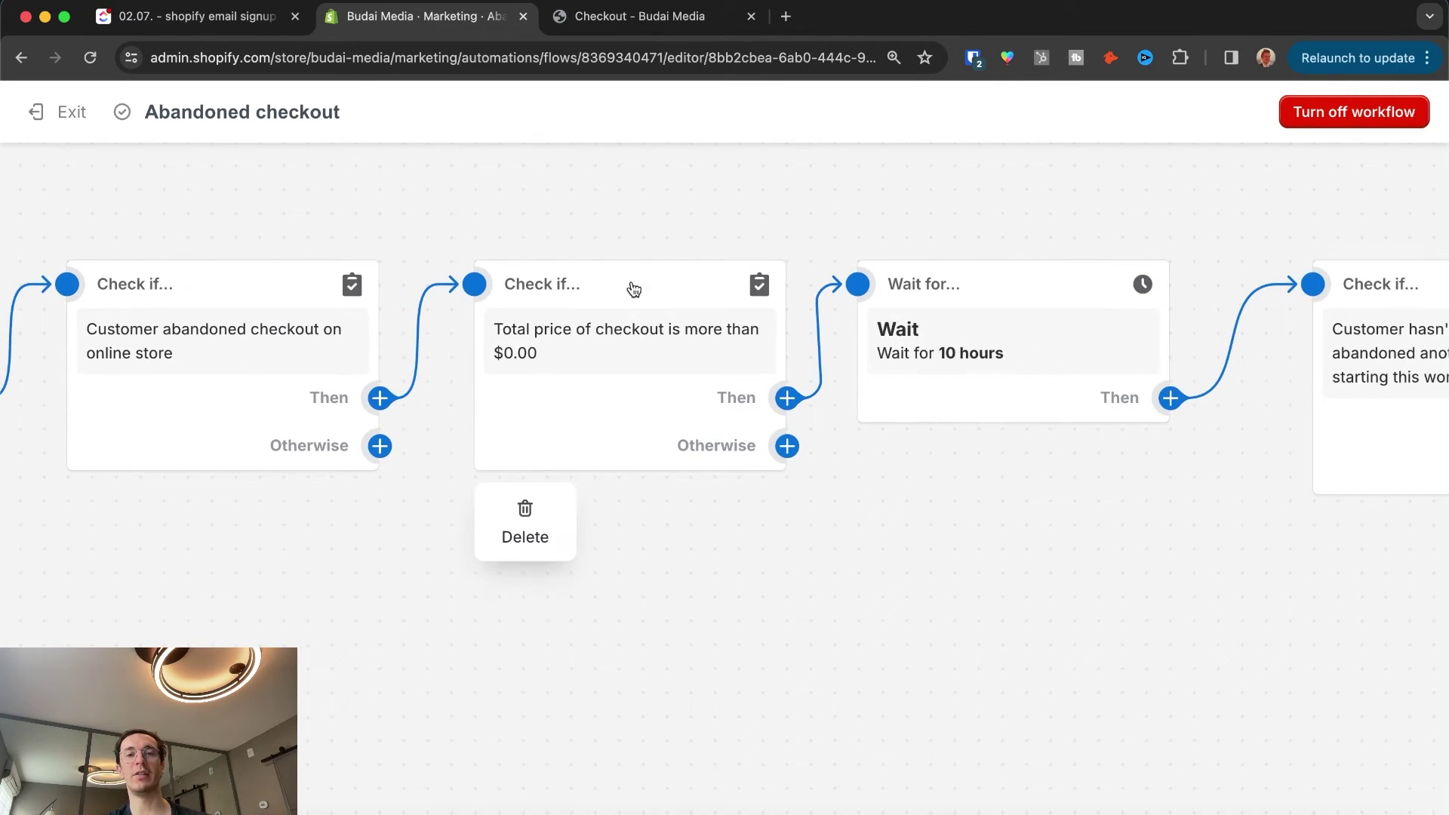
pyautogui.moveTo(1035, 605); pyautogui.dragTo(627, 581)
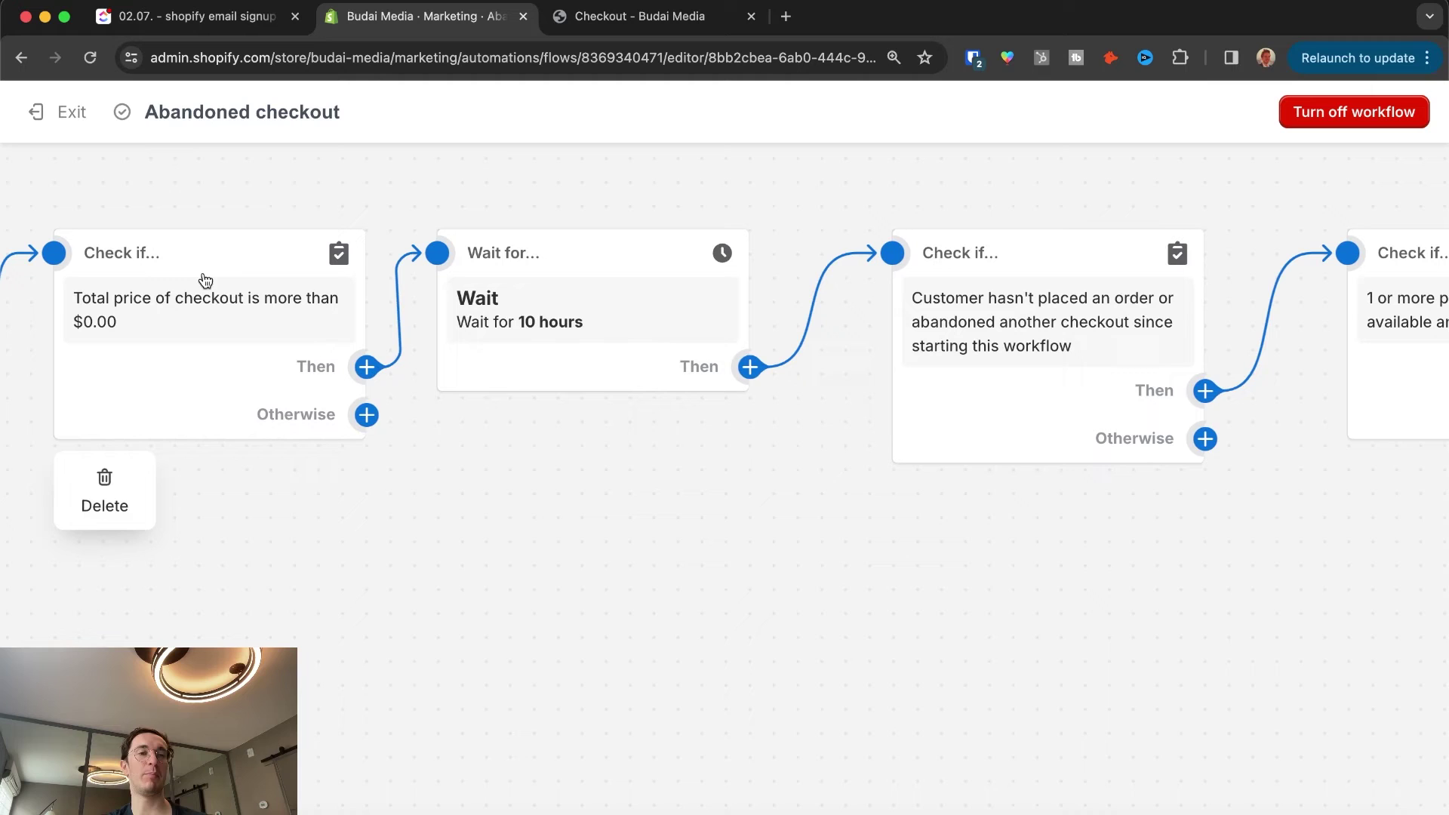
pyautogui.moveTo(662, 378)
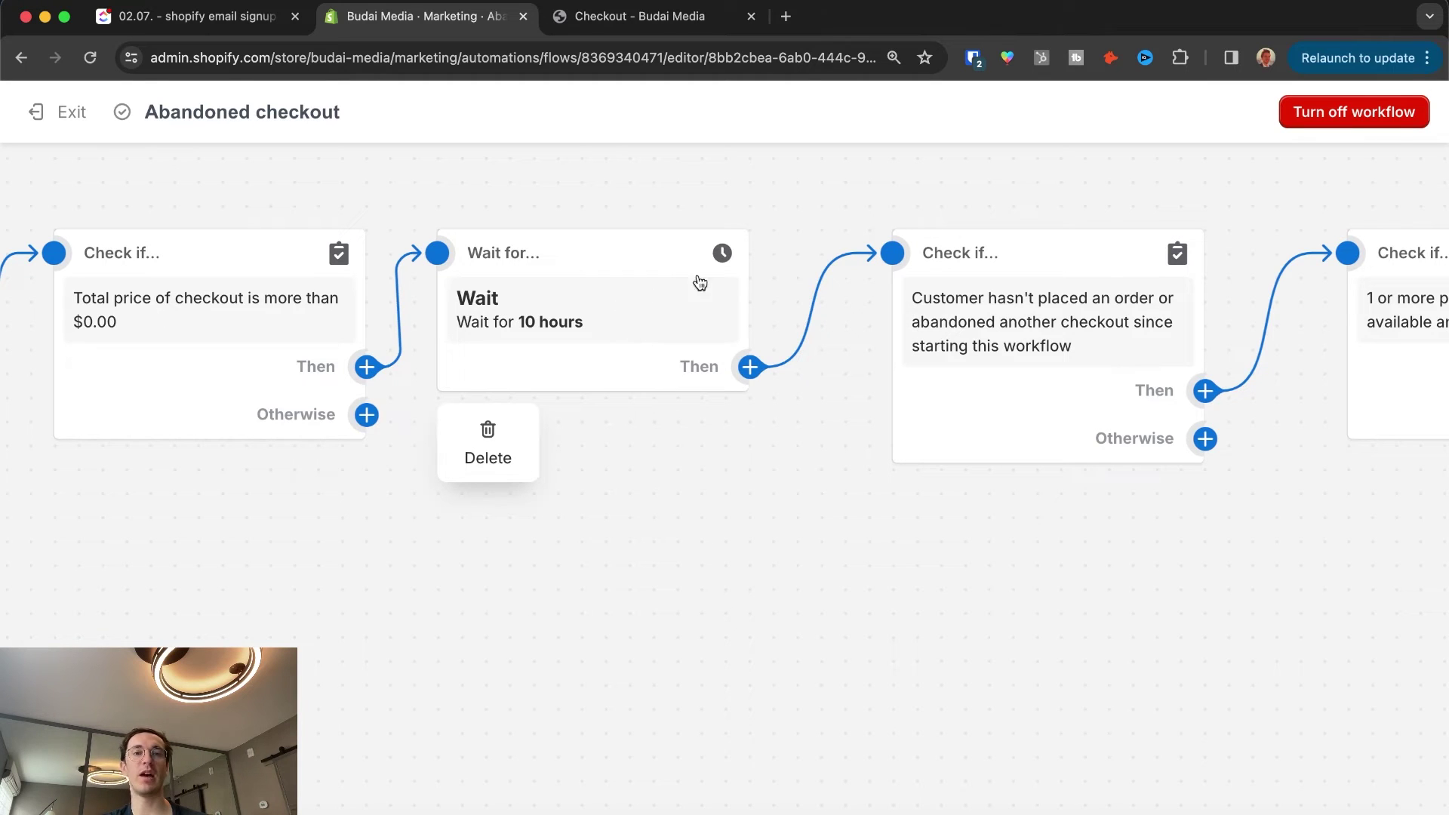
pyautogui.click(620, 320)
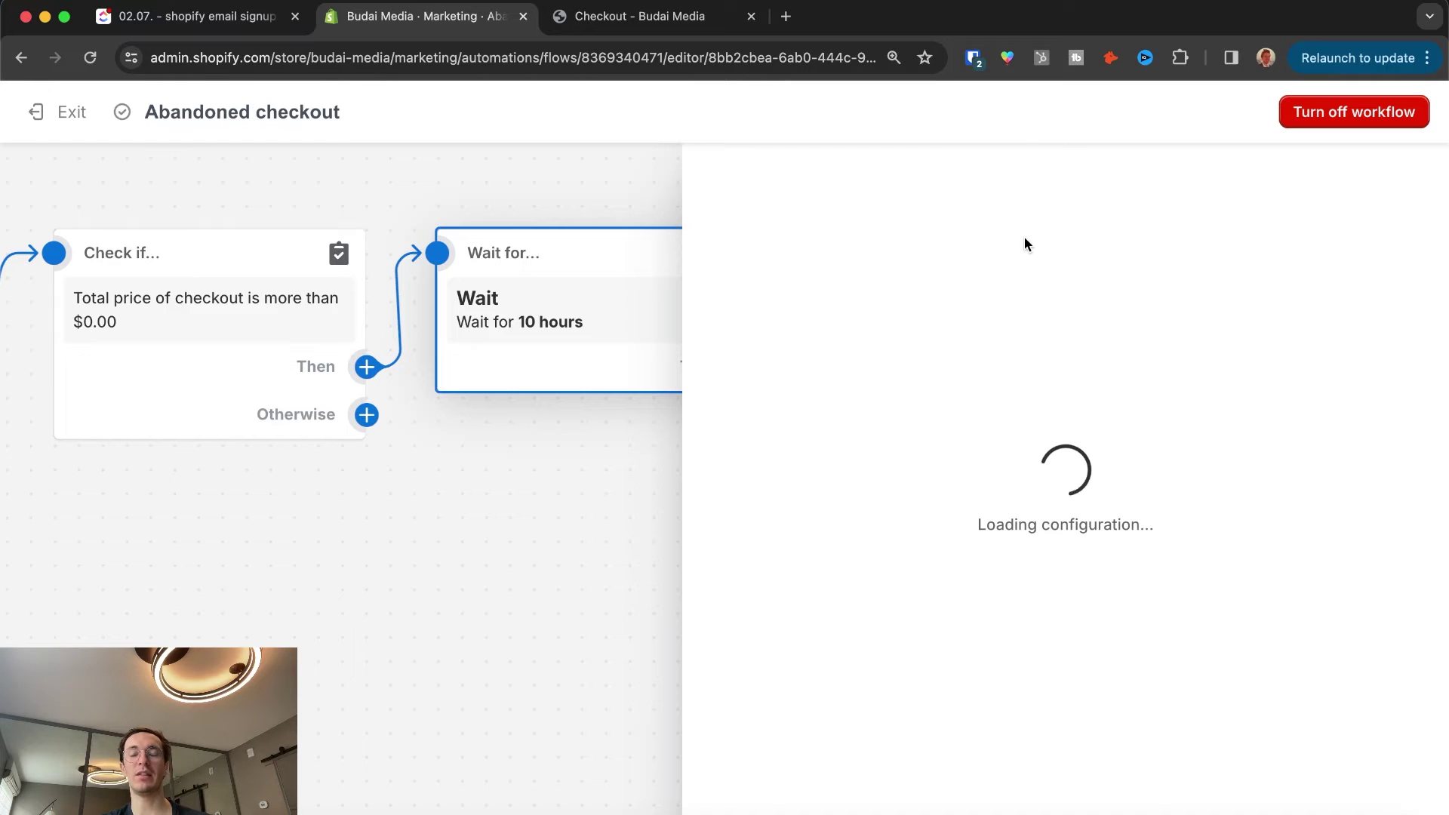
pyautogui.click(761, 399)
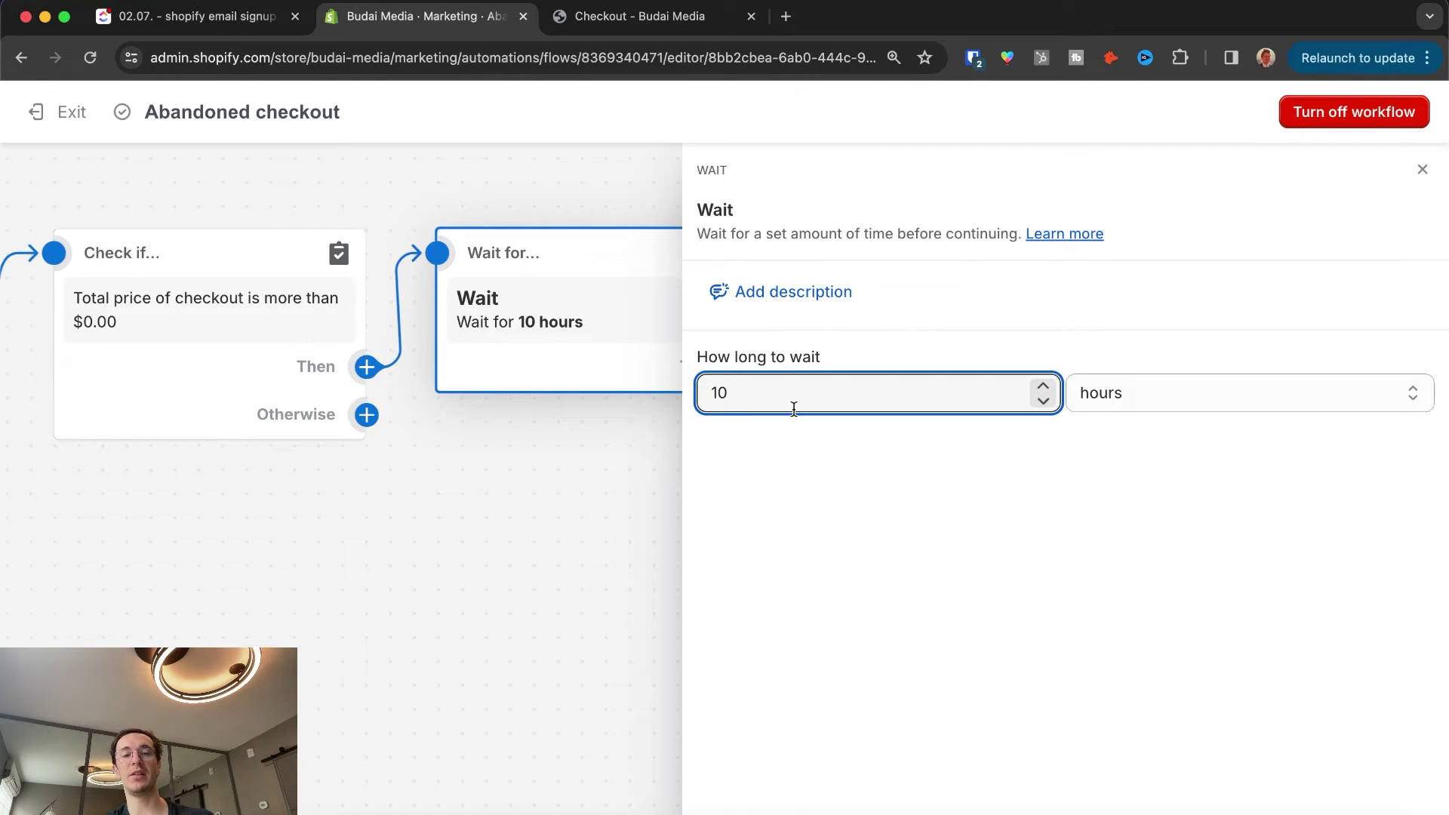
pyautogui.click(1318, 114)
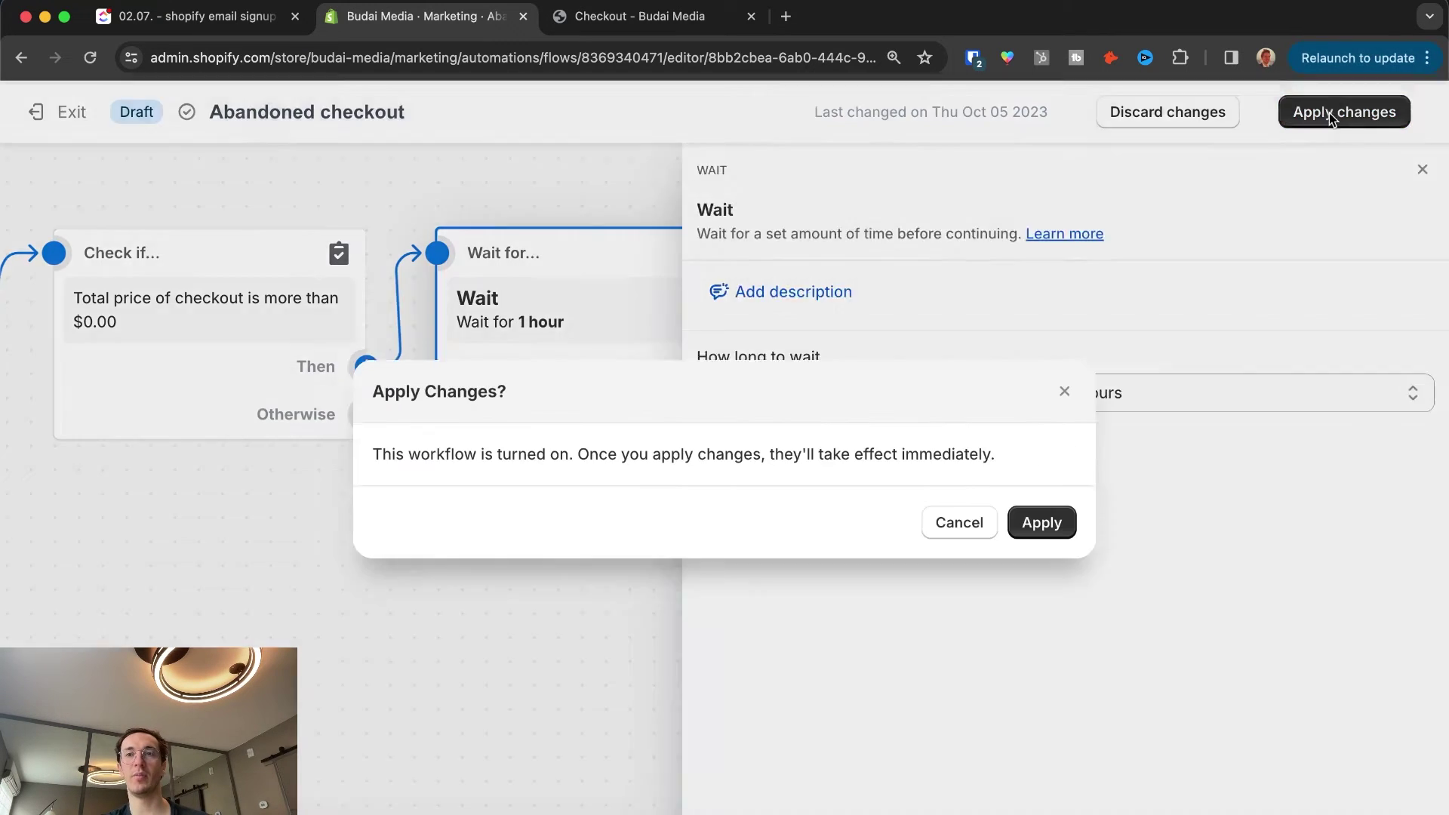
pyautogui.click(1027, 523)
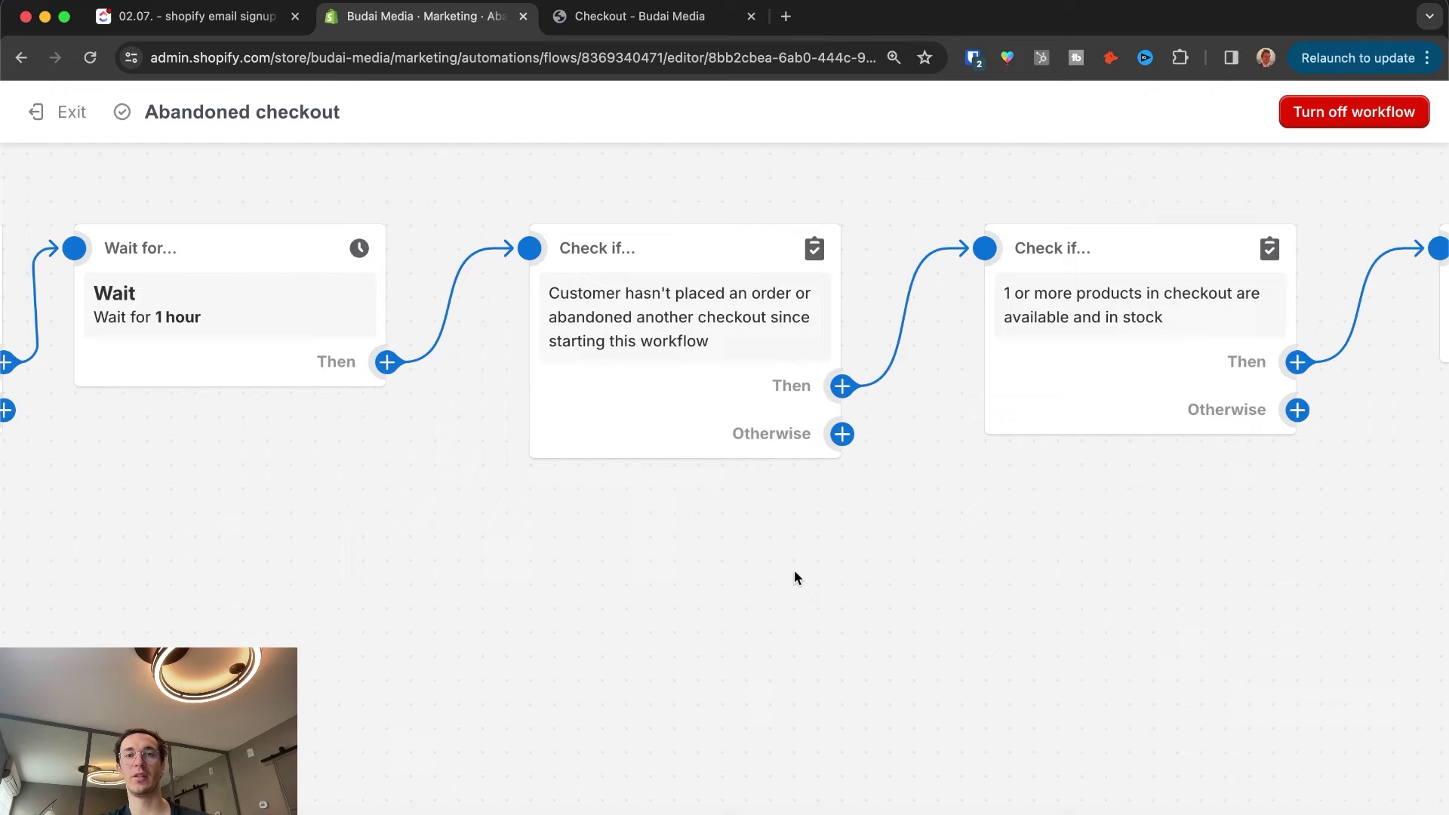
pyautogui.hscroll(10, 642, 594)
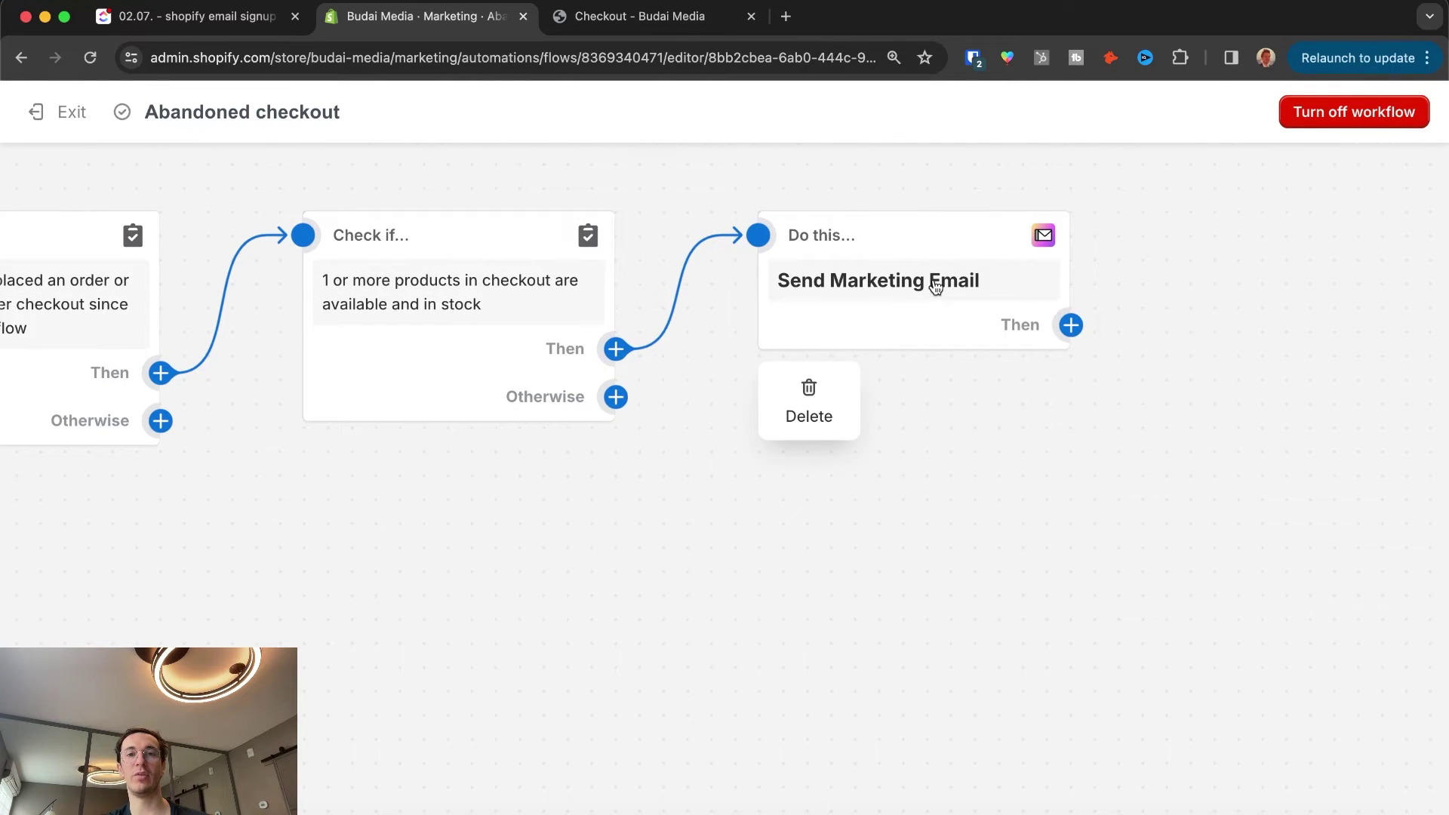
# Step: Open the Send marketing email step's 'You left items at checkout' email for editing, reverting it to draft
pyautogui.click(917, 272)
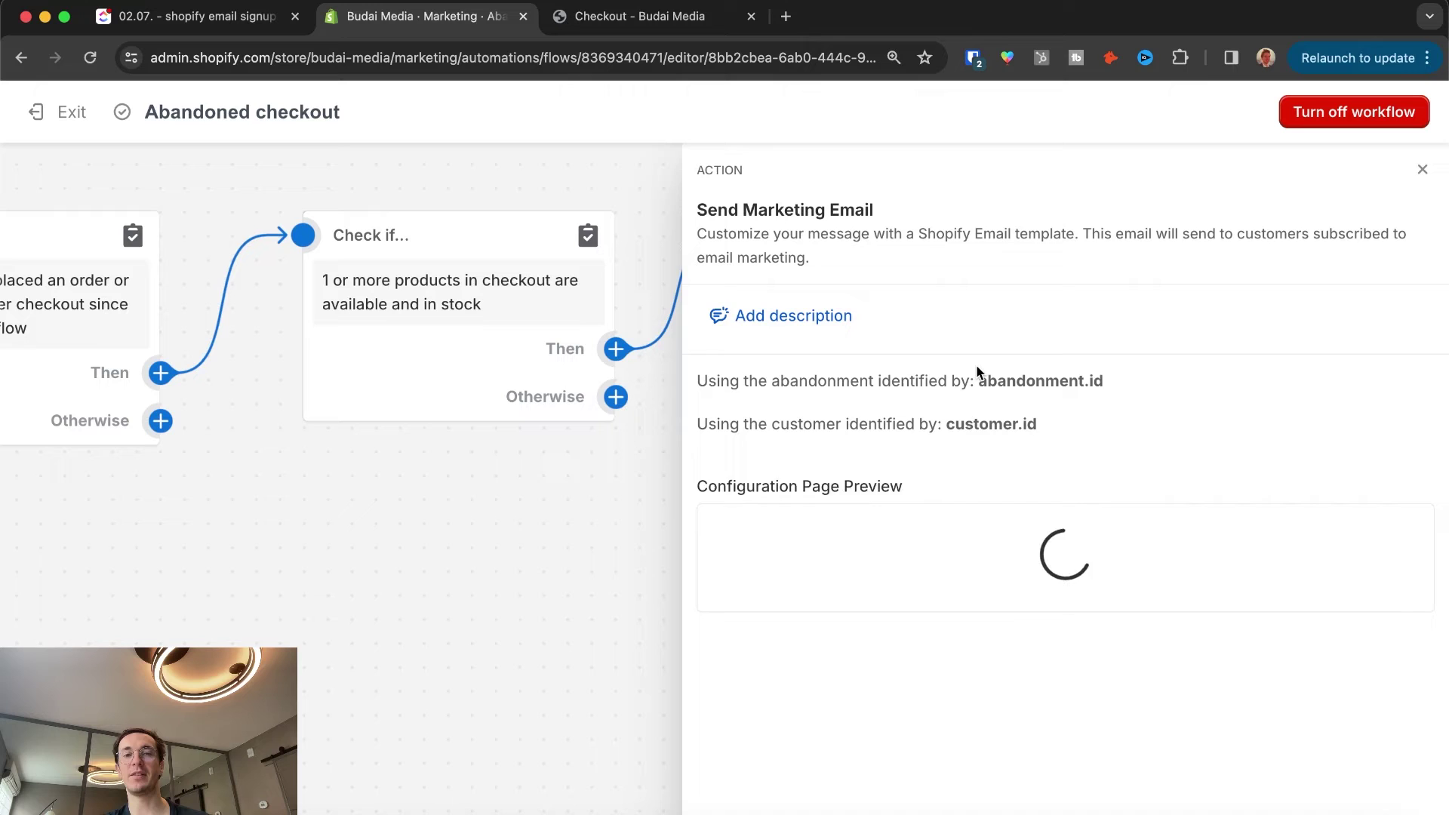
pyautogui.scroll(-15, 865, 388)
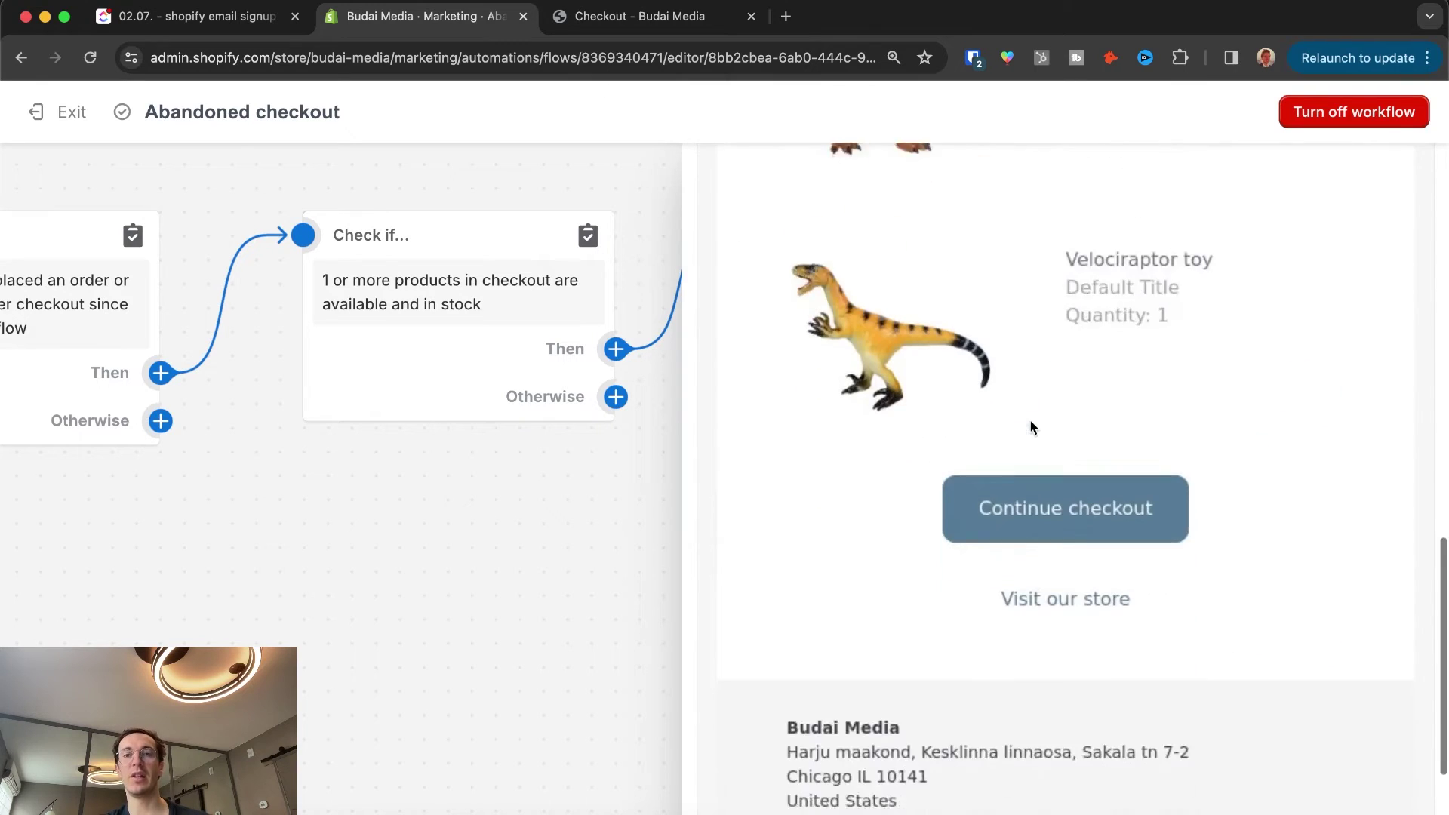
pyautogui.scroll(15, 1030, 425)
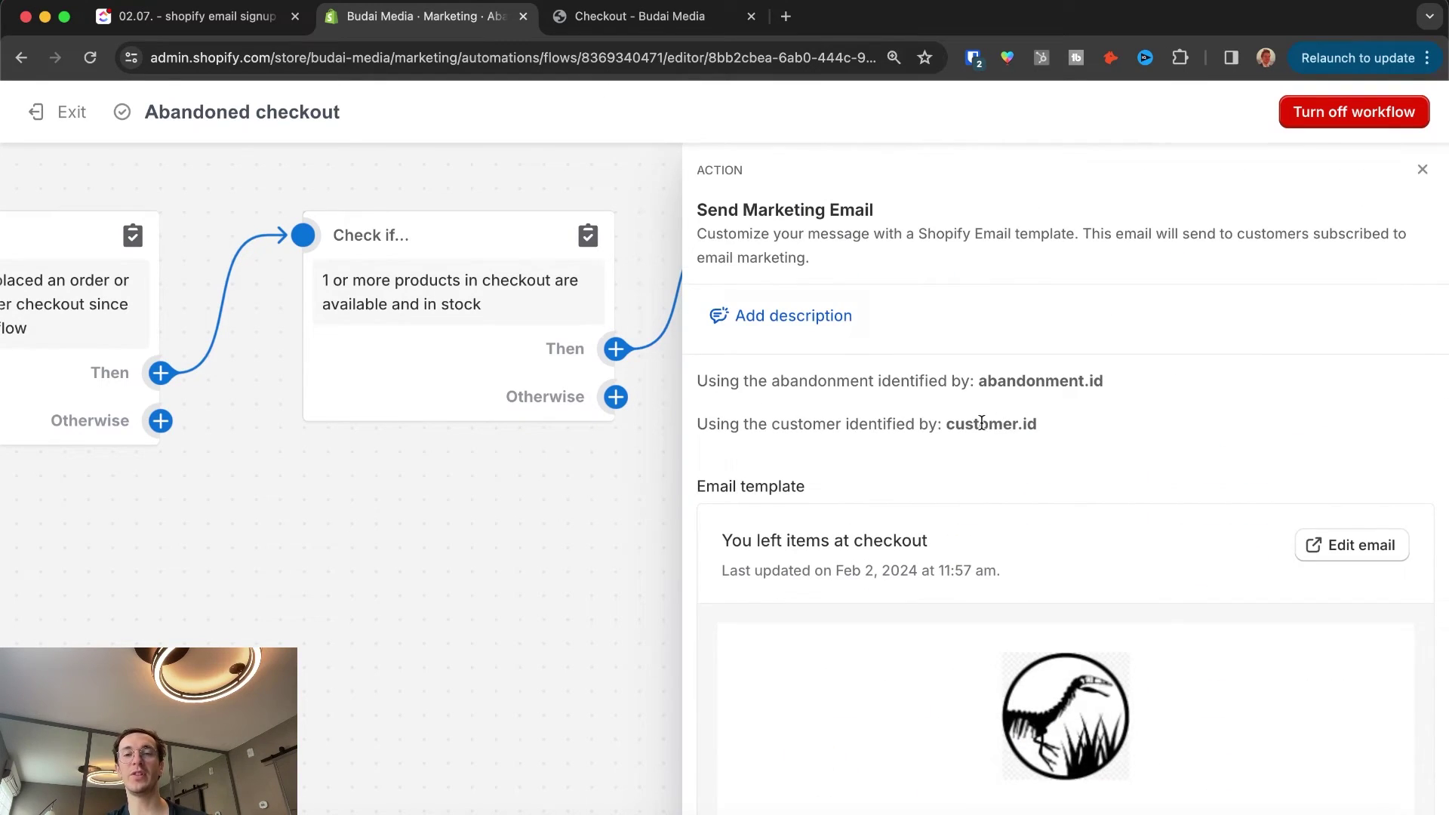
pyautogui.scroll(-4, 981, 429)
pyautogui.scroll(1, 984, 428)
pyautogui.click(1351, 252)
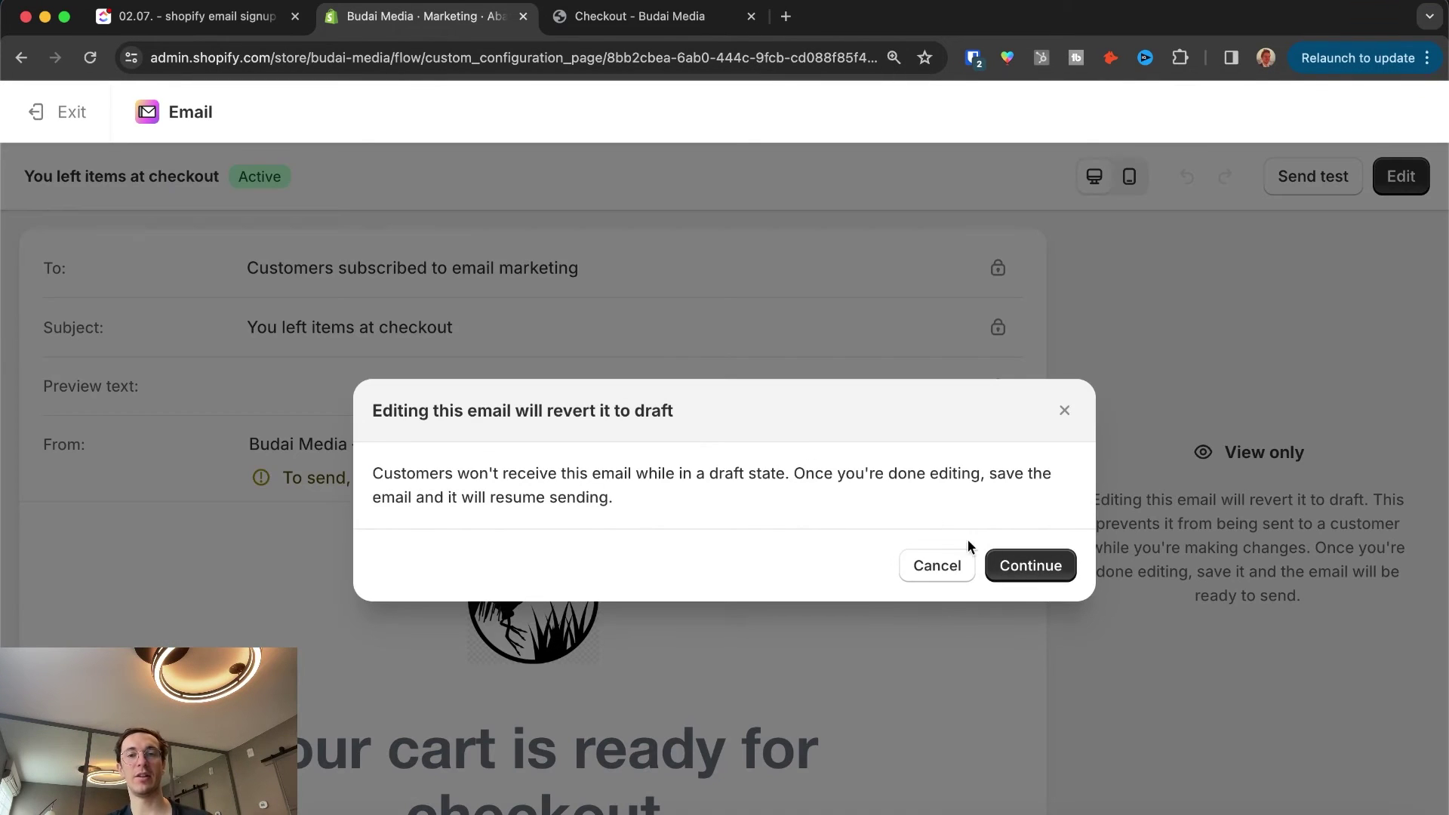
pyautogui.click(1022, 563)
# Step: Inspect the email's background colour, Visit our store button and logo header settings
pyautogui.scroll(-10, 460, 377)
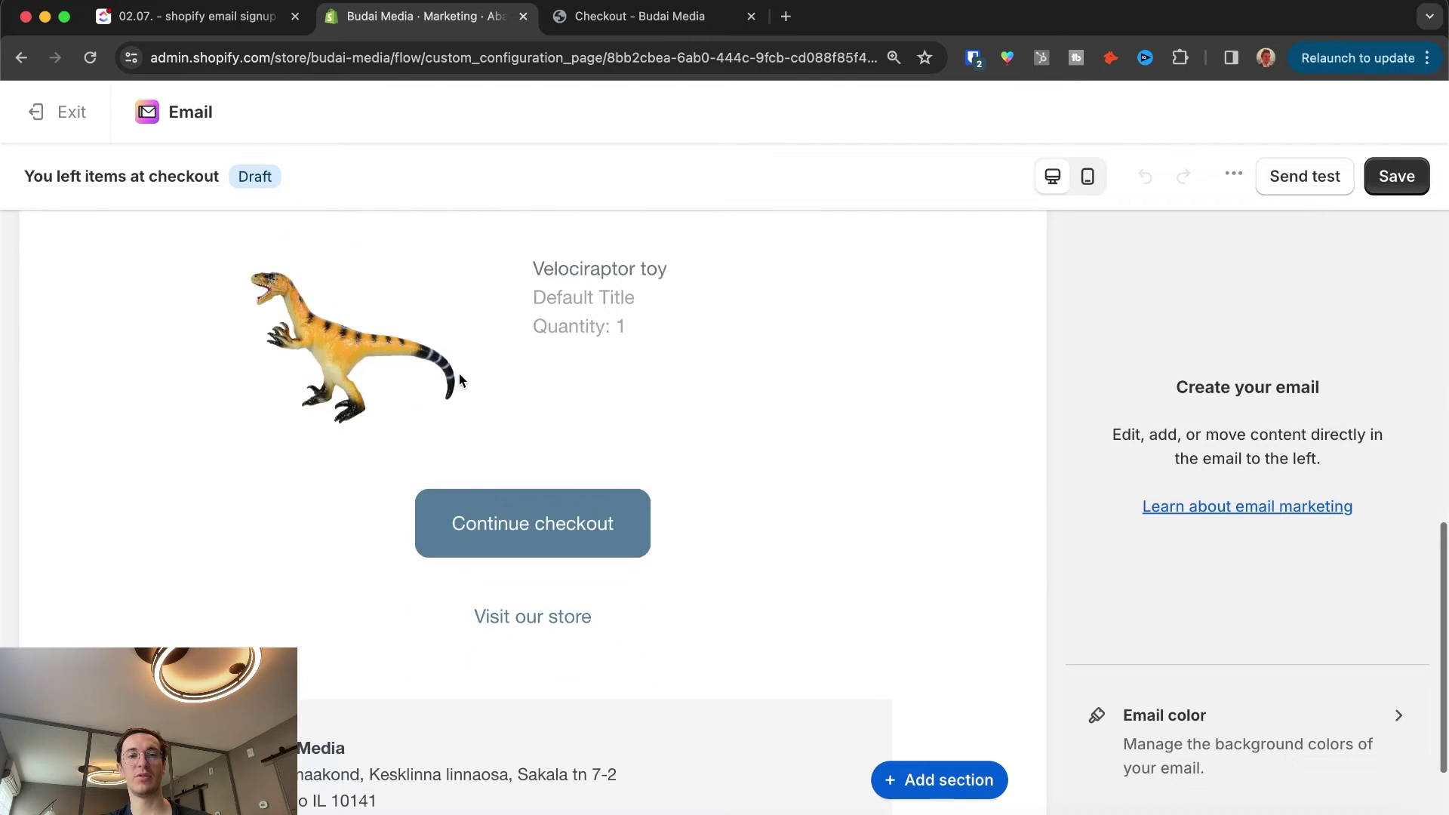
pyautogui.scroll(10, 460, 377)
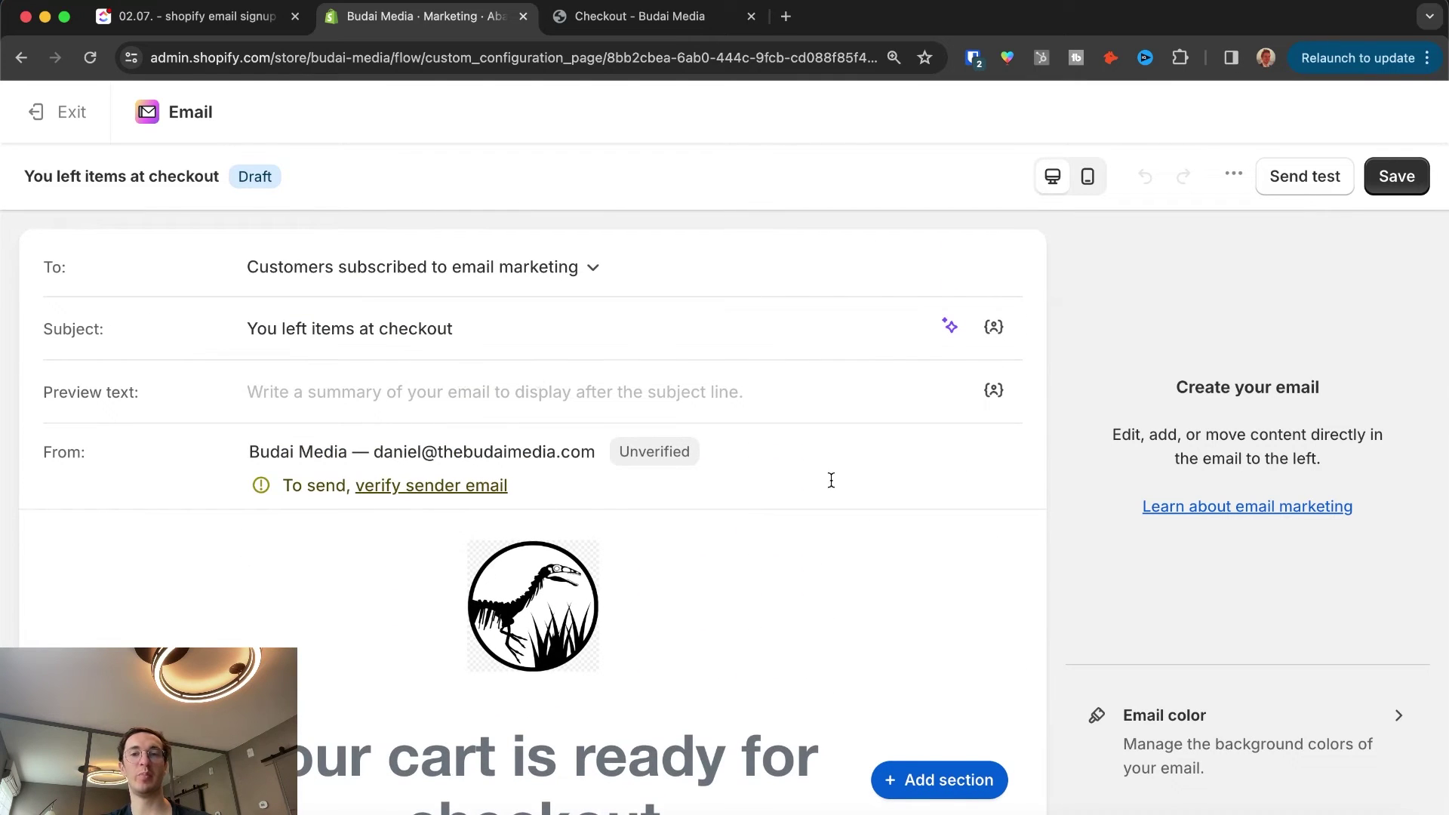
pyautogui.scroll(-10, 948, 624)
pyautogui.click(1208, 725)
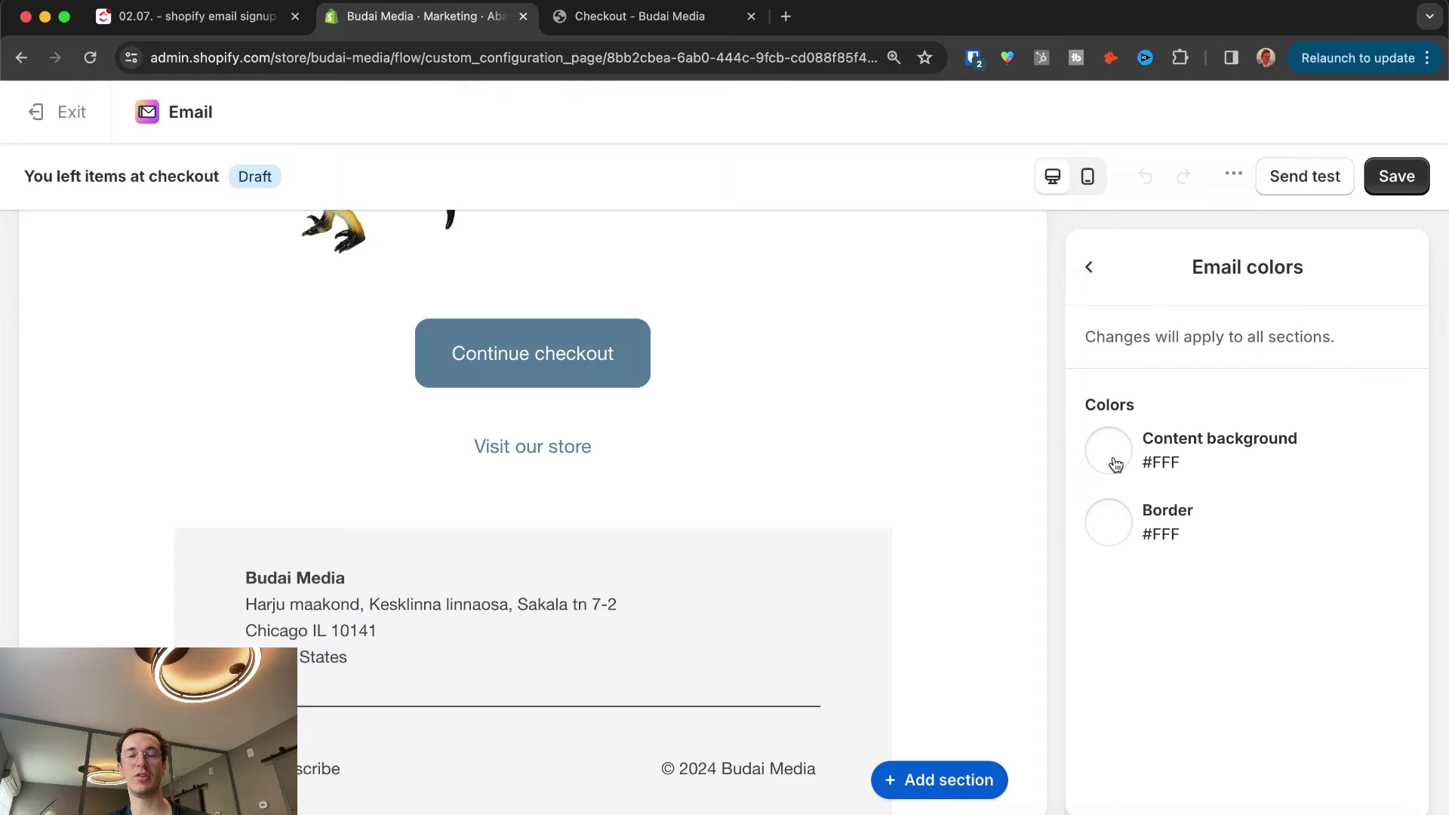
pyautogui.click(1089, 267)
pyautogui.click(556, 450)
pyautogui.scroll(-1, 1215, 469)
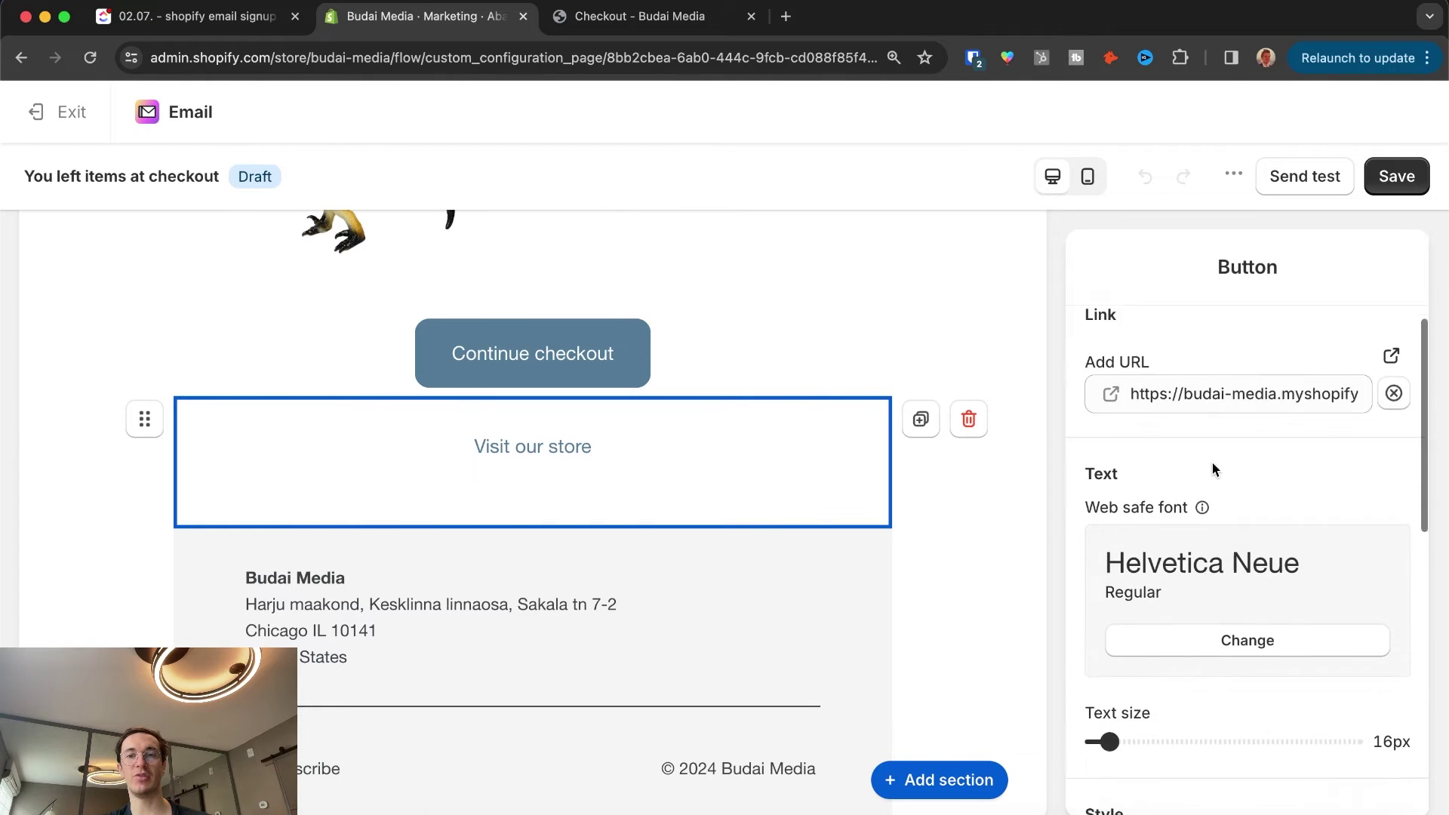
pyautogui.scroll(-8, 1214, 470)
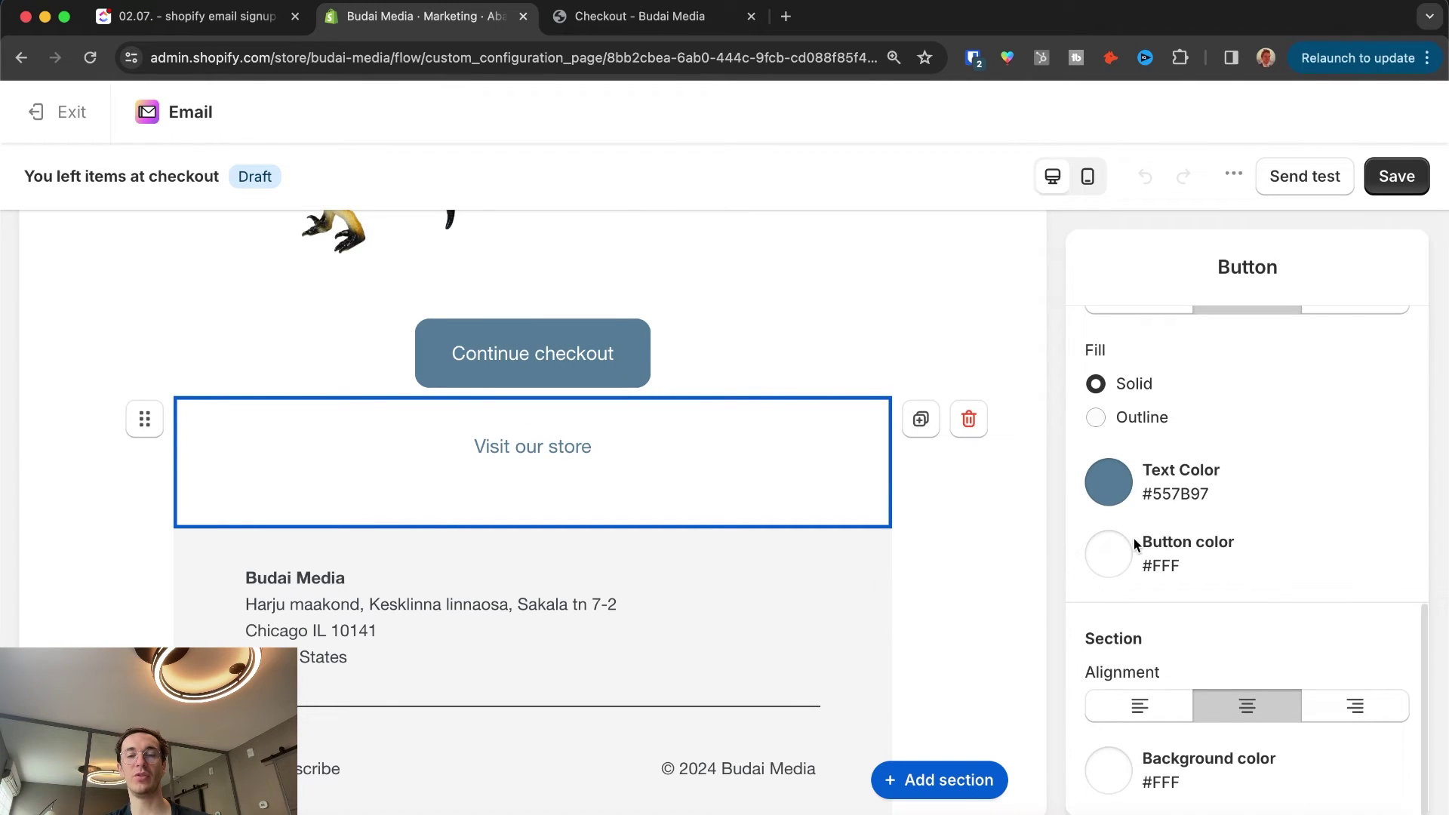
pyautogui.scroll(15, 657, 476)
pyautogui.click(747, 462)
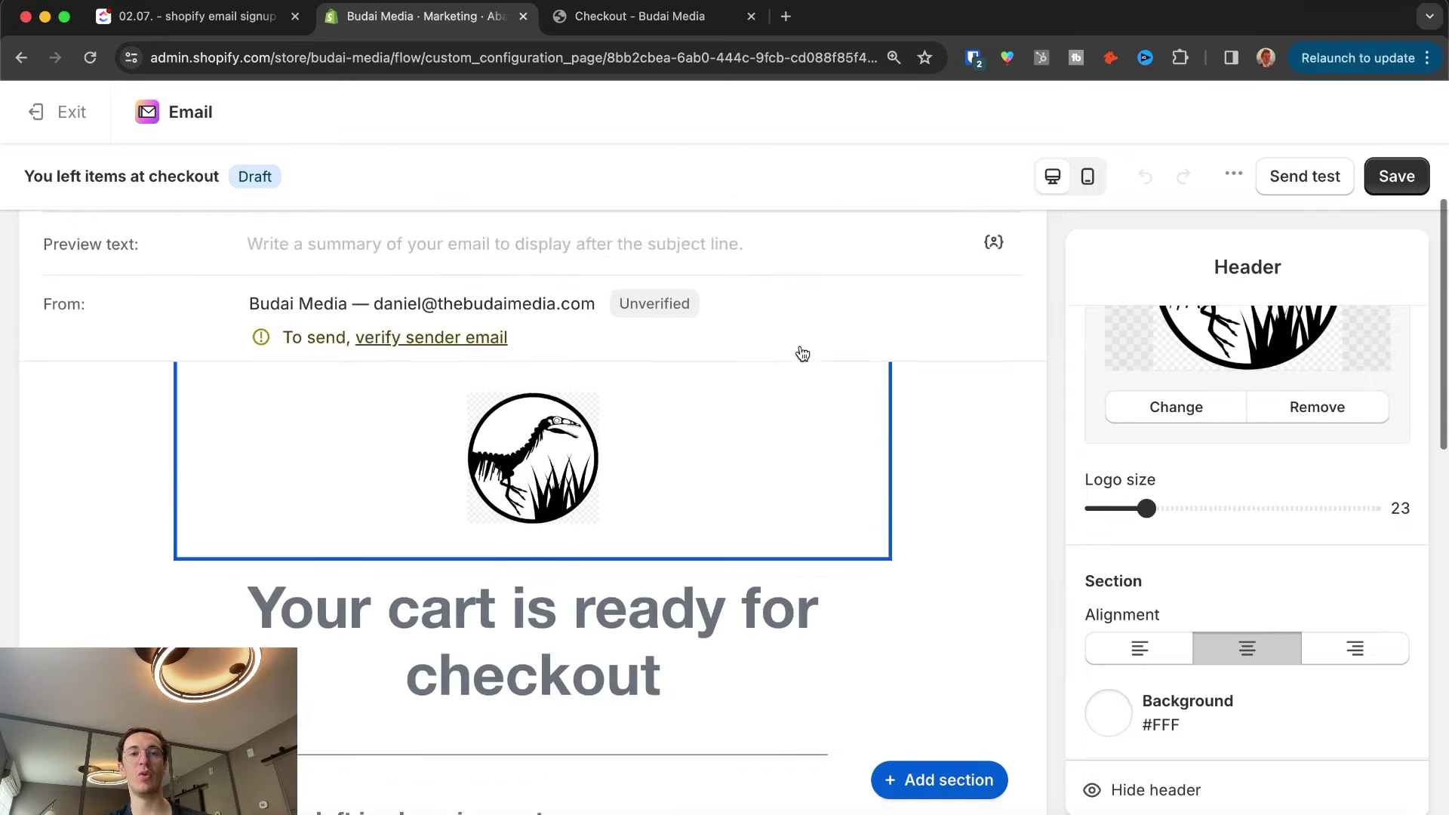
pyautogui.scroll(2, 802, 354)
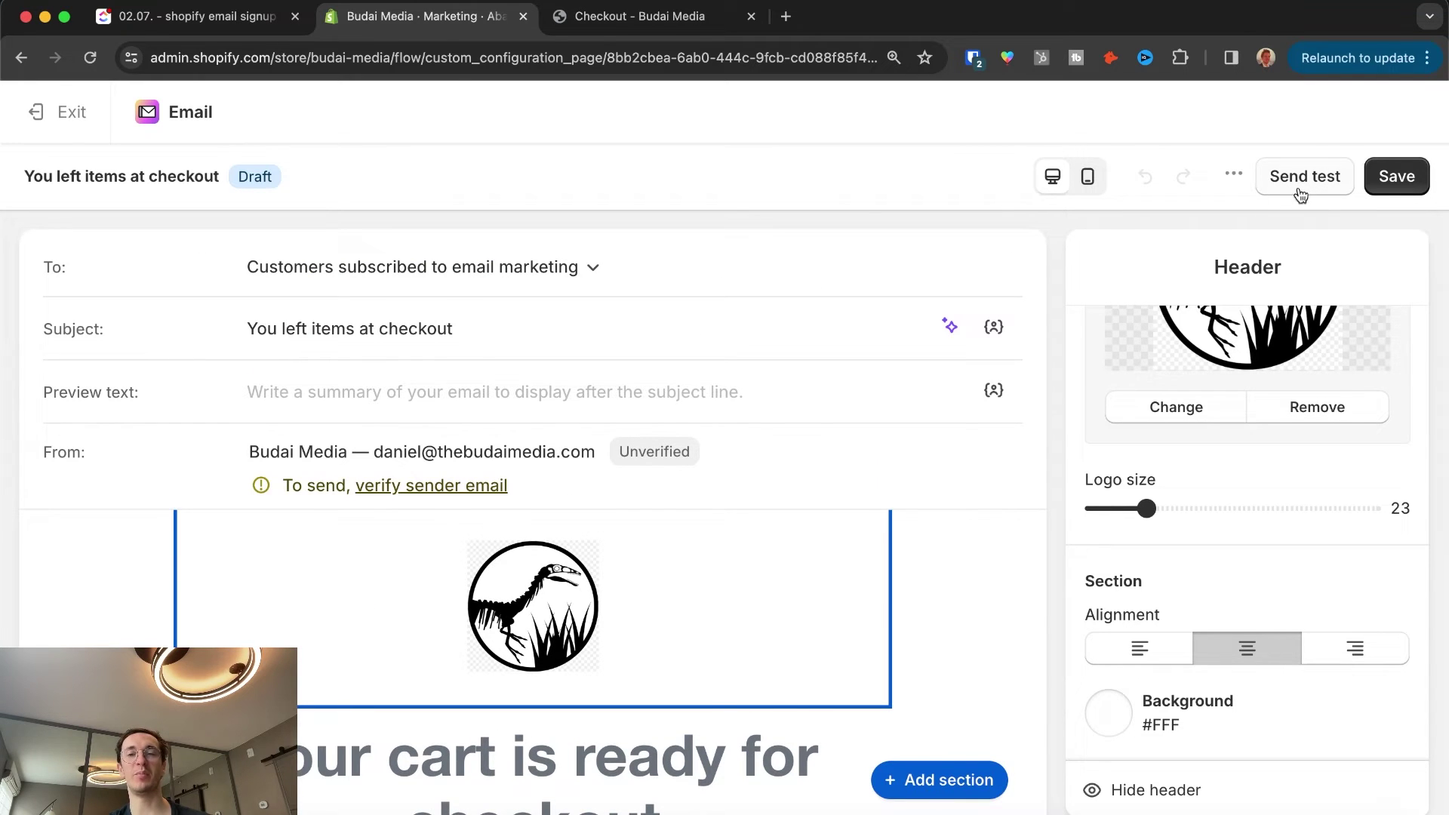
# Step: Preview the email on mobile, cancel the Send test dialog, and exit to the workflow
pyautogui.click(1088, 176)
pyautogui.scroll(-10, 581, 420)
pyautogui.scroll(10, 582, 420)
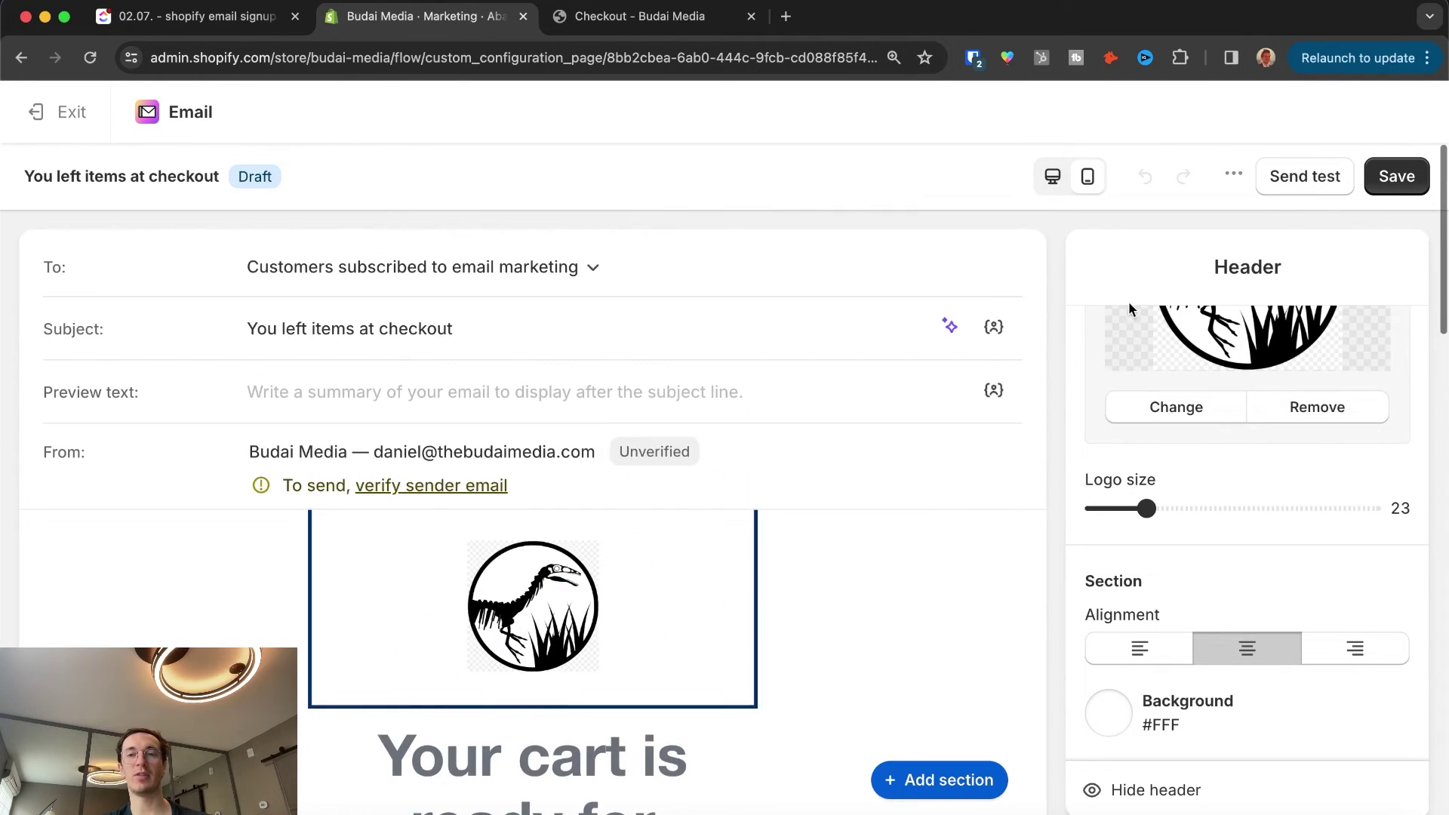
pyautogui.click(1295, 181)
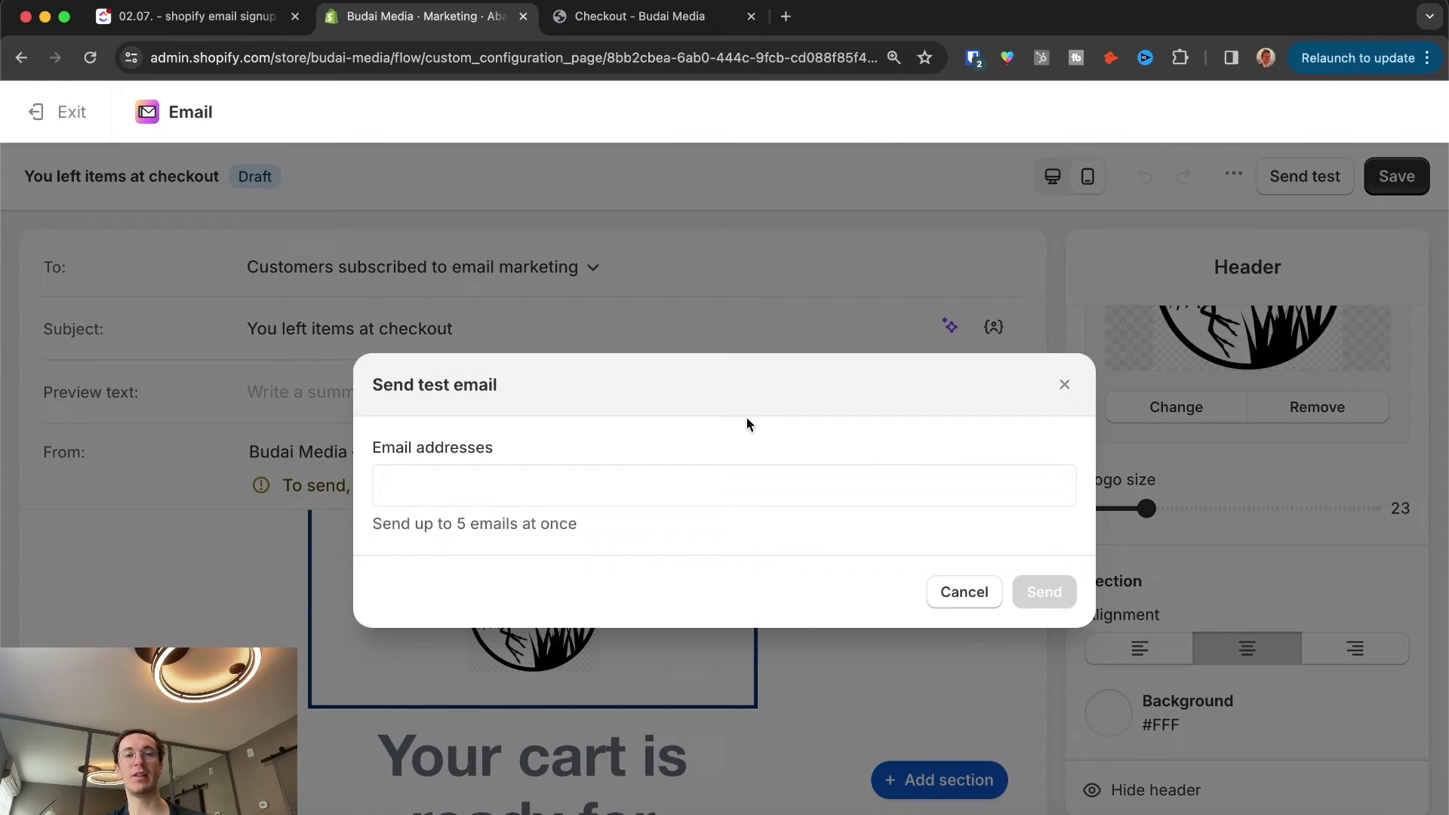
pyautogui.click(532, 499)
pyautogui.click(1064, 384)
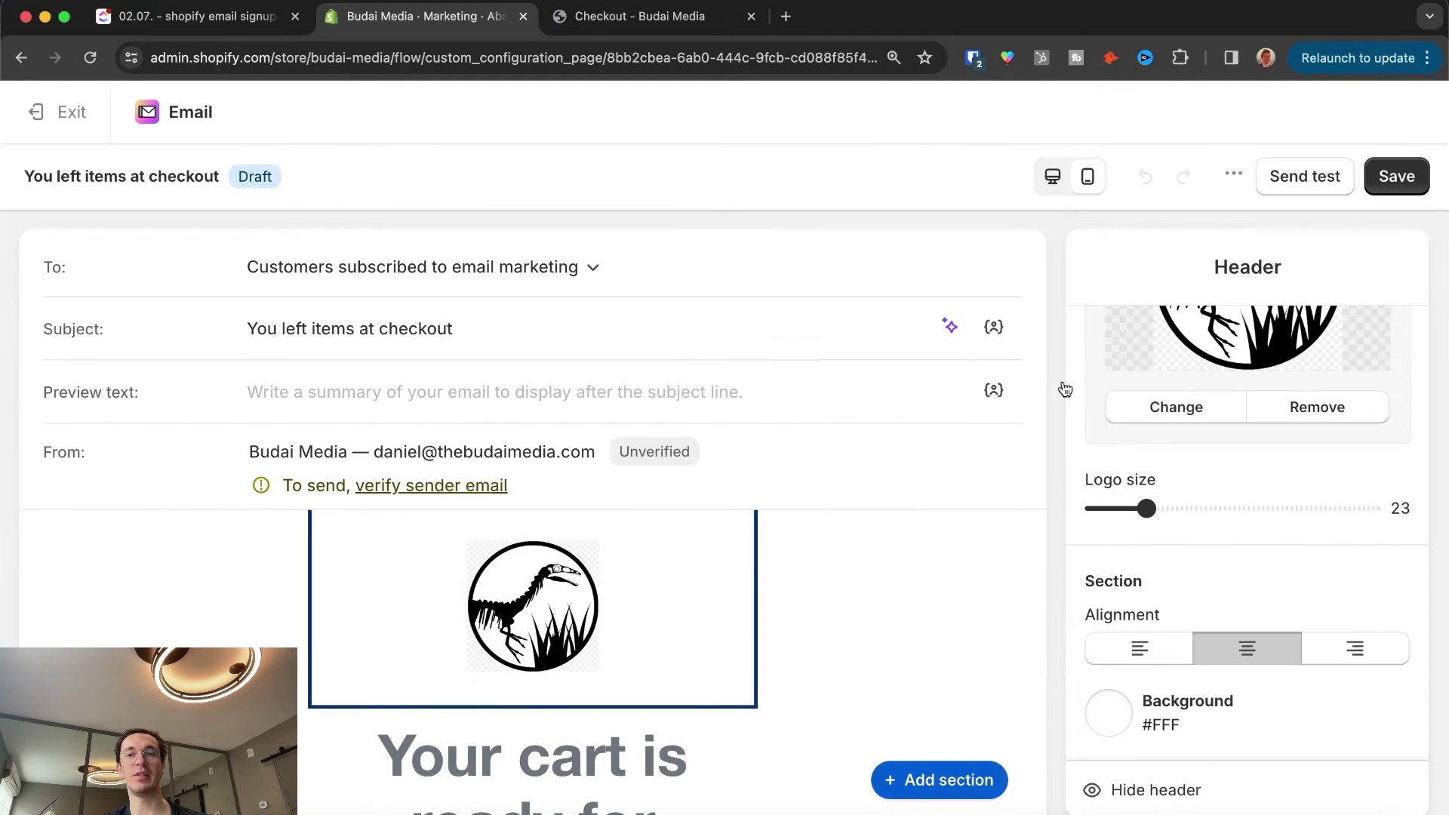
pyautogui.click(52, 114)
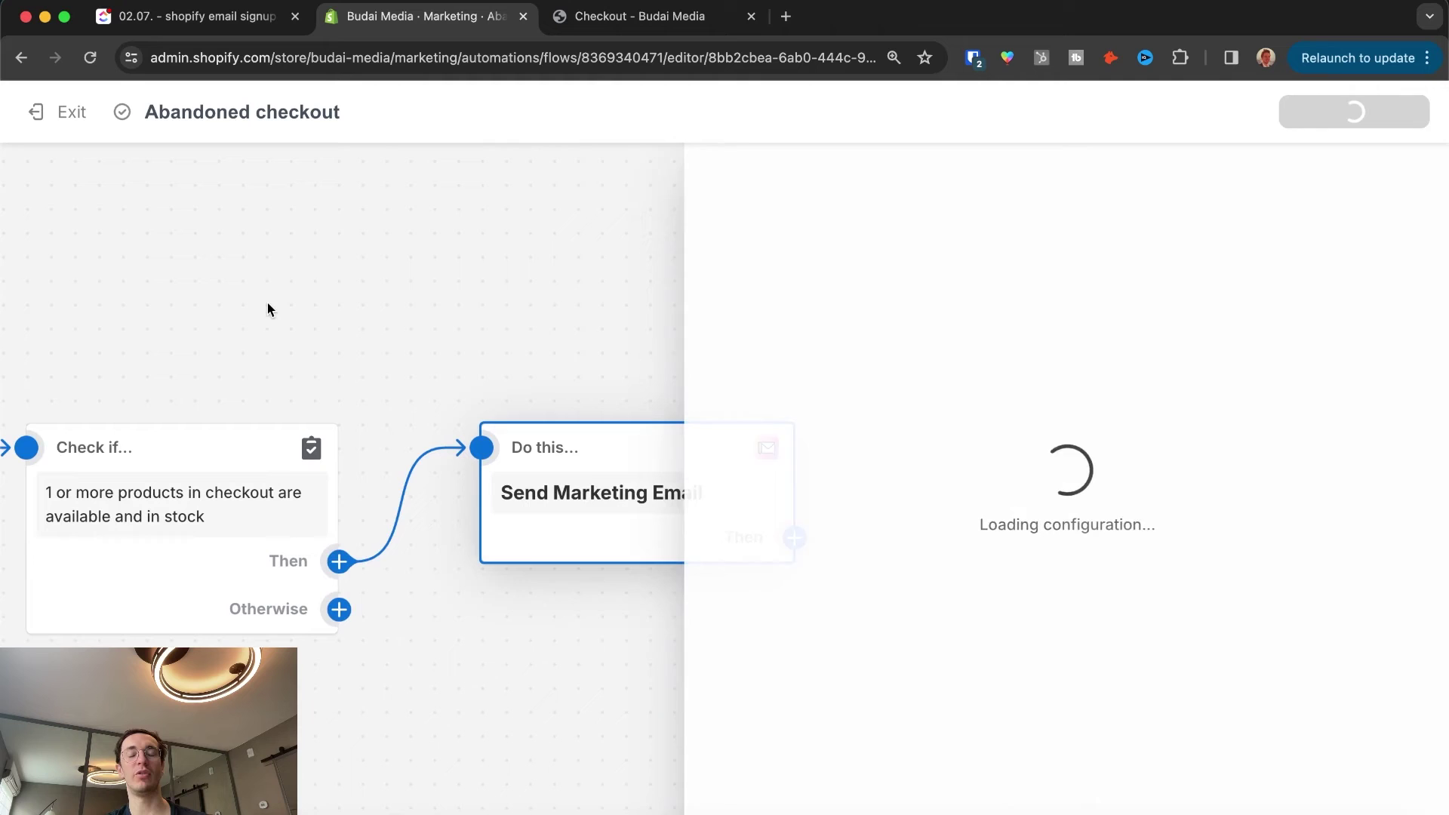
# Step: Leave the workflow and return to the Marketing automations list
pyautogui.click(64, 121)
pyautogui.scroll(-3, 667, 479)
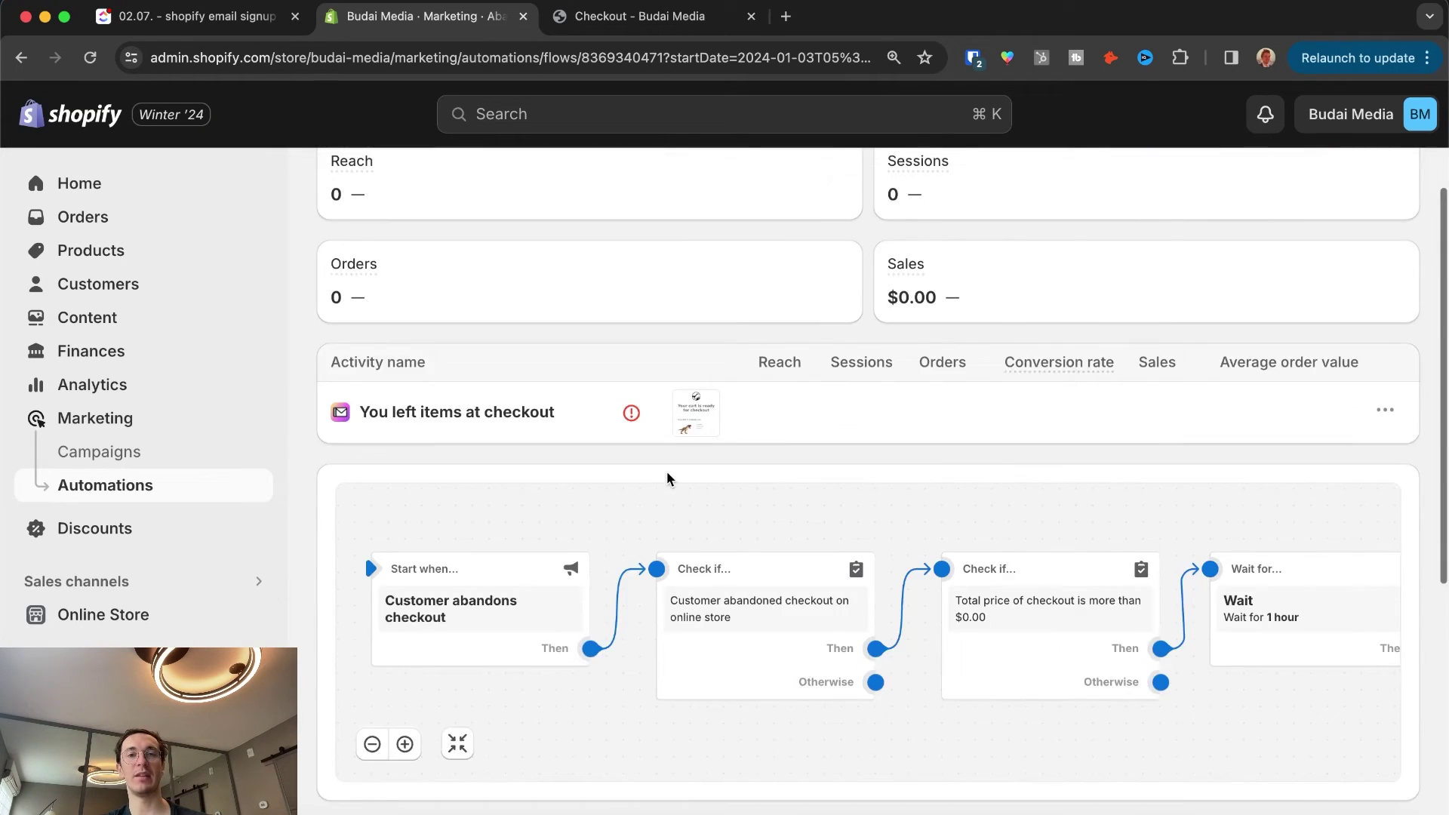
pyautogui.scroll(3, 667, 471)
pyautogui.click(337, 194)
pyautogui.scroll(-3, 830, 521)
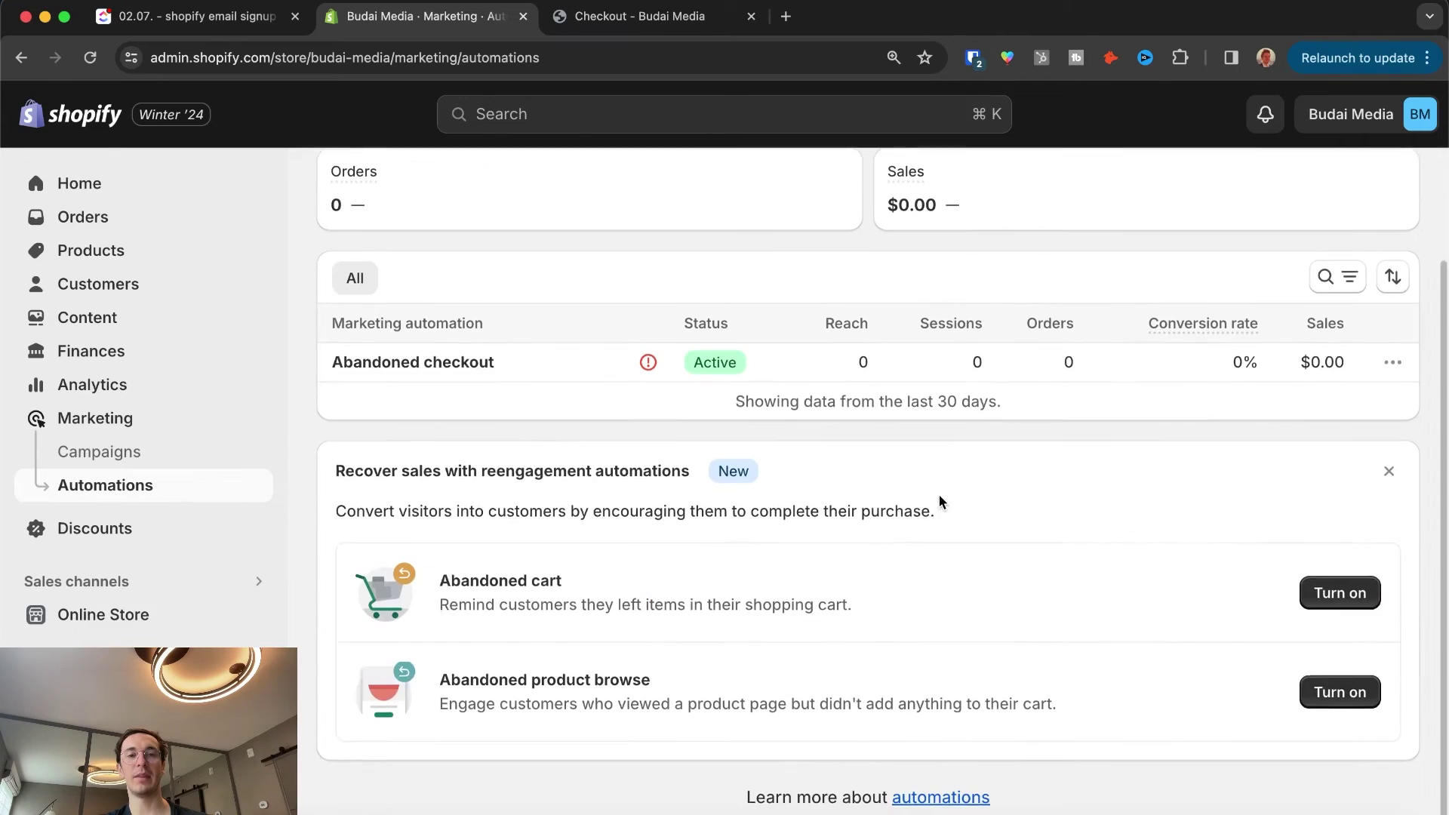
# Step: Turn on the Abandoned product browse automation
pyautogui.moveTo(466, 614); pyautogui.dragTo(695, 630)
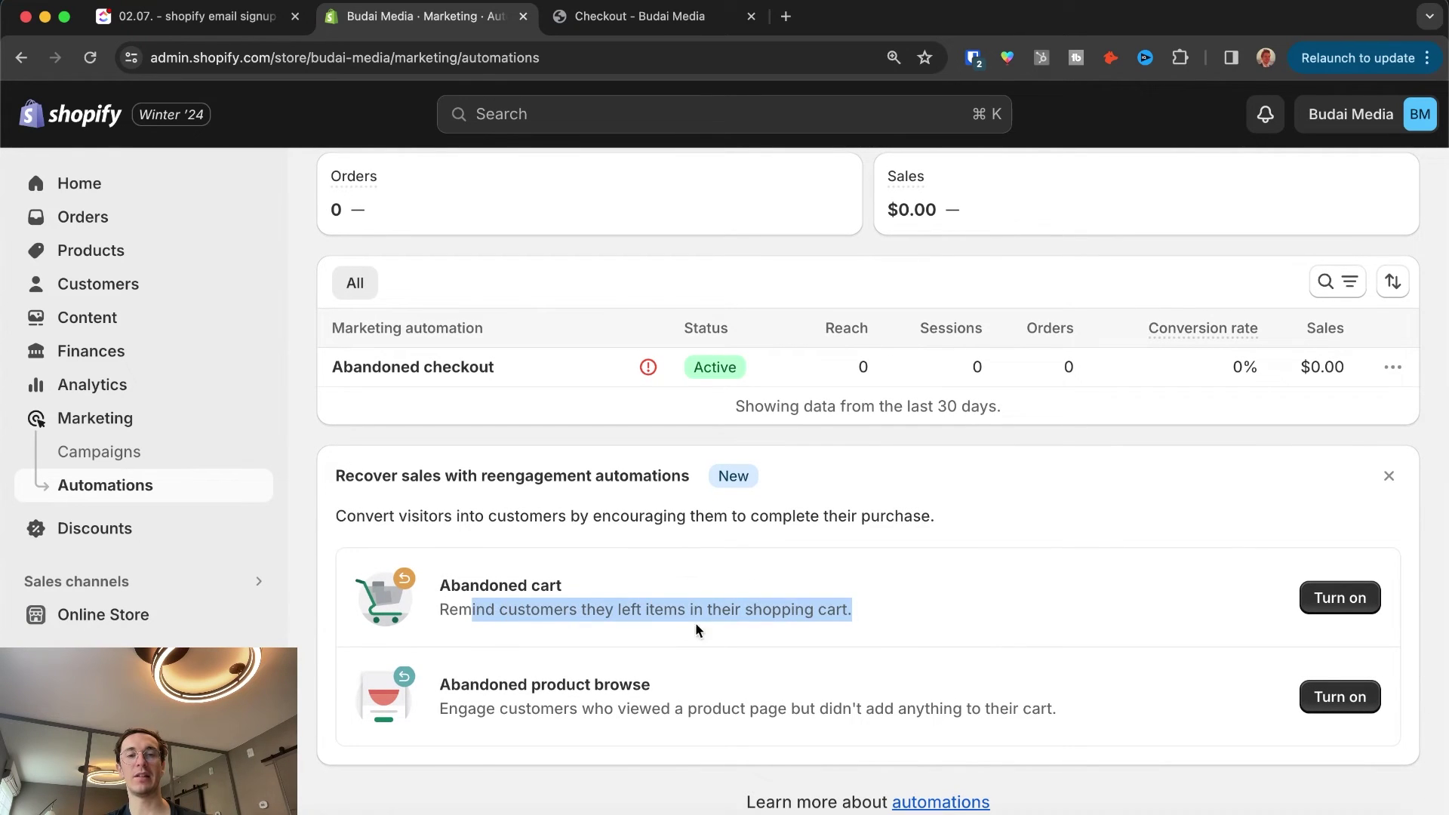
pyautogui.click(756, 618)
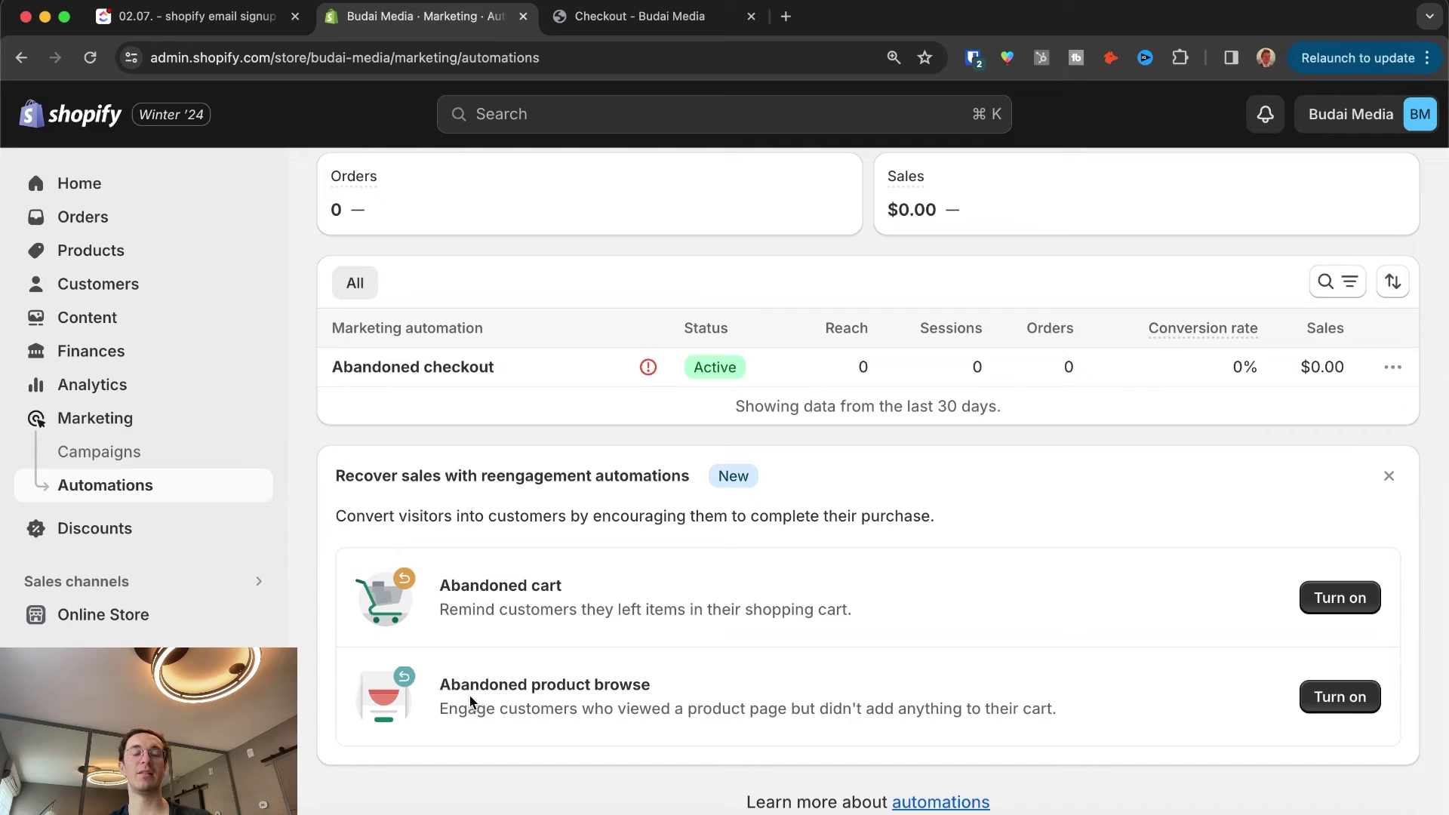
pyautogui.moveTo(560, 686); pyautogui.dragTo(661, 684)
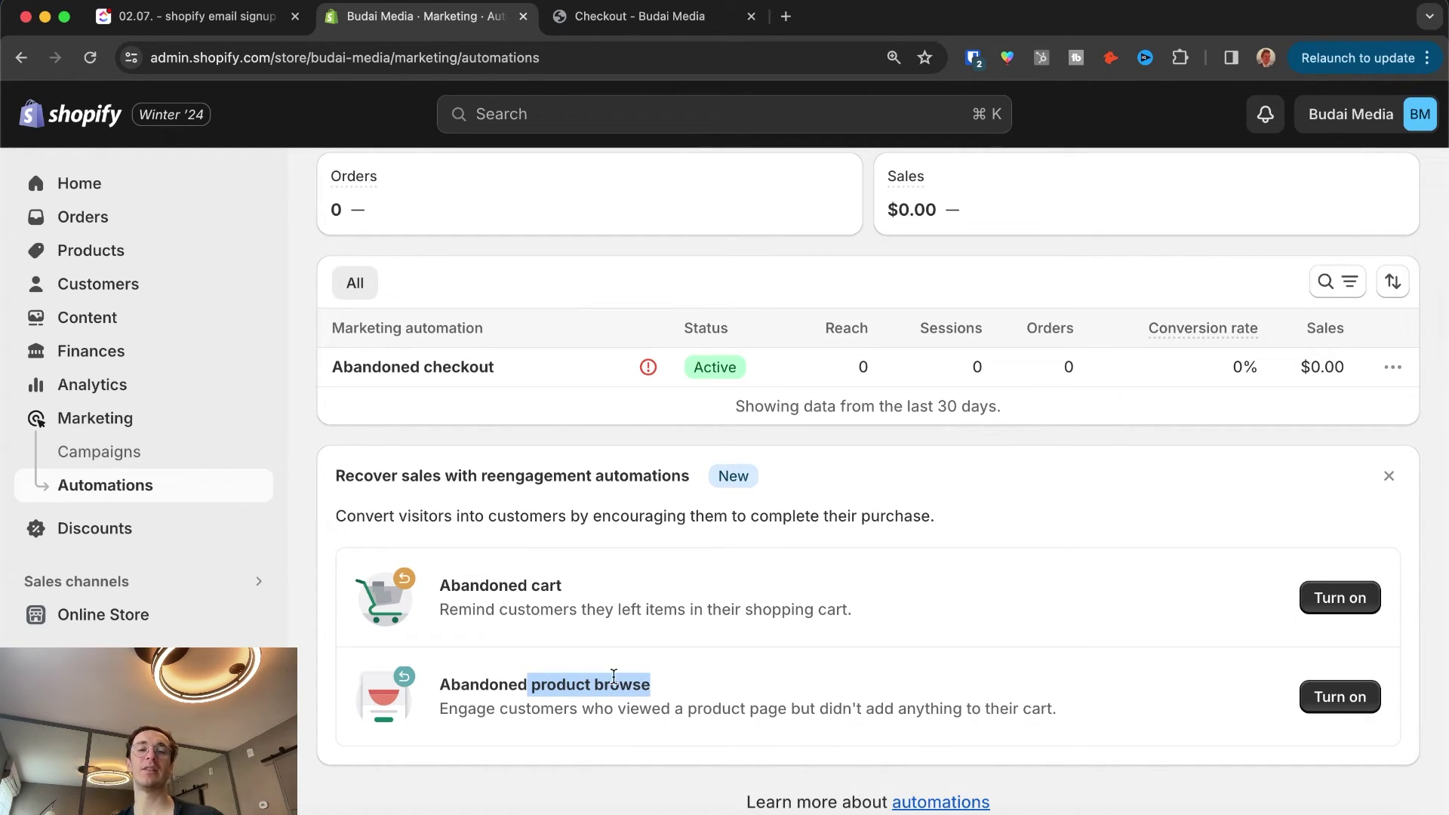
pyautogui.click(1367, 699)
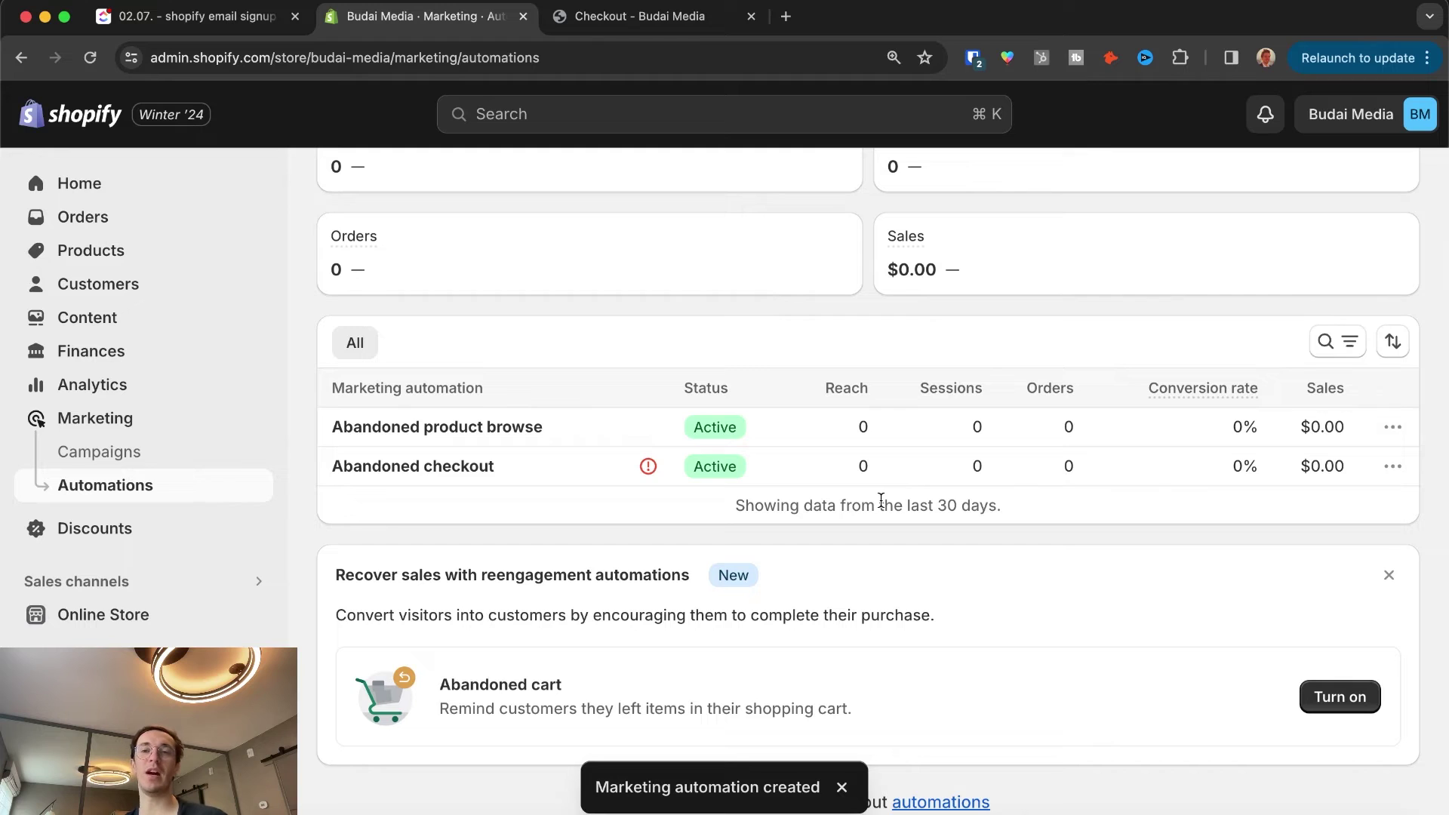
pyautogui.scroll(5, 1278, 414)
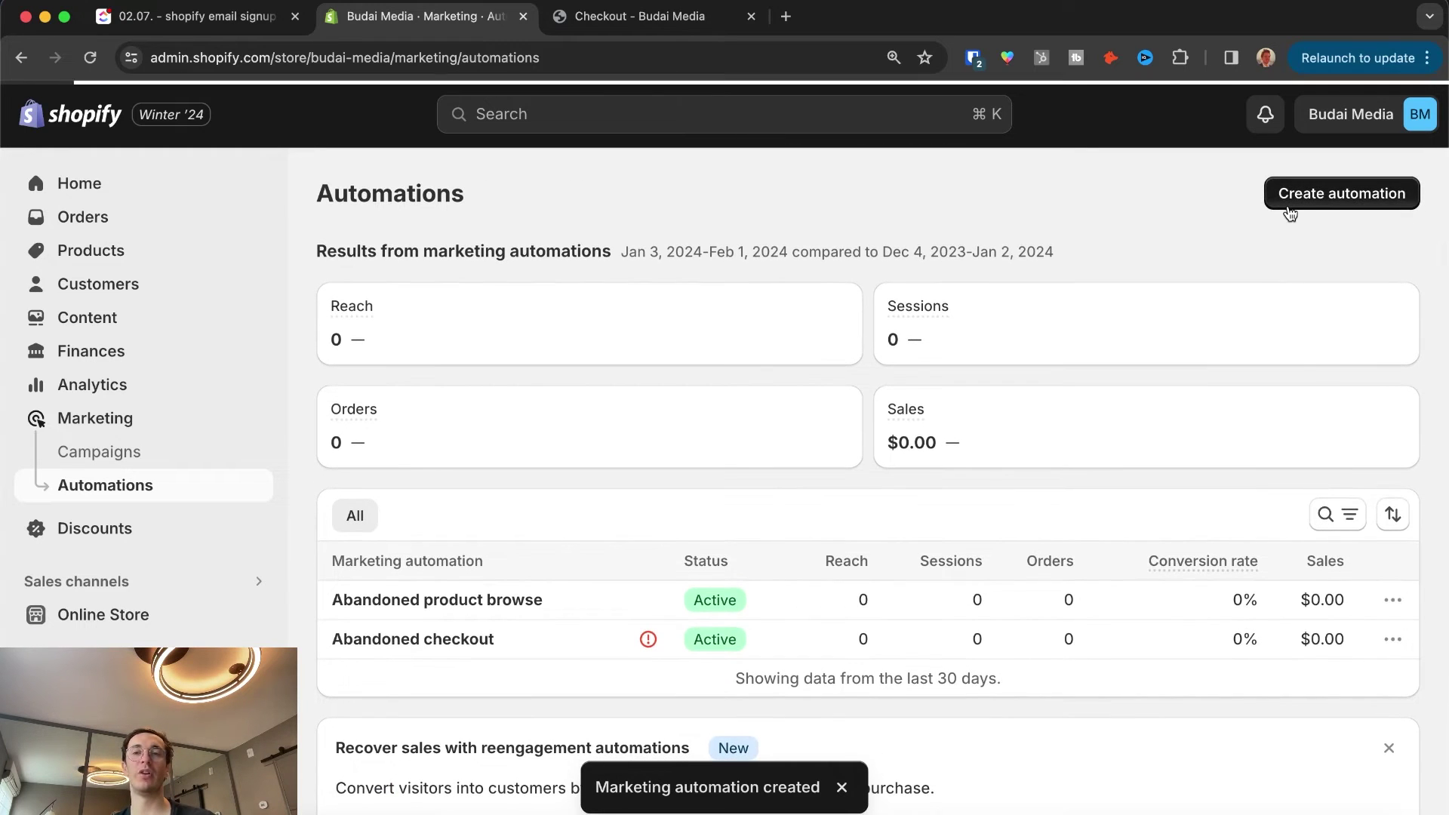
# Step: Browse the gallery of automation templates under Create automation
pyautogui.click(1289, 207)
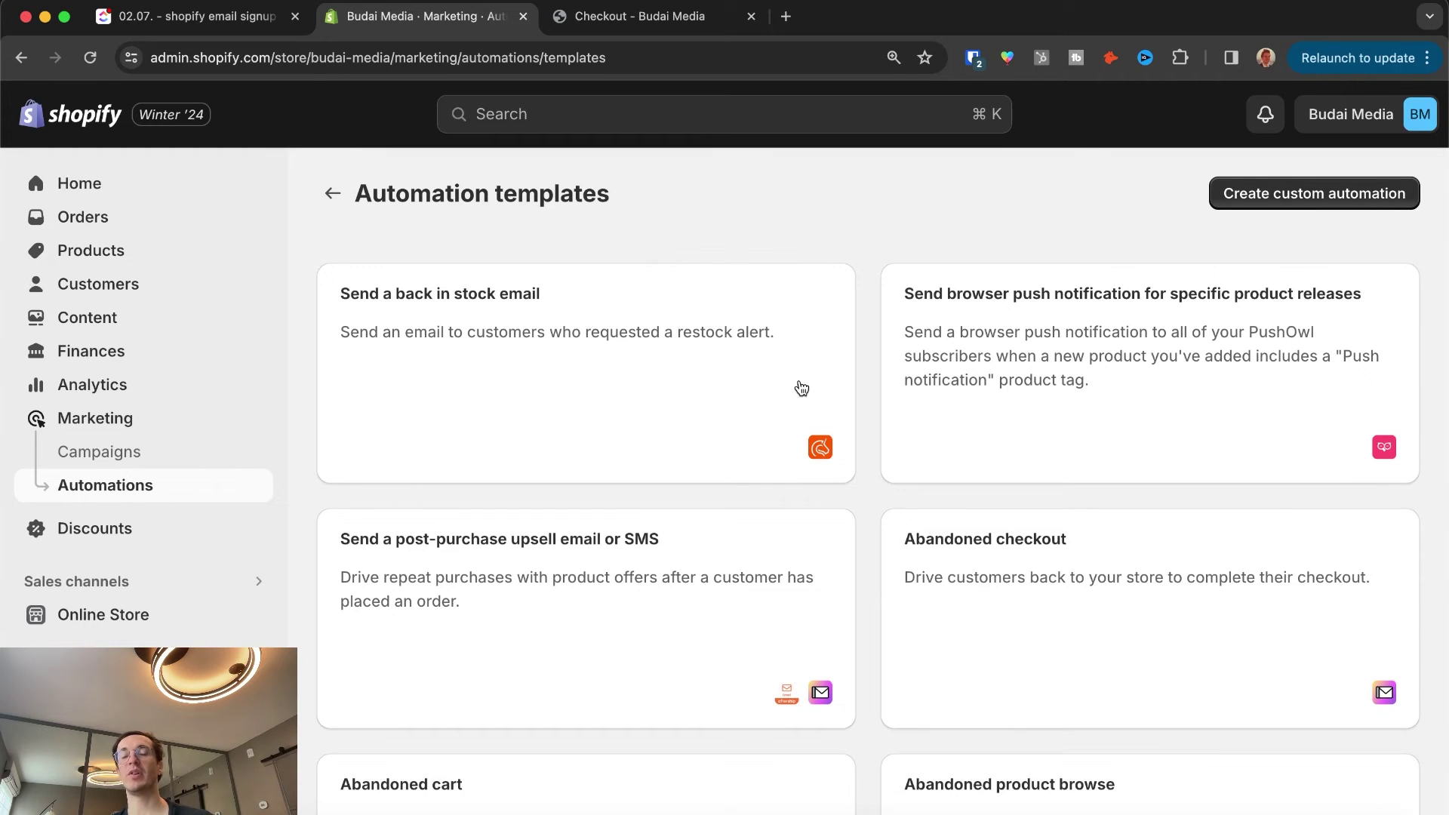
pyautogui.scroll(-10, 994, 373)
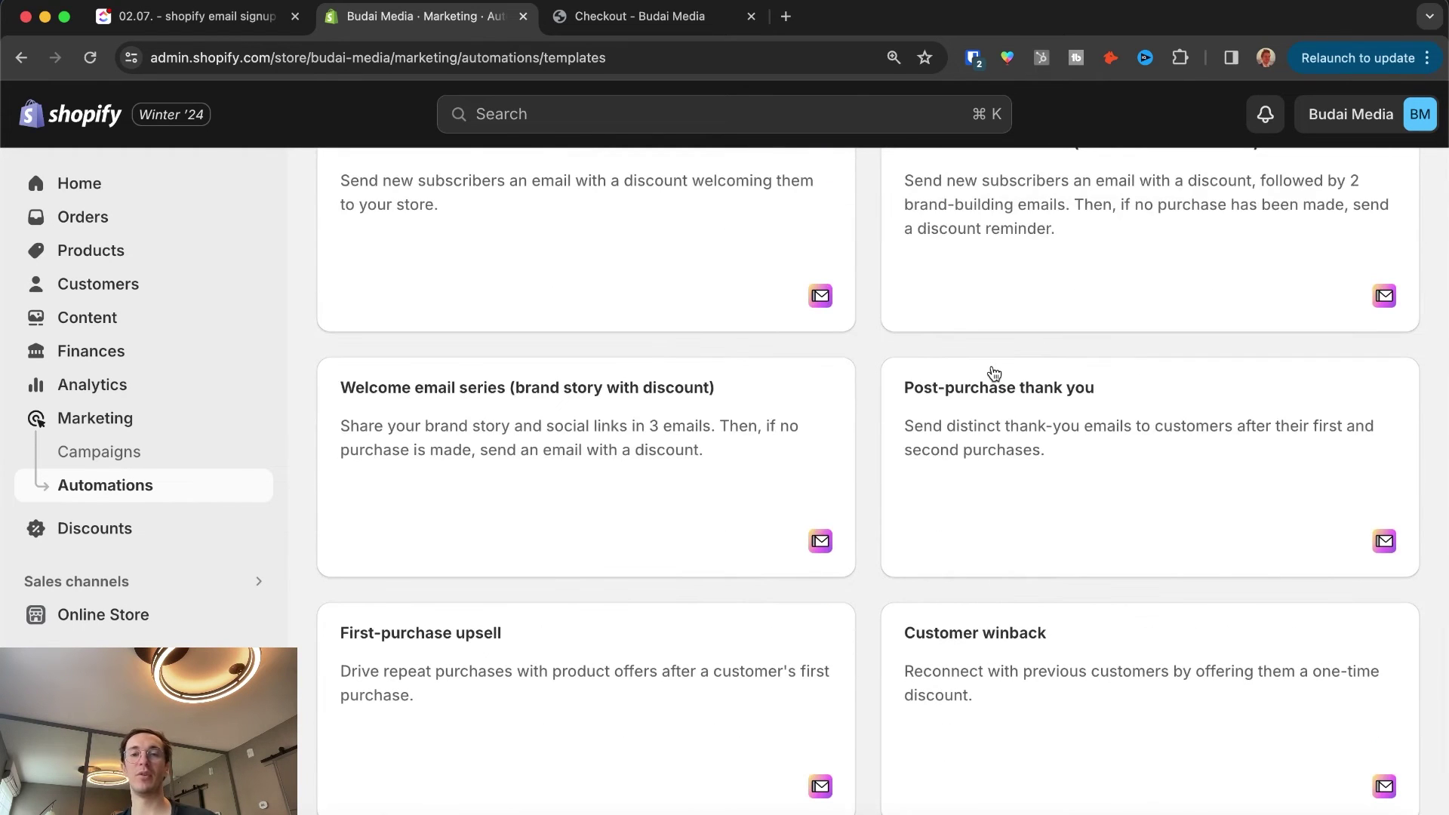
pyautogui.scroll(10, 658, 601)
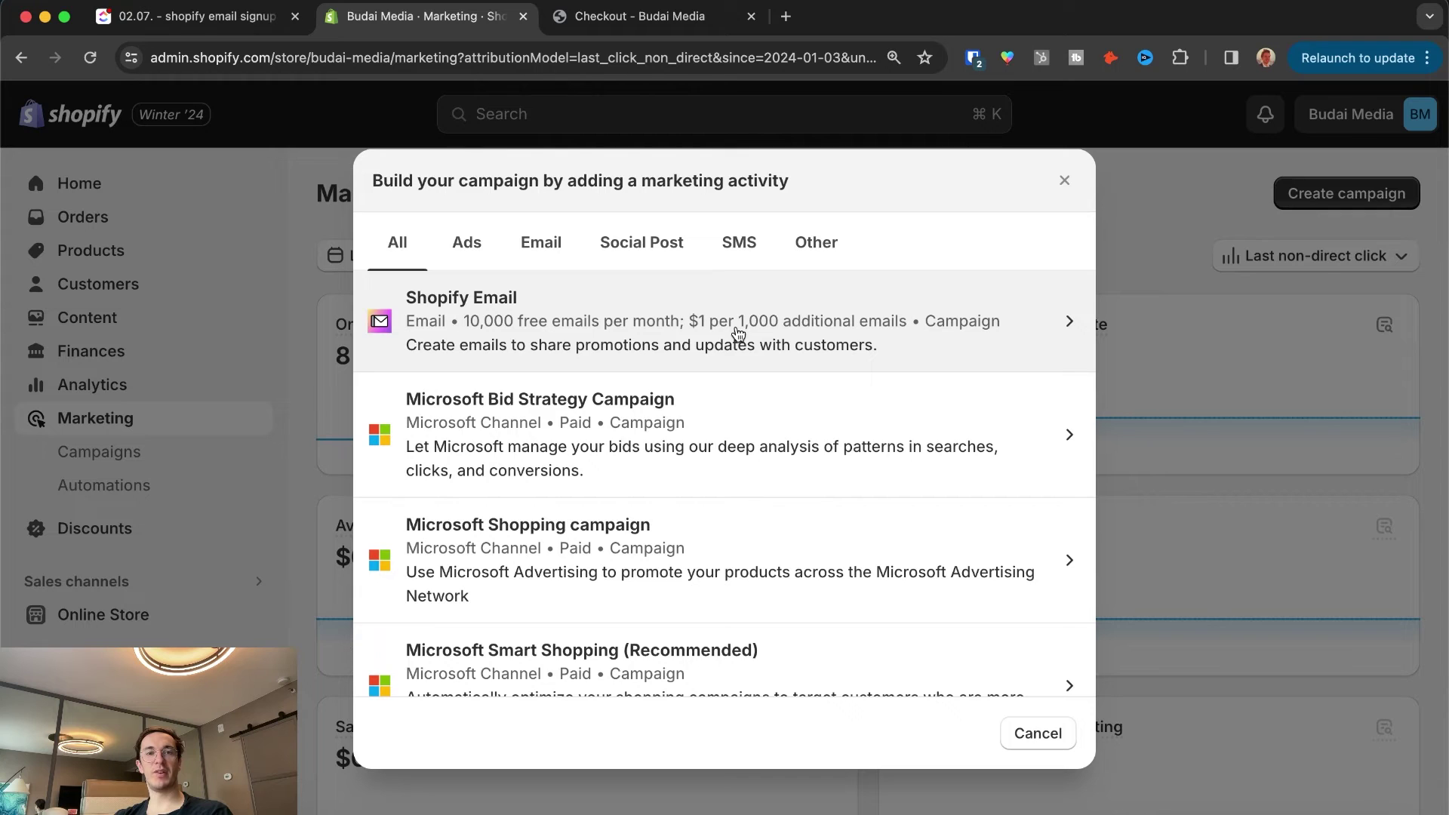
# Step: Choose Shopify Email for the campaign and pick the Newsletter template
pyautogui.click(724, 332)
pyautogui.scroll(-2, 837, 362)
pyautogui.scroll(-10, 830, 359)
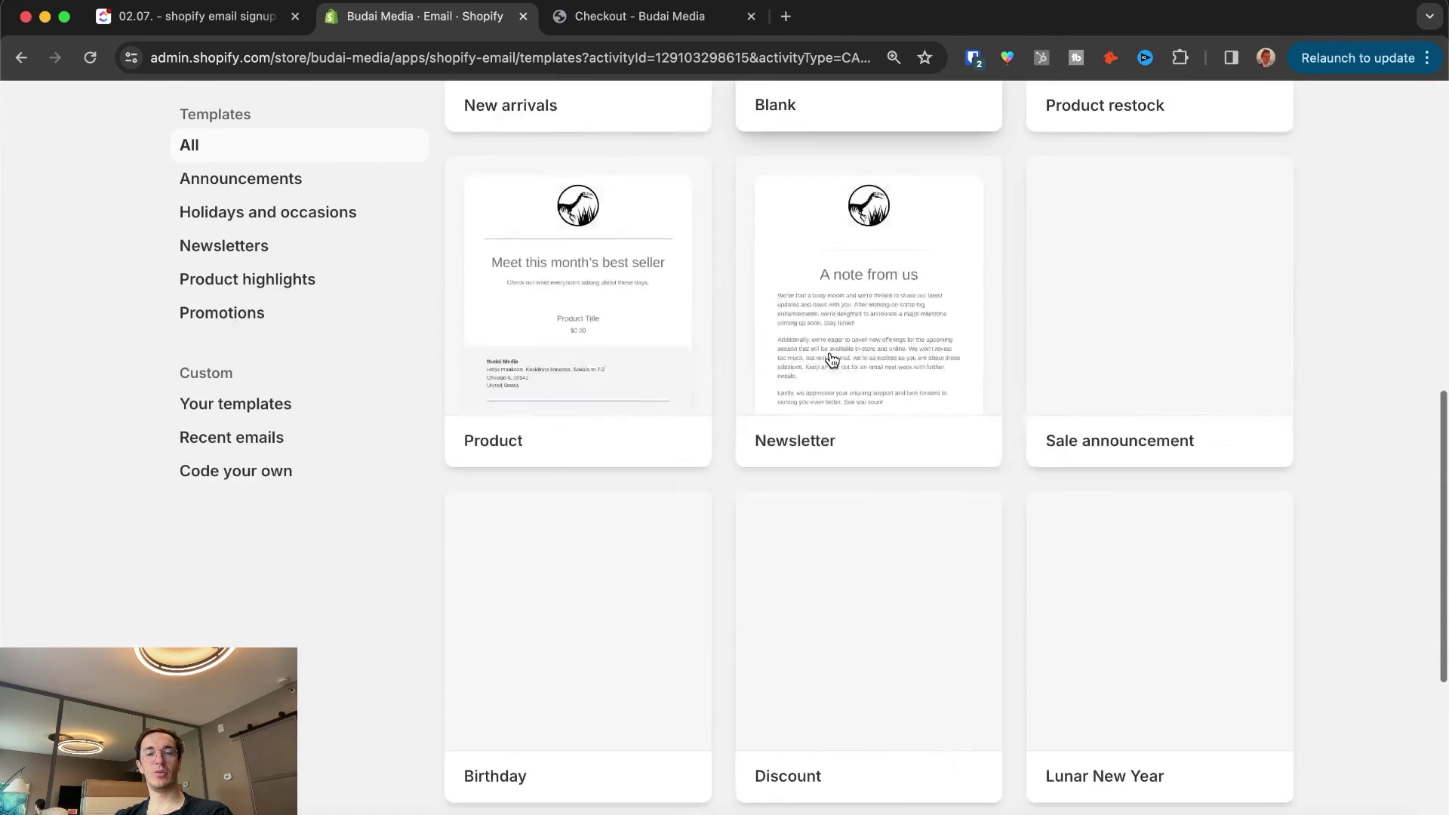
pyautogui.scroll(8, 830, 359)
pyautogui.scroll(-4, 833, 360)
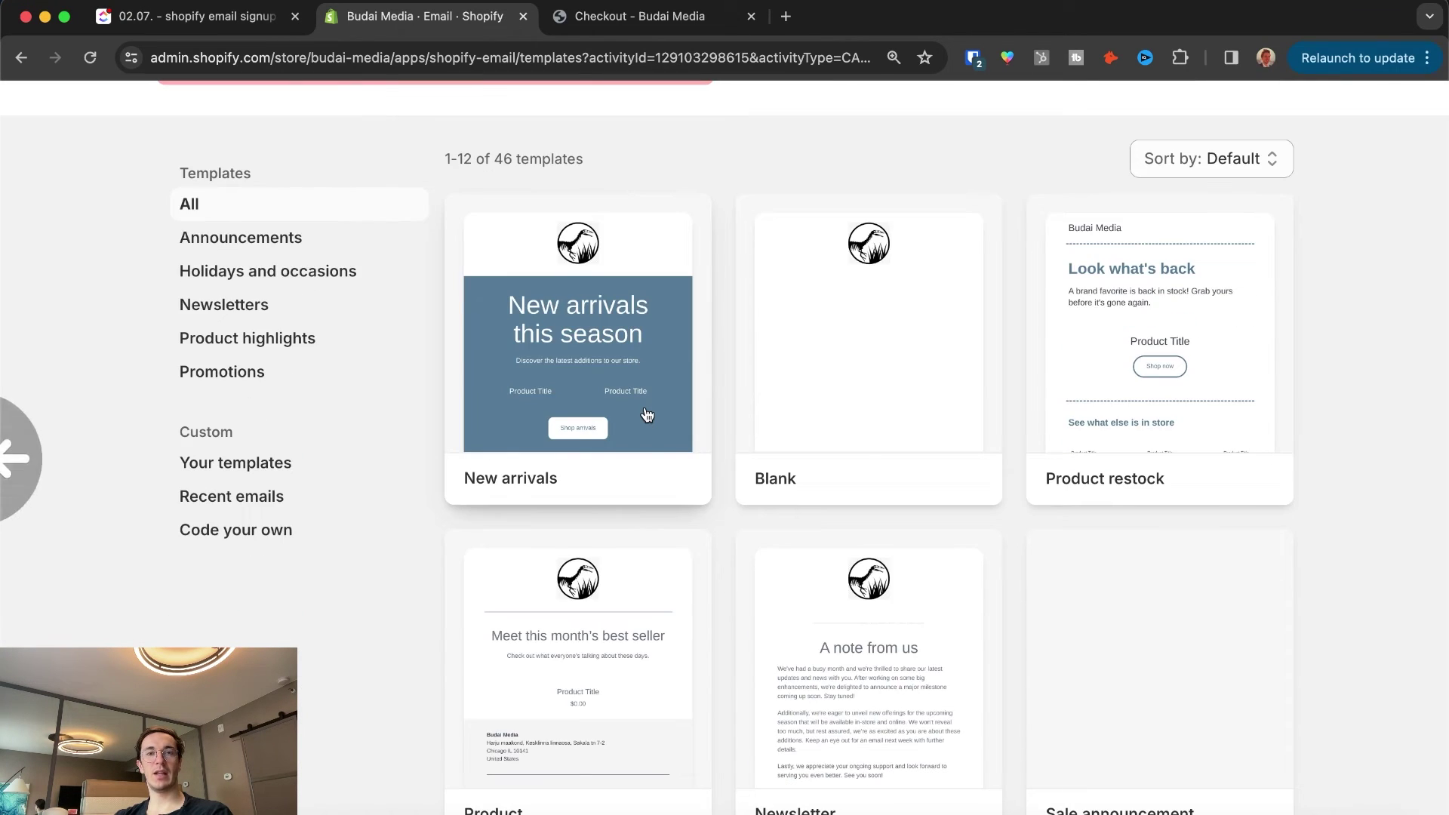
pyautogui.scroll(8, 645, 414)
pyautogui.scroll(-6, 647, 414)
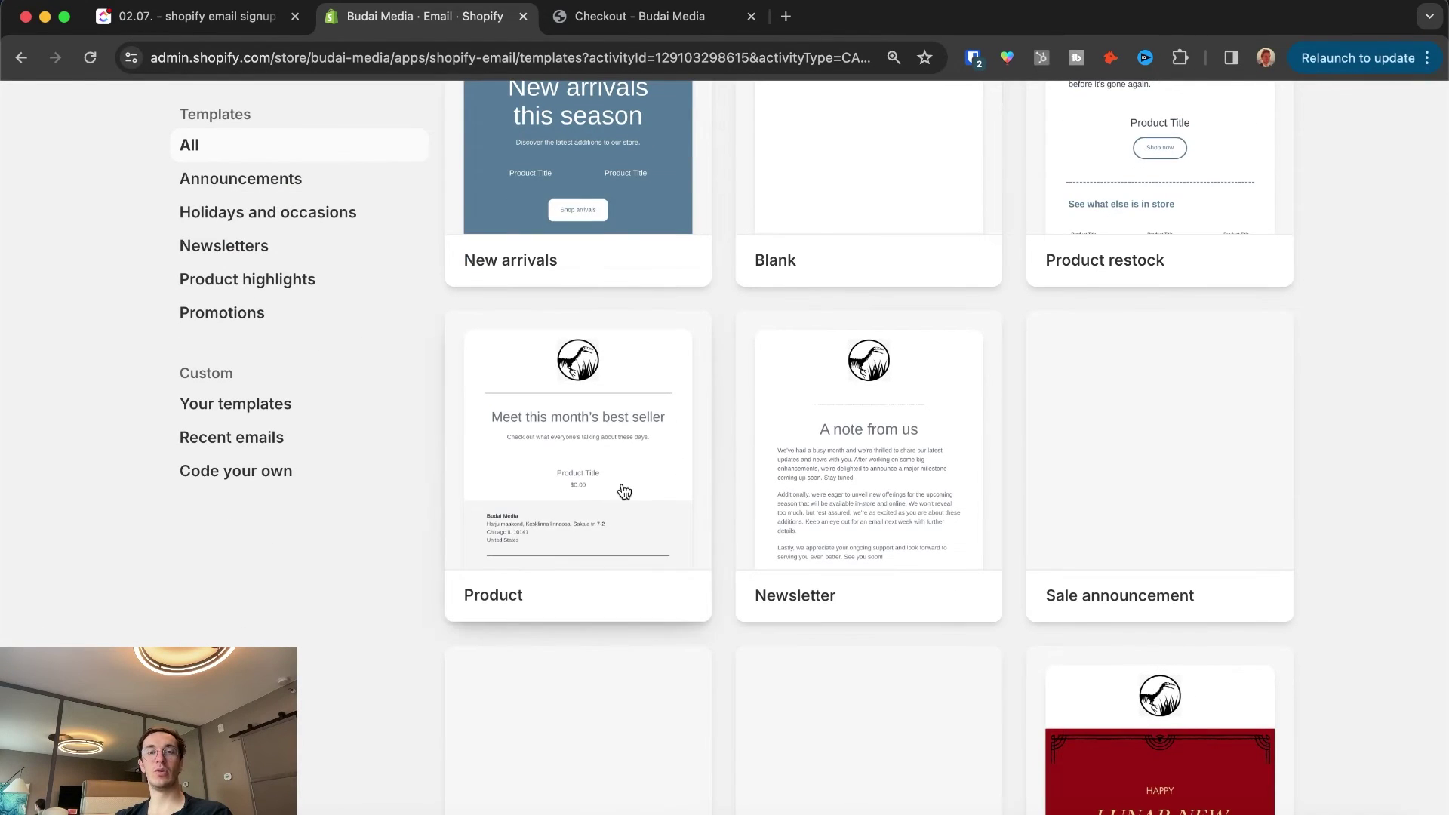
pyautogui.scroll(3, 857, 506)
pyautogui.click(851, 670)
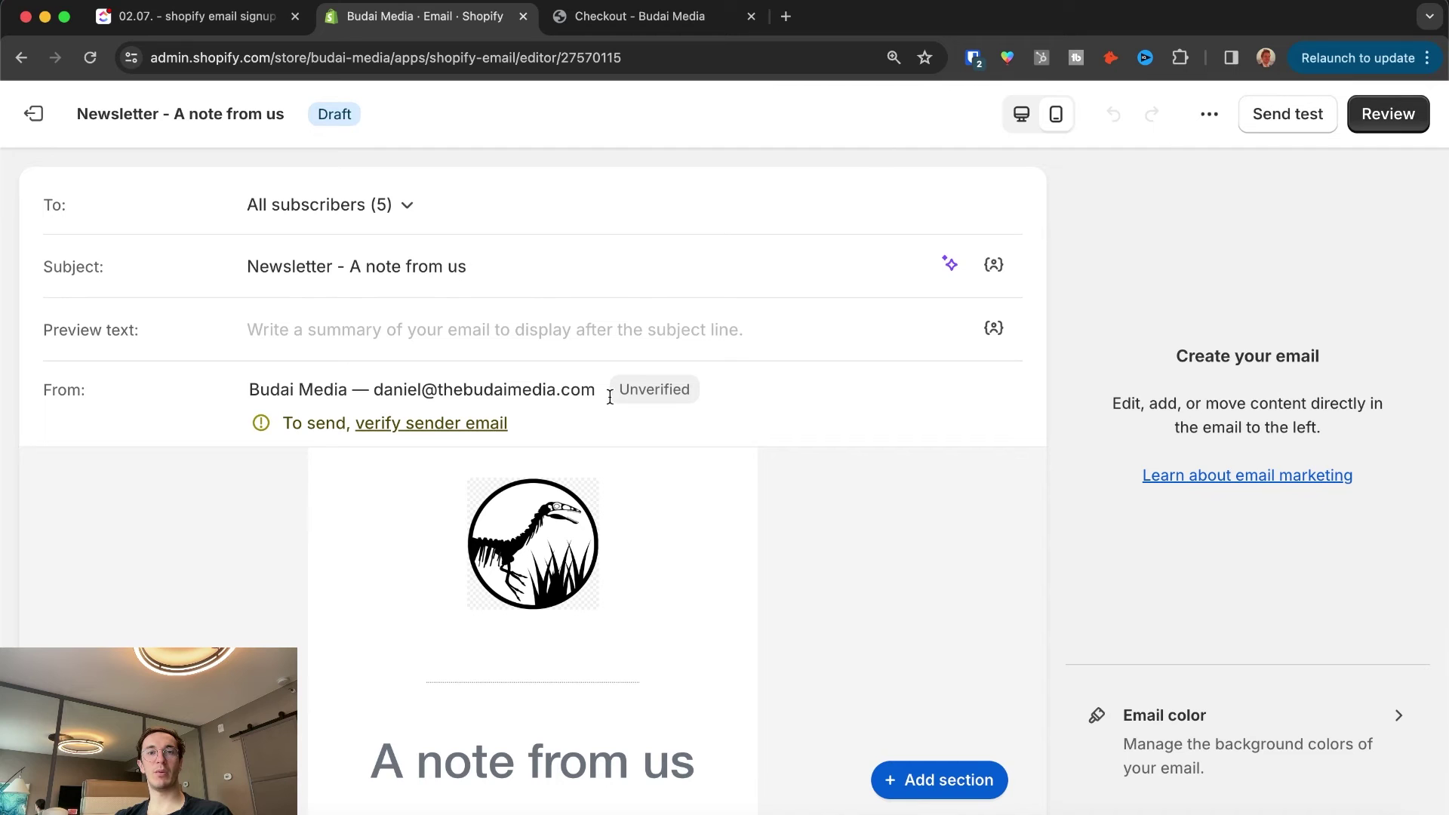
# Step: Review the 'Newsletter - A note from us' draft's 4 required changes before sending
pyautogui.click(1388, 114)
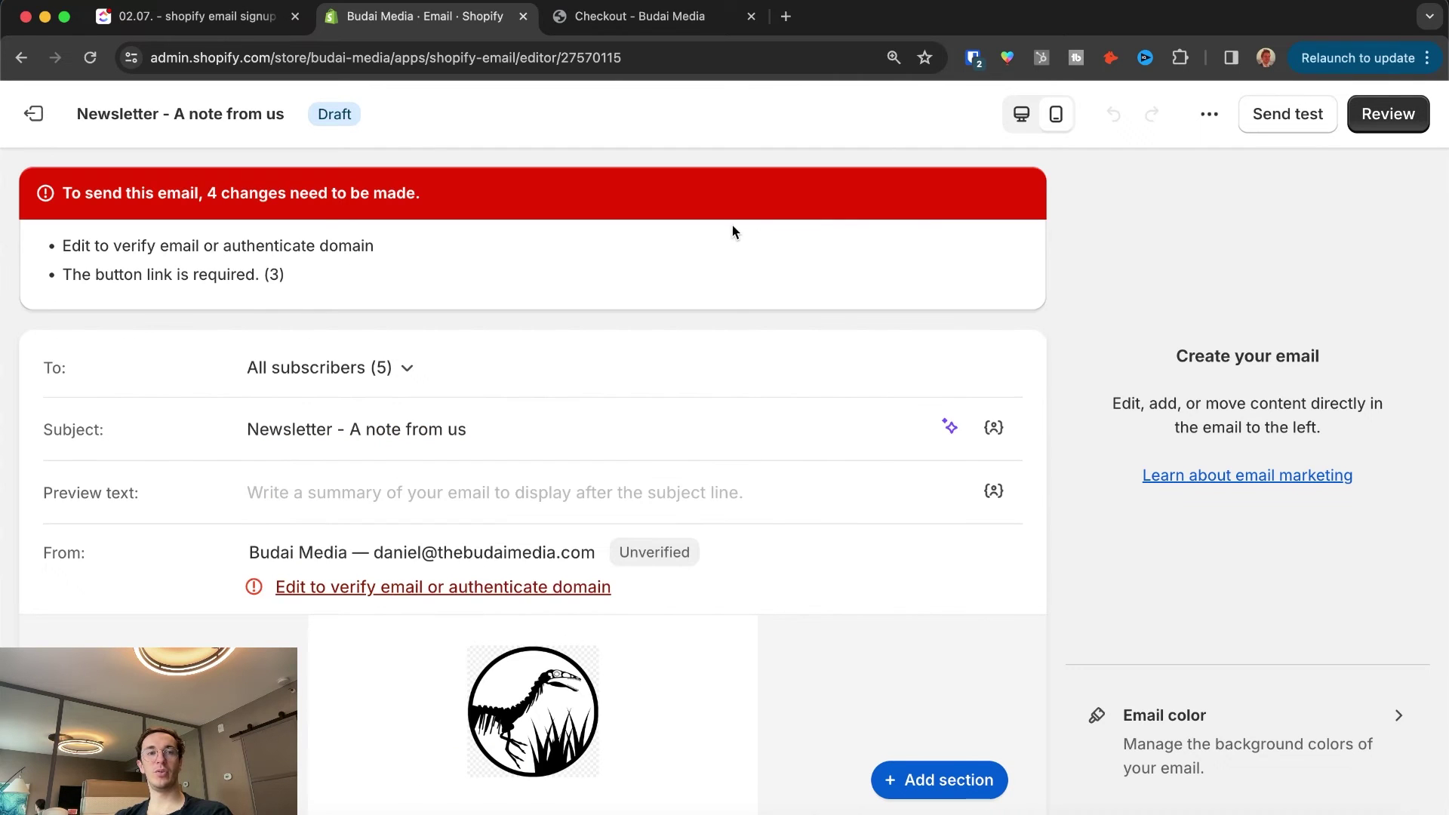
pyautogui.scroll(-3, 611, 525)
pyautogui.scroll(-20, 611, 525)
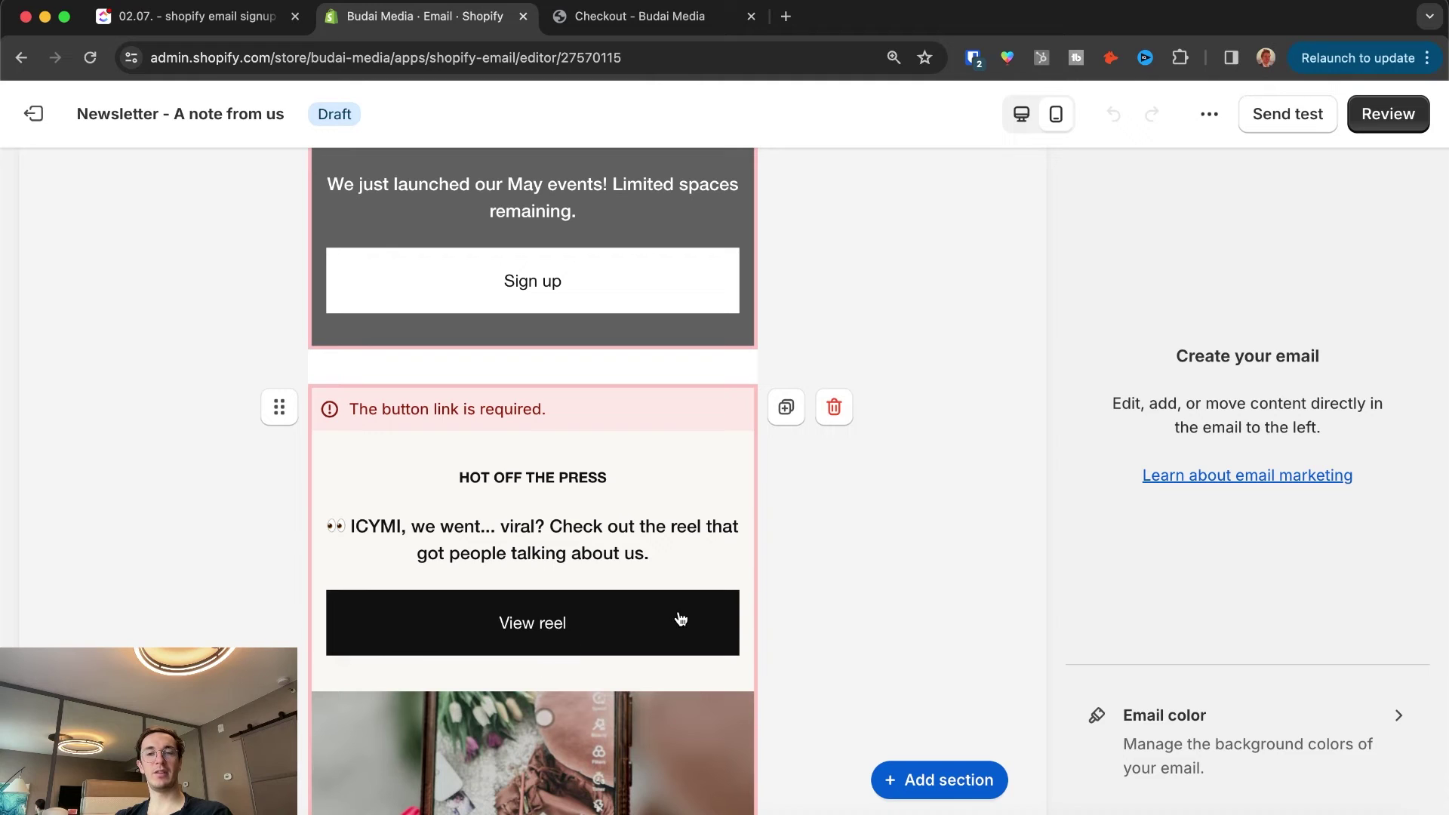
pyautogui.scroll(20, 680, 619)
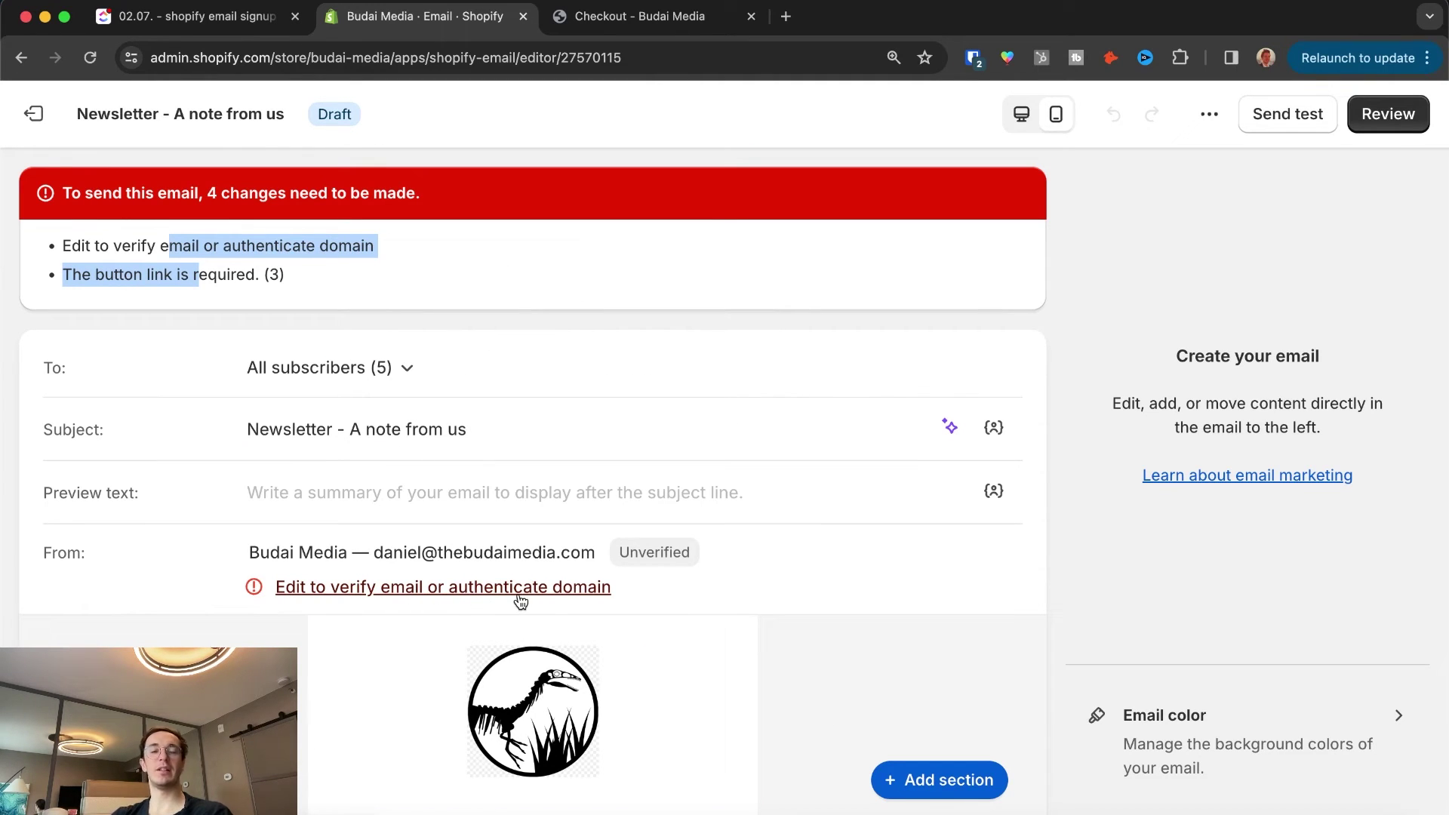
# Step: Exit the newsletter editor with the top-left arrow back to the Email overview
pyautogui.click(26, 113)
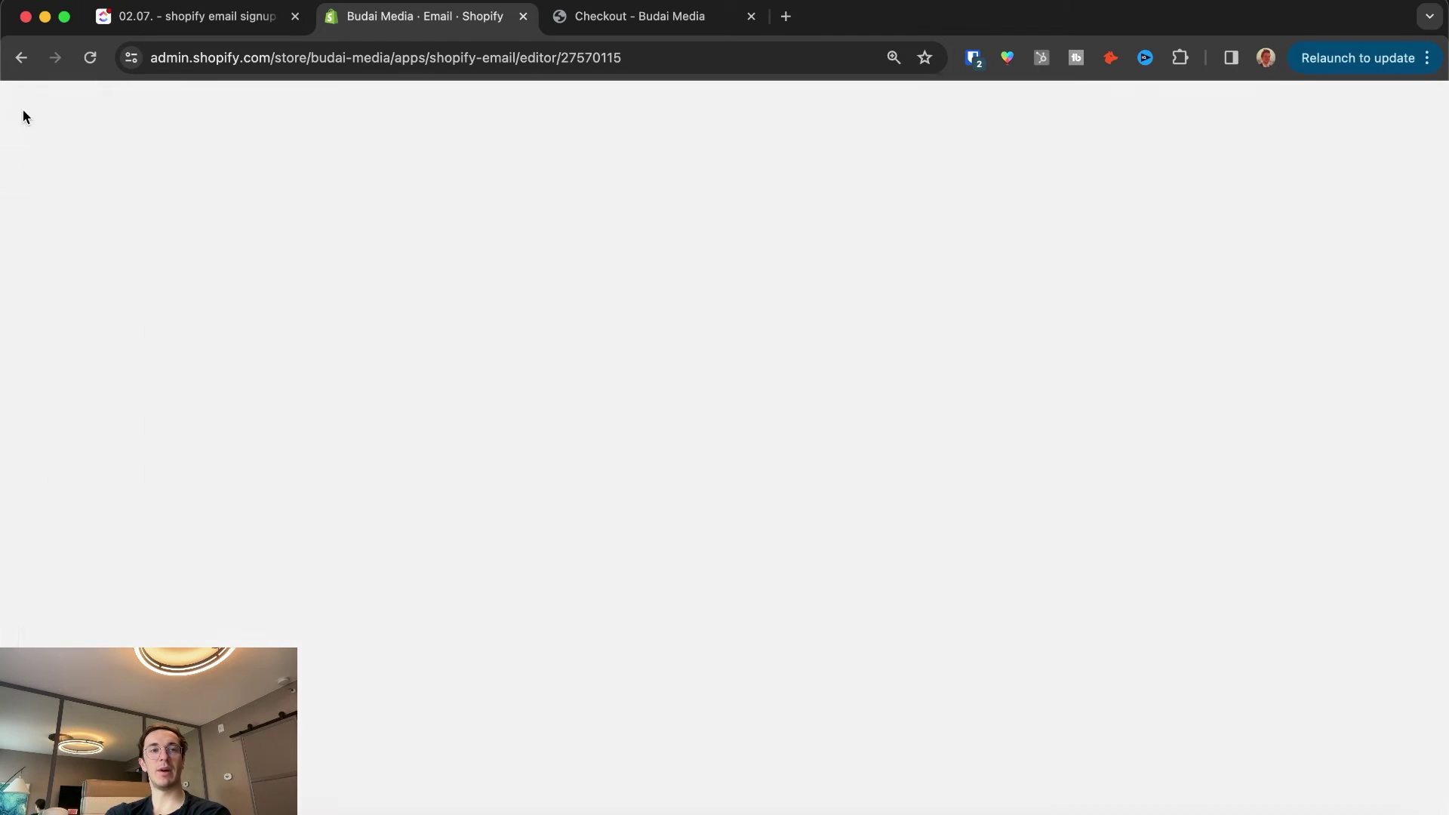